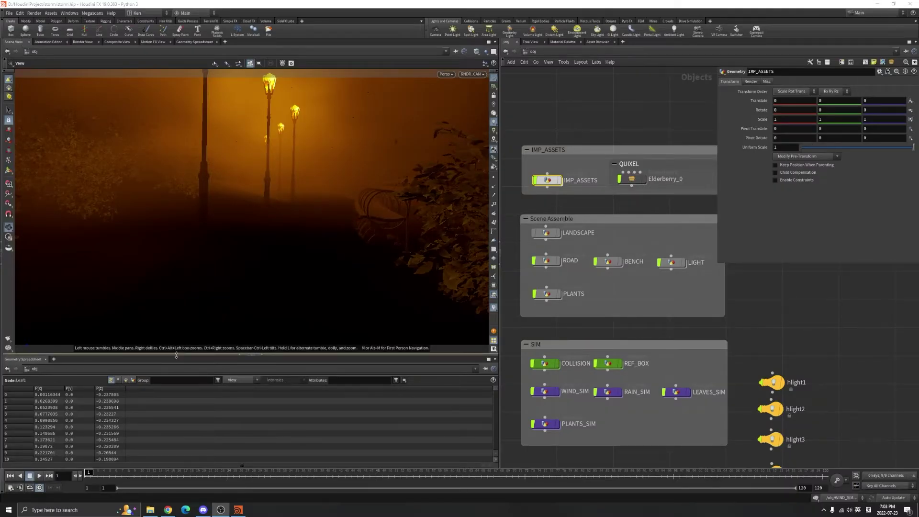
Step: Examine the flying leaf among the street lamps and bushes from outside the render camera, with a slightly shorter viewport
left_click_drag(178, 355, 179, 338)
scroll(271, 167, "down", 3)
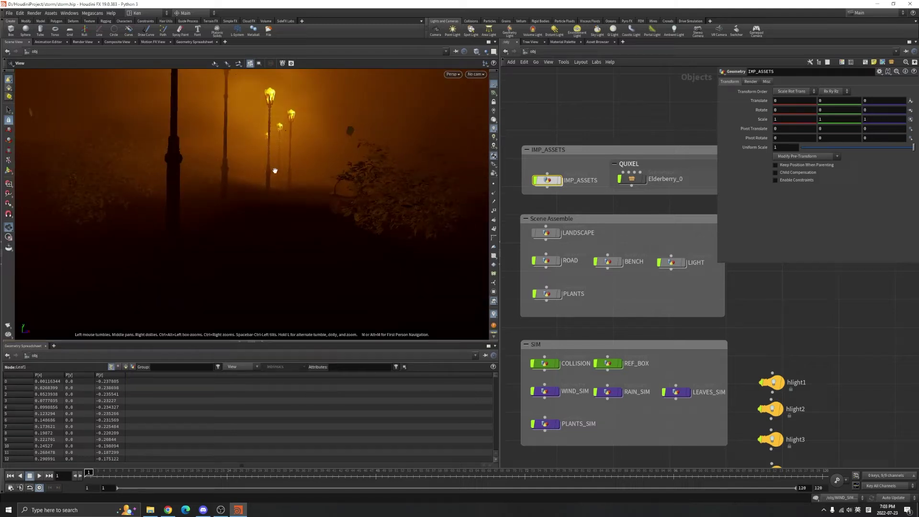
left_click_drag(265, 236, 282, 210)
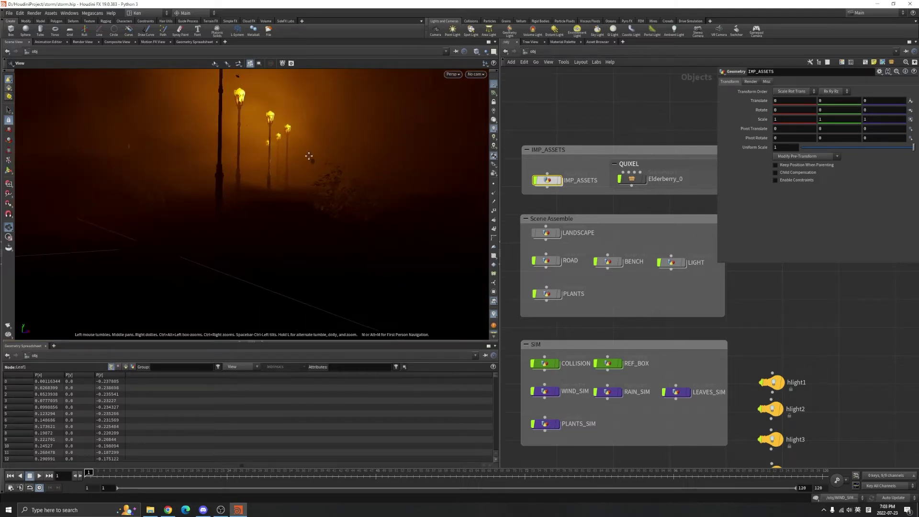
scroll(297, 181, "up", 3)
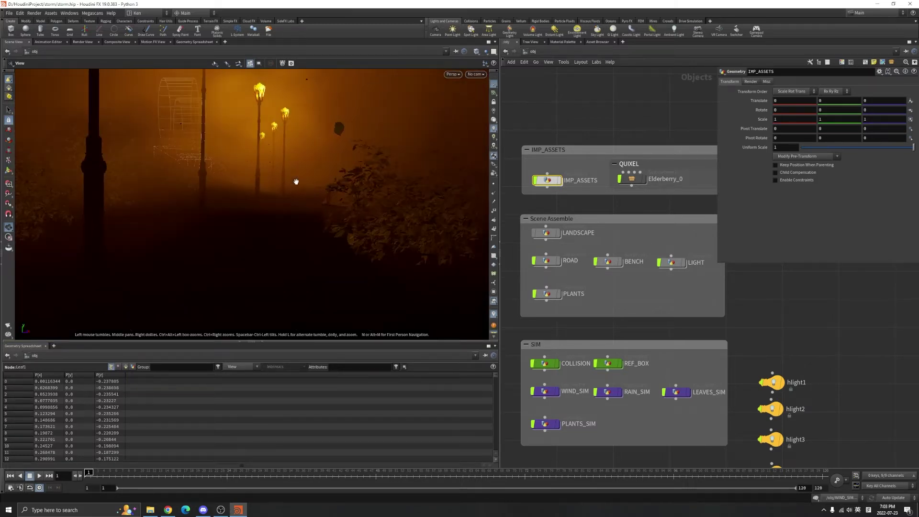
left_click_drag(342, 121, 313, 167)
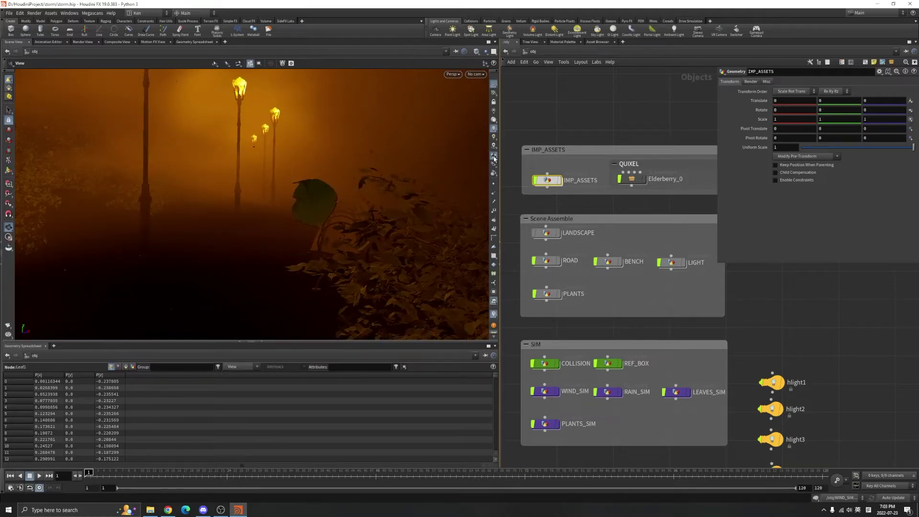
Step: Enter the IMP_ASSETS geometry network and bring up the leaves texture folder in File Explorer
double_click(548, 182)
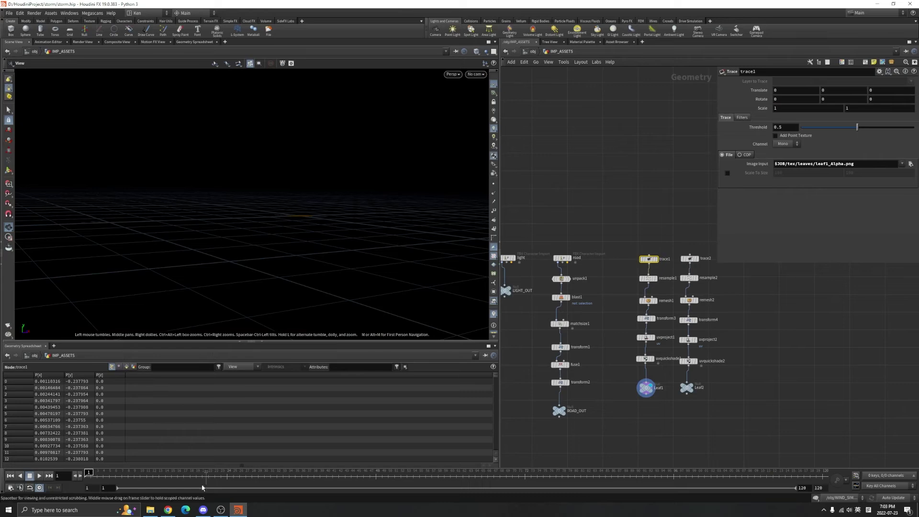
left_click(149, 510)
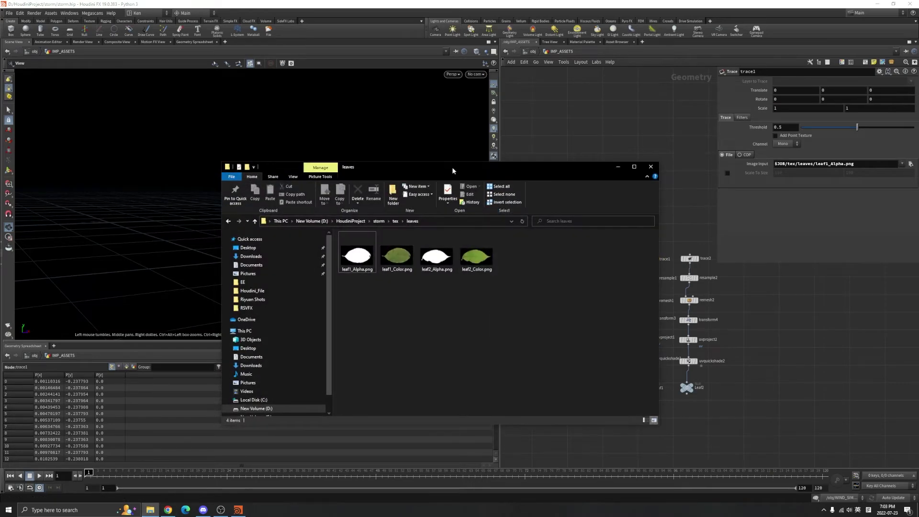
left_click_drag(430, 168, 486, 145)
left_click_drag(580, 309, 480, 288)
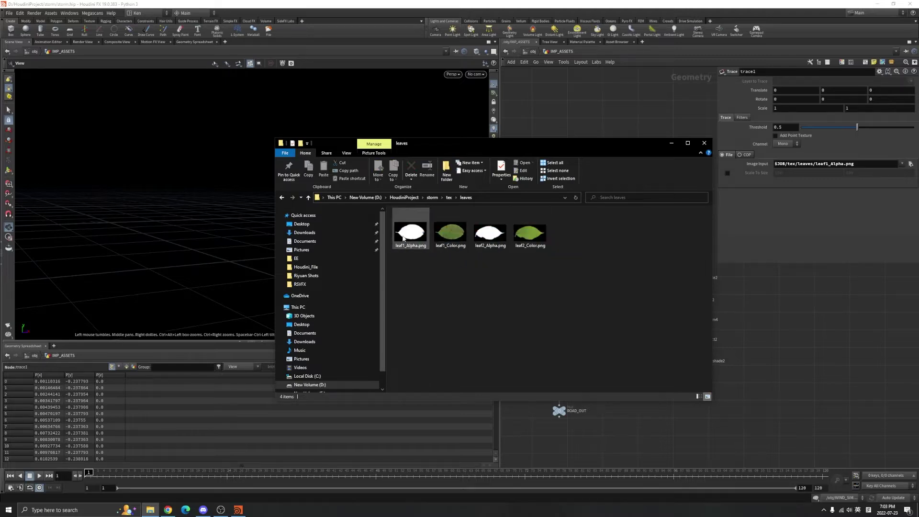
Step: Preview leaf1_Alpha.png in the image viewer and close it again
left_click(410, 231)
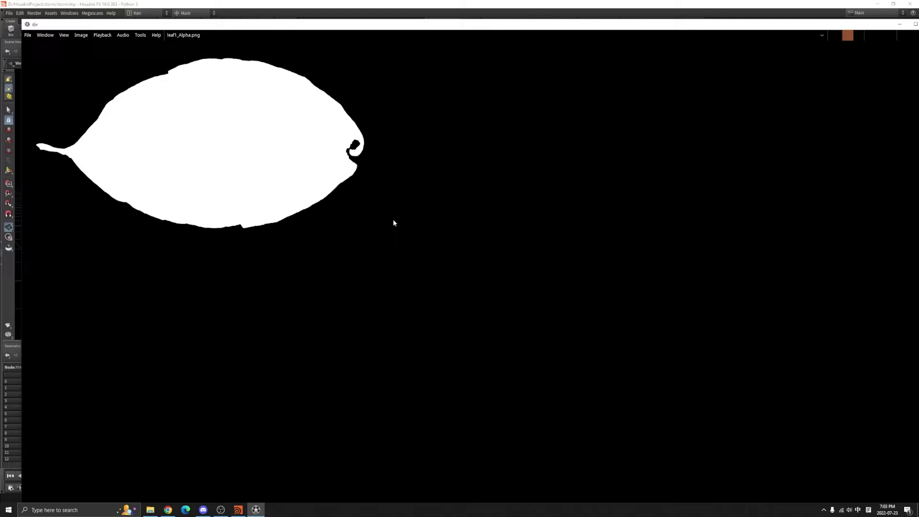
scroll(394, 223, "down", 2)
left_click_drag(860, 28, 819, 57)
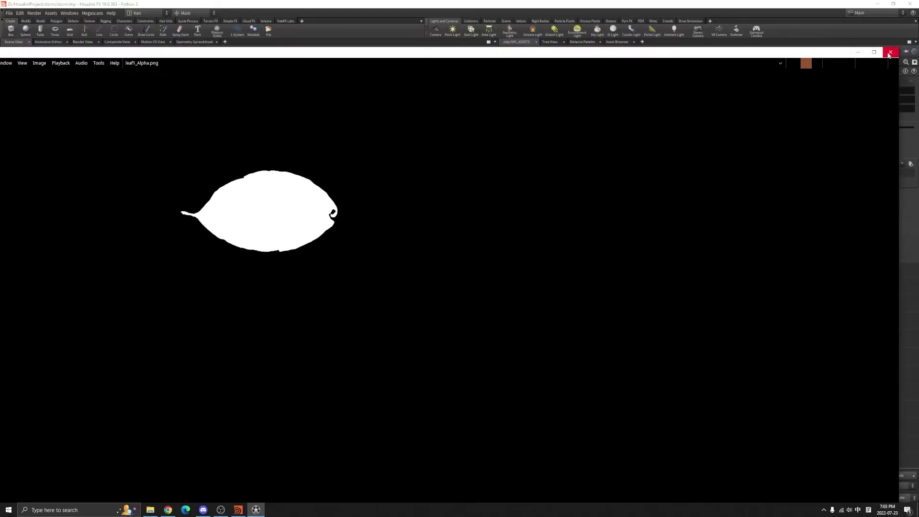
left_click(890, 52)
Step: Preview leaf1_Color.png in the image viewer, close it and put away the leaves folder
double_click(454, 238)
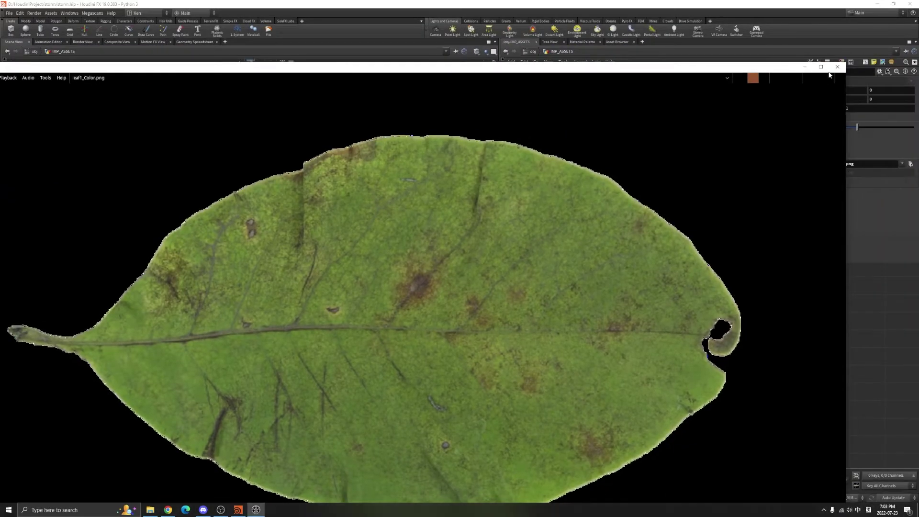
left_click(837, 67)
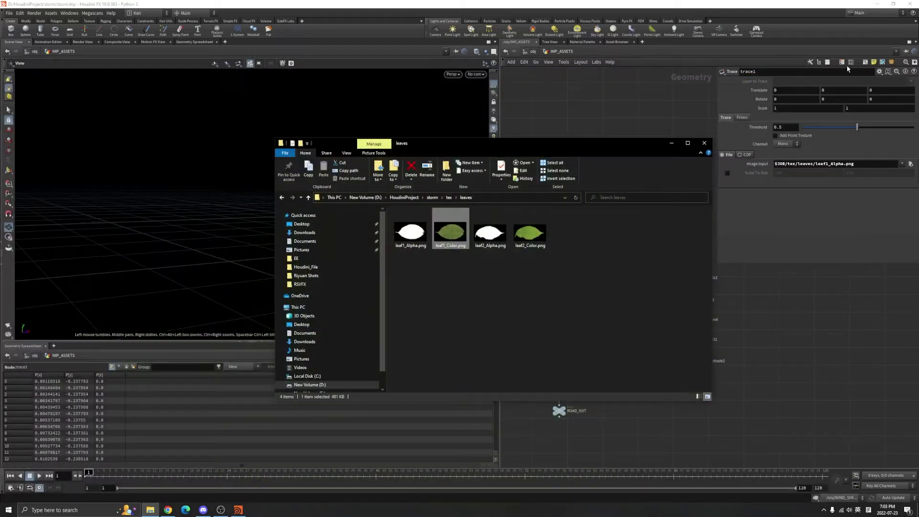
left_click(671, 143)
Step: Switch the keyboard language to English (Canada) and display the trace1 node's leaf framed in the viewport
scroll(701, 282, "up", 2)
scroll(700, 282, "down", 2)
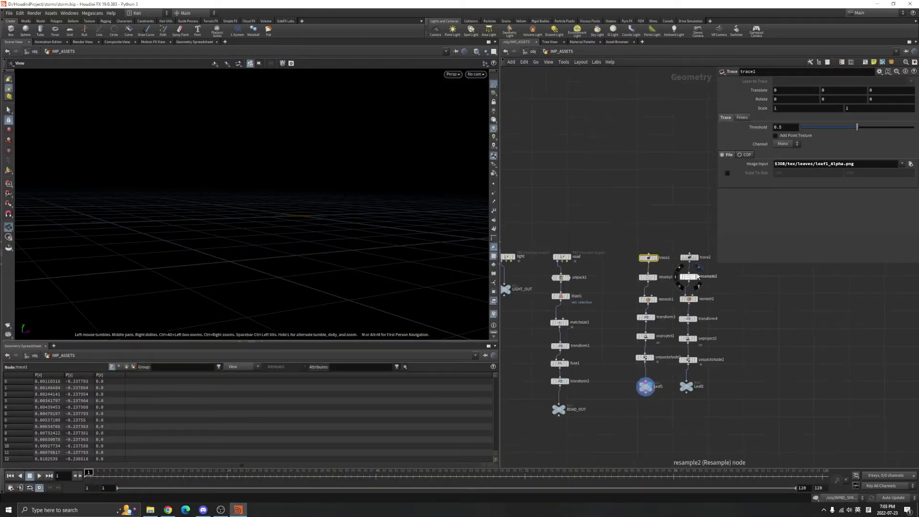
scroll(671, 254, "up", 5)
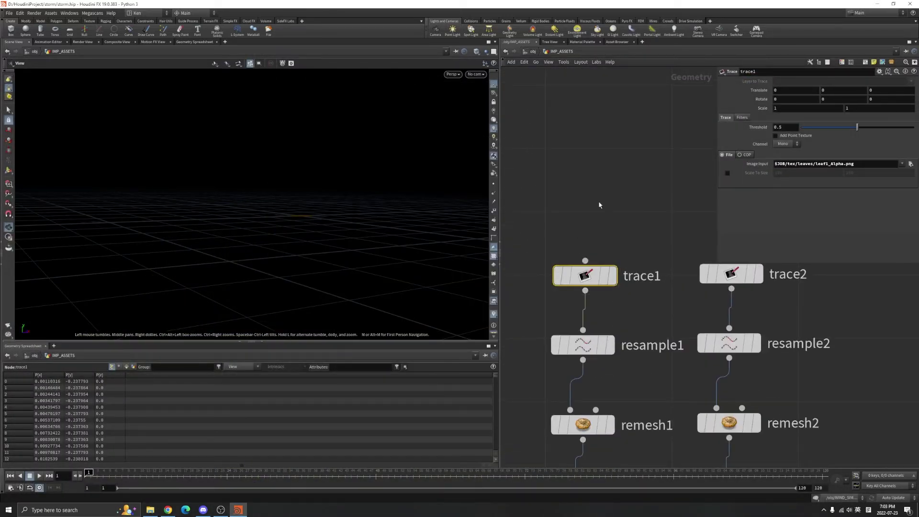
left_click(867, 511)
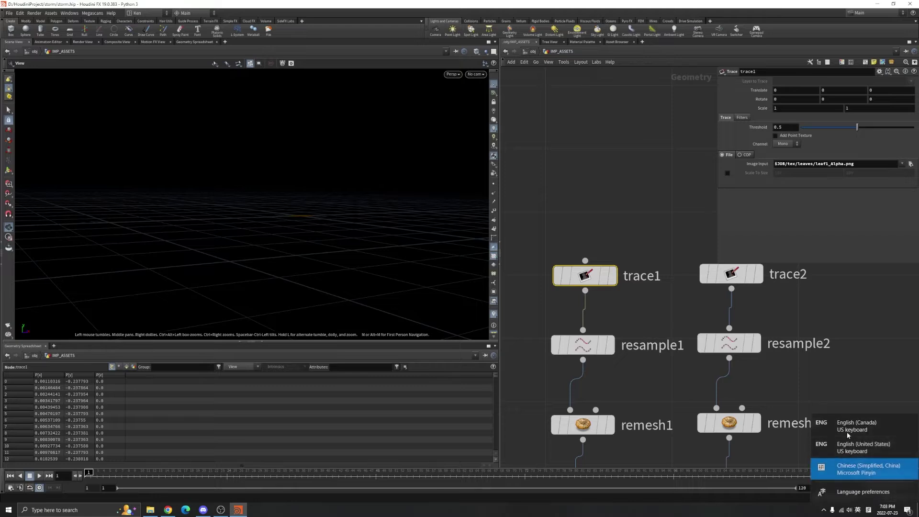
left_click(847, 433)
left_click(613, 276)
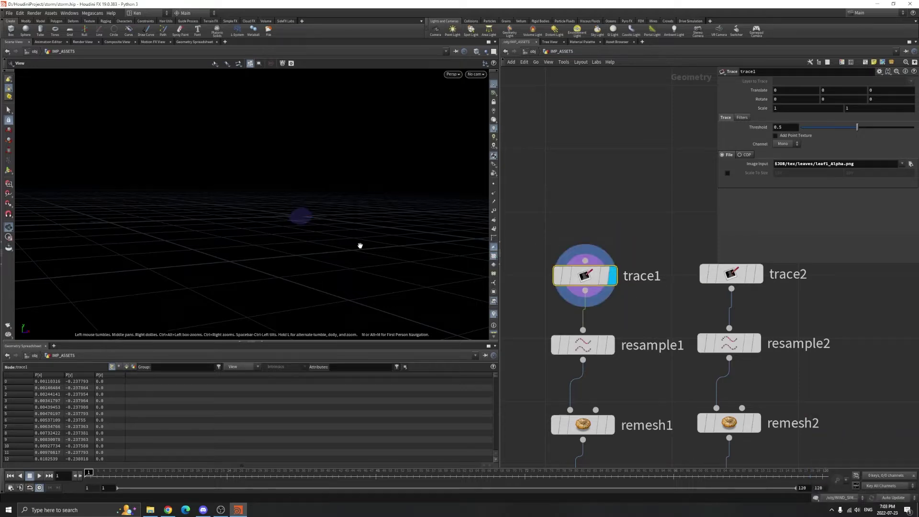
key("f")
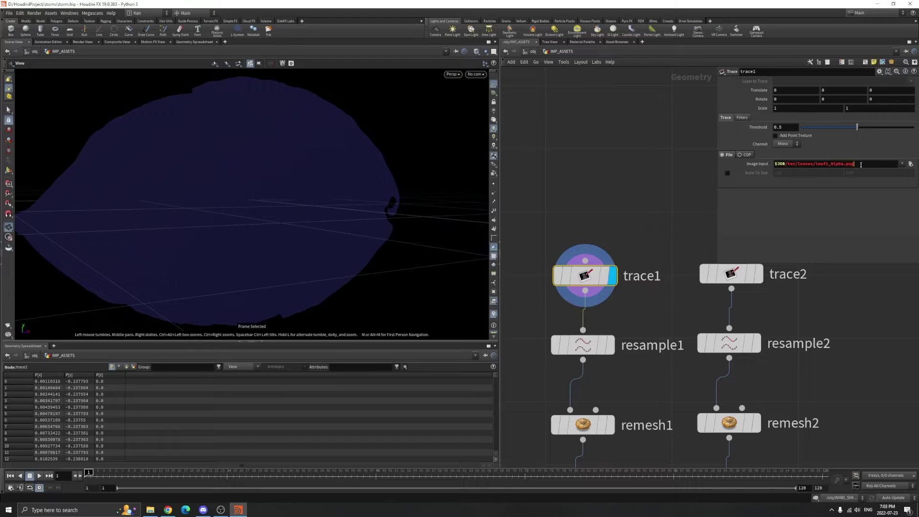
Step: Check trace1's image input path against the leaf1_Alpha.png mask in the leaves folder
left_click(860, 164)
left_click(150, 510)
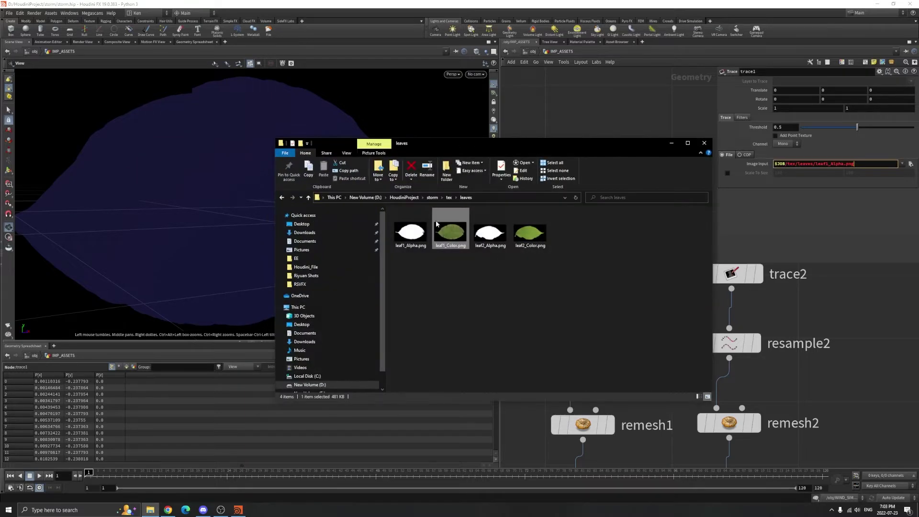
double_click(411, 229)
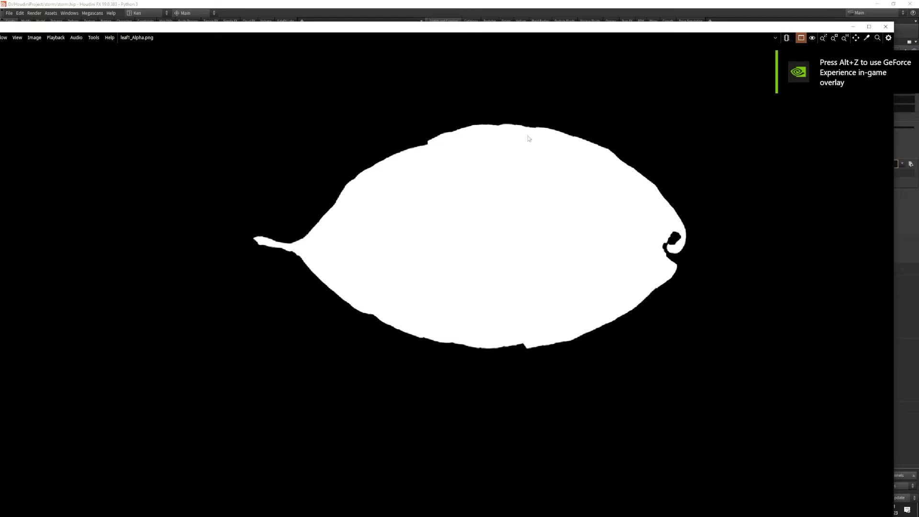
left_click(890, 27)
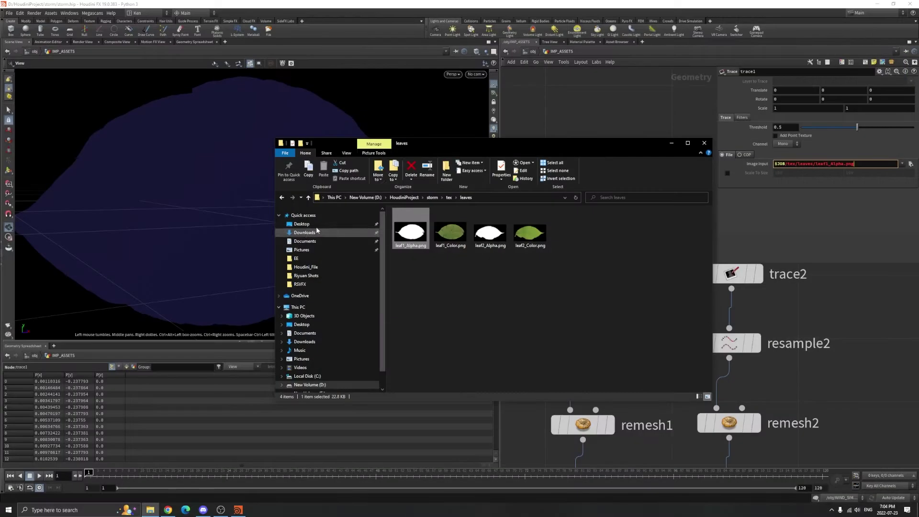
left_click(671, 143)
Step: Show the traced leaf in wireframe shading to reveal its outline
left_click_drag(293, 135, 224, 203)
middle_click_drag(224, 203, 333, 203)
key("w")
left_click_drag(333, 203, 390, 168)
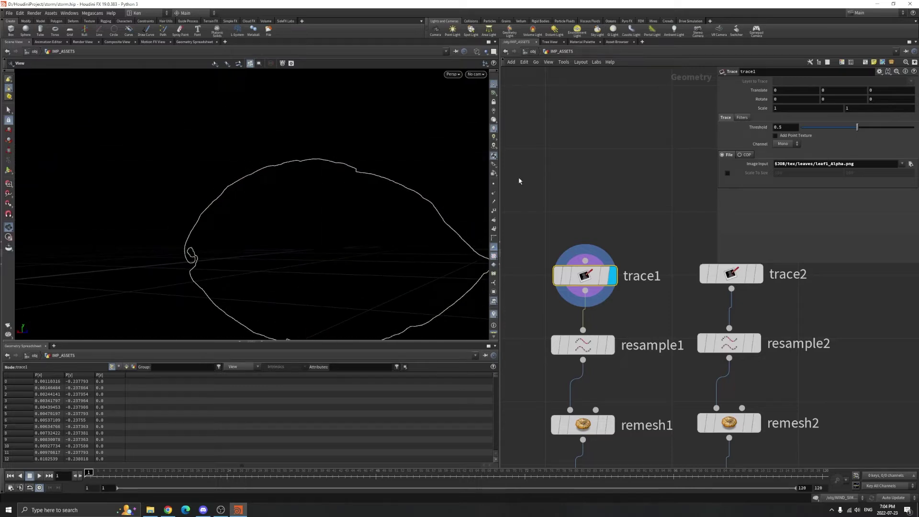
Step: Turn on point display in the viewport and examine the dense points along trace1's leaf outline
left_click(493, 184)
middle_click_drag(381, 206, 364, 192)
scroll(373, 161, "up", 5)
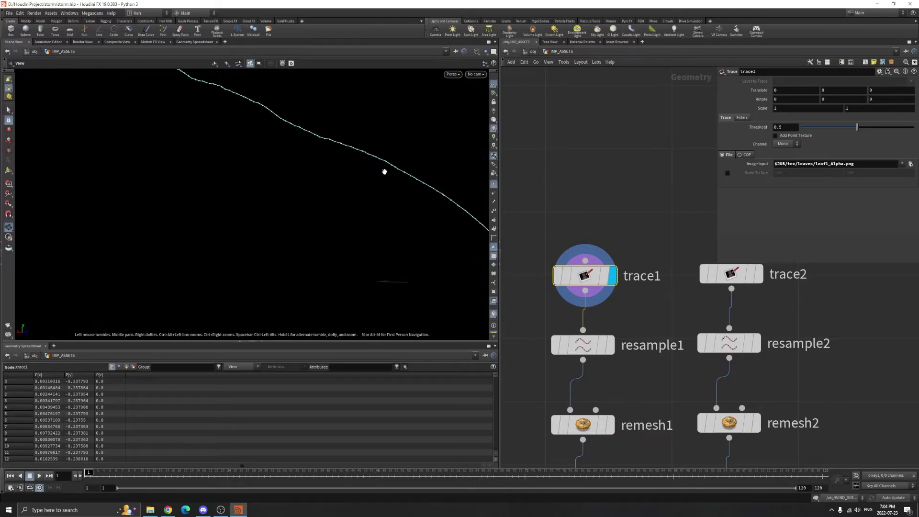
scroll(393, 163, "down", 10)
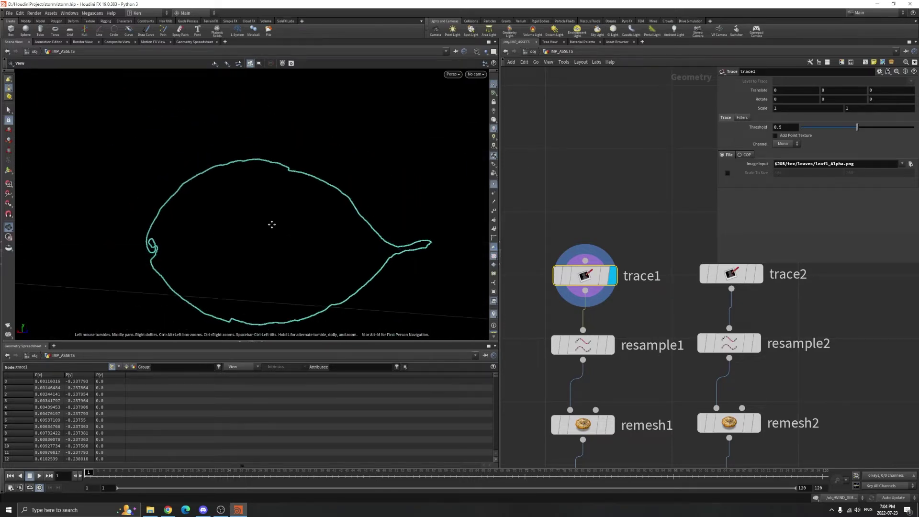
left_click_drag(149, 241, 177, 261)
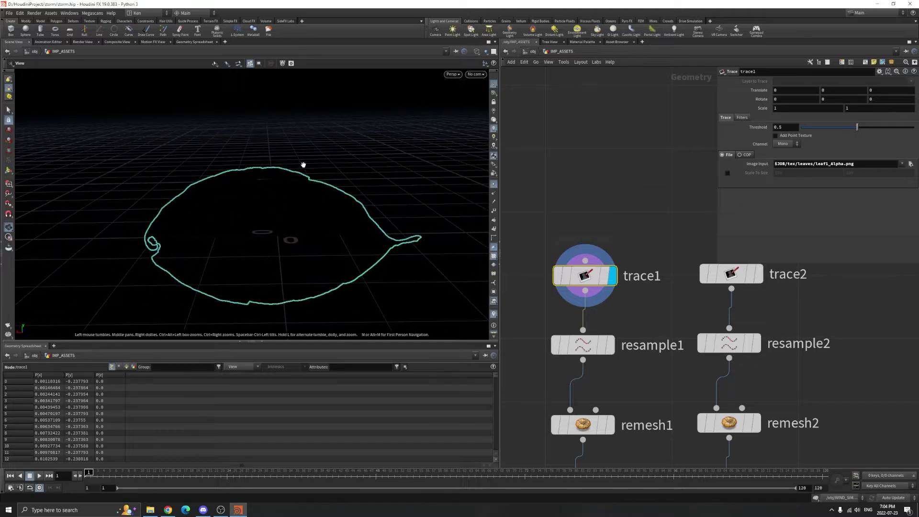
left_click_drag(209, 164, 465, 99)
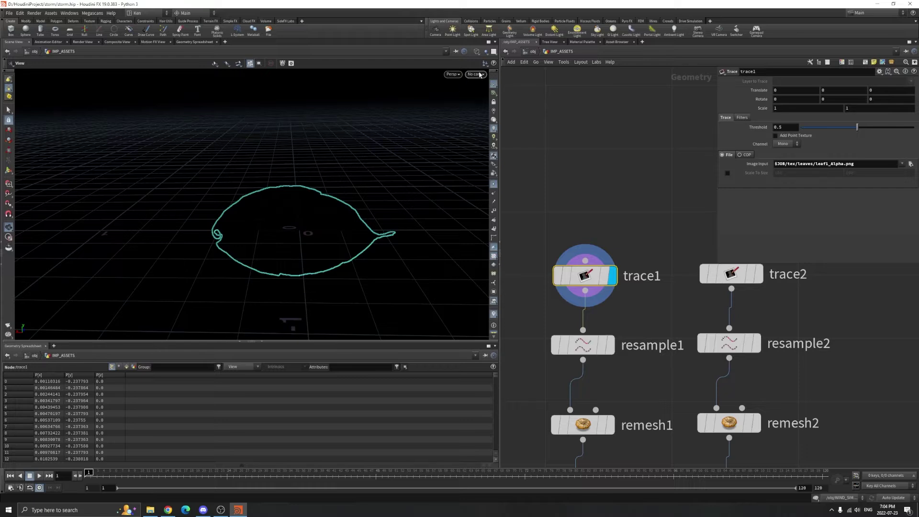
Step: Set the viewport lighting to headlight only and view the traced leaf's shaded surface
left_click(493, 120)
left_click_drag(376, 165, 332, 216)
scroll(602, 332, "up", 1)
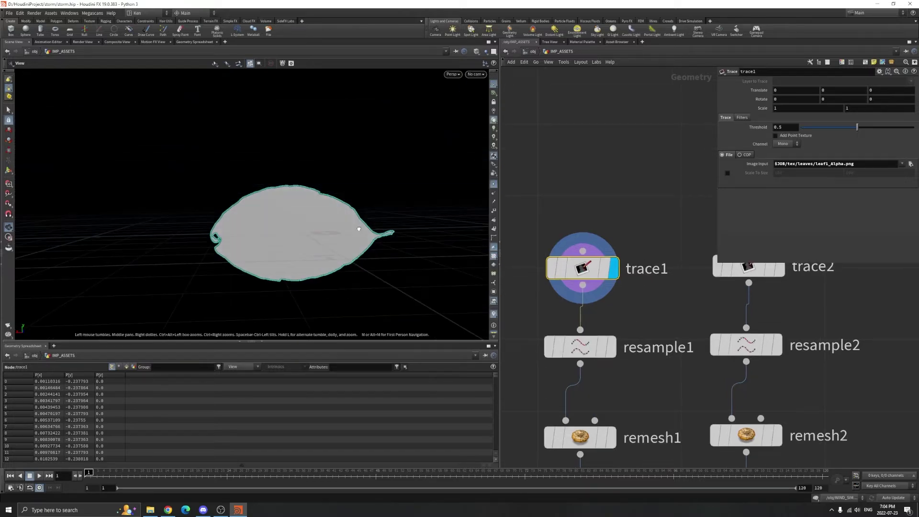
Step: Return to wireframe shading, display the resample1 node and examine the spacing of the leaf's outline points
key("w")
left_click(610, 348)
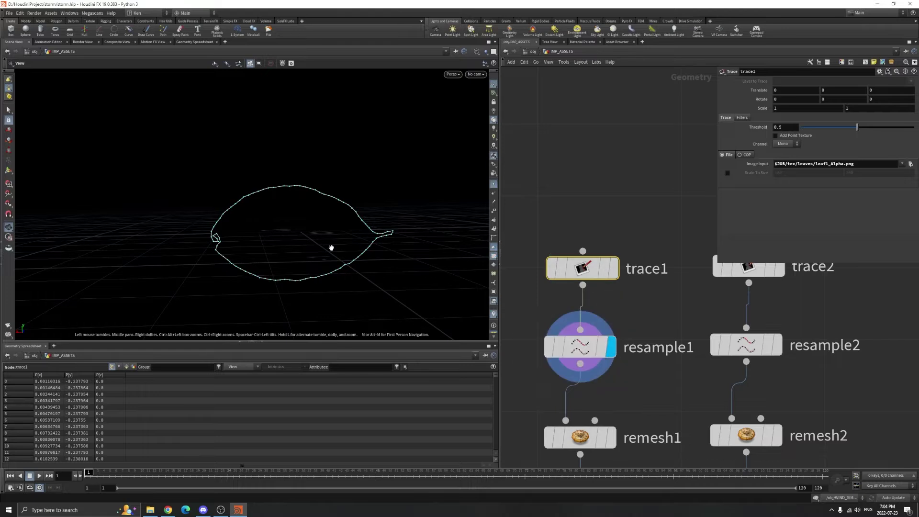
scroll(330, 246, "up", 5)
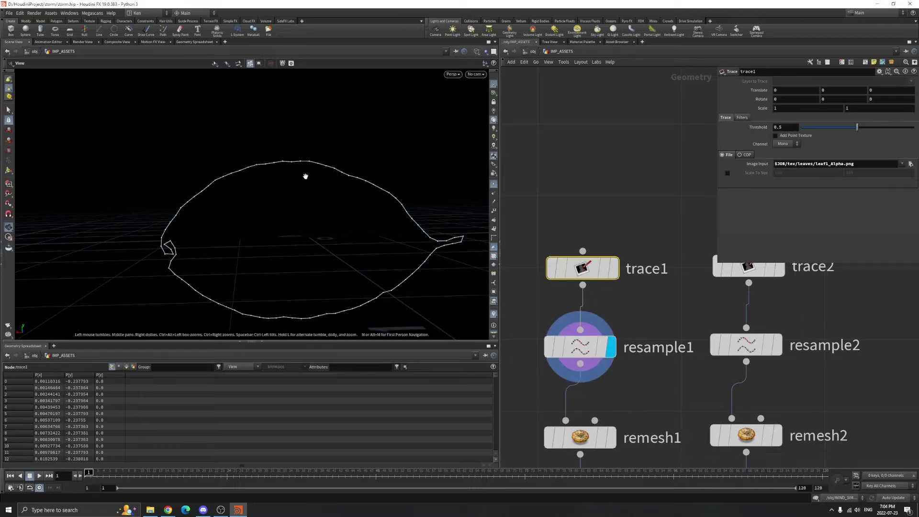
scroll(164, 223, "up", 3)
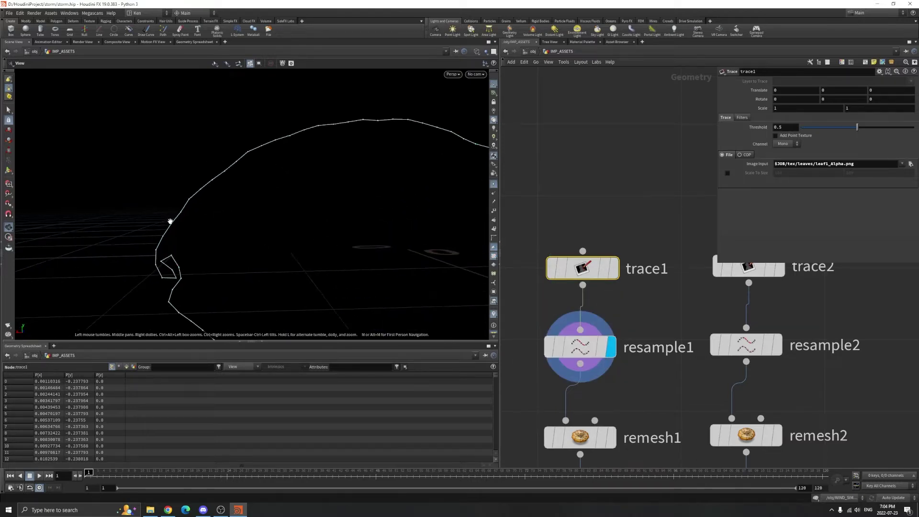
middle_click_drag(315, 242, 236, 200)
scroll(236, 200, "down", 2)
middle_click_drag(398, 201, 358, 210)
scroll(358, 210, "down", 1)
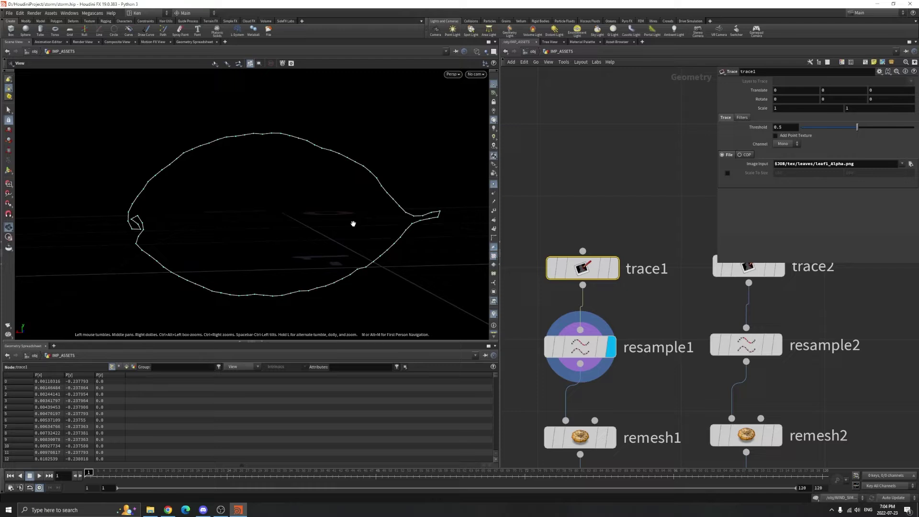
Step: Display the remesh1 node and examine the leaf's triangulated mesh from several angles
middle_click_drag(633, 410, 628, 327)
left_click(607, 349)
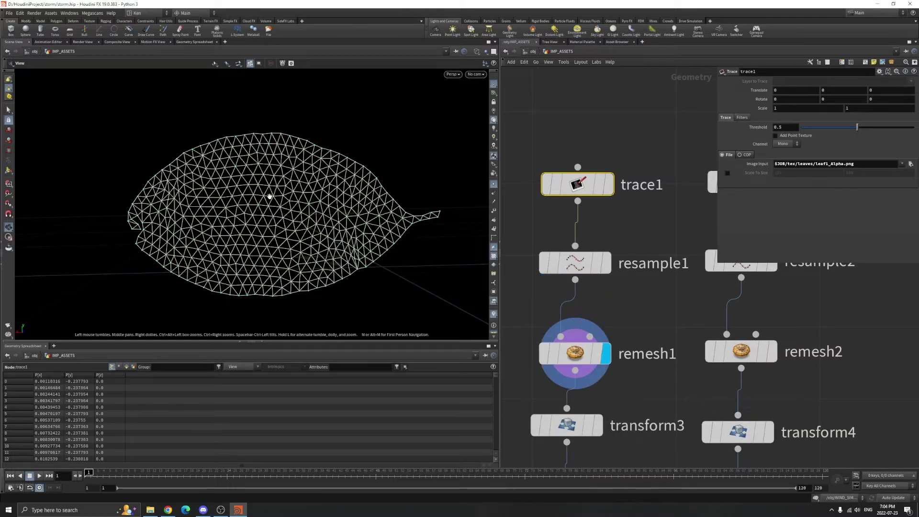
left_click_drag(230, 179, 240, 196)
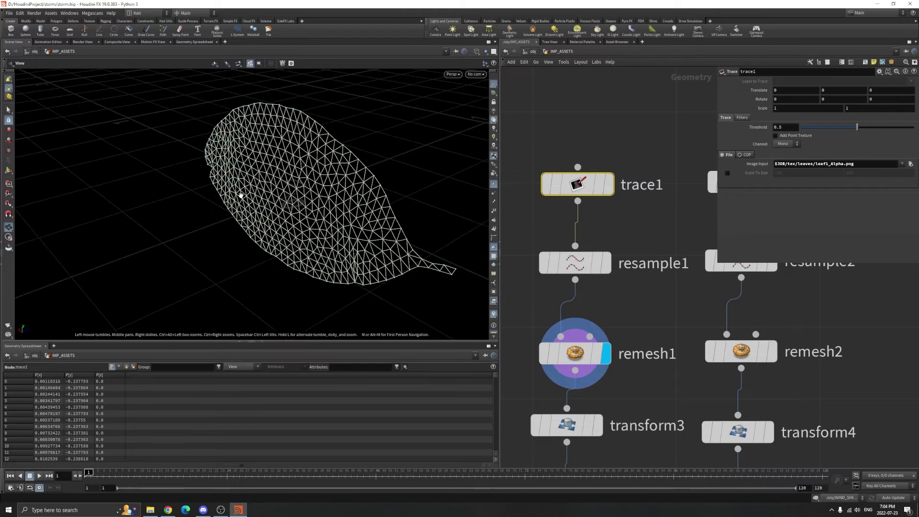
mouse_move(392, 214)
left_mouse_down()
mouse_move(300, 238)
mouse_move(386, 199)
left_mouse_up()
scroll(587, 353, "down", 2)
Step: Select and display the transform3 node to review the leaf's rotation onto the ground plane
middle_click_drag(591, 385, 617, 326)
left_click(598, 345)
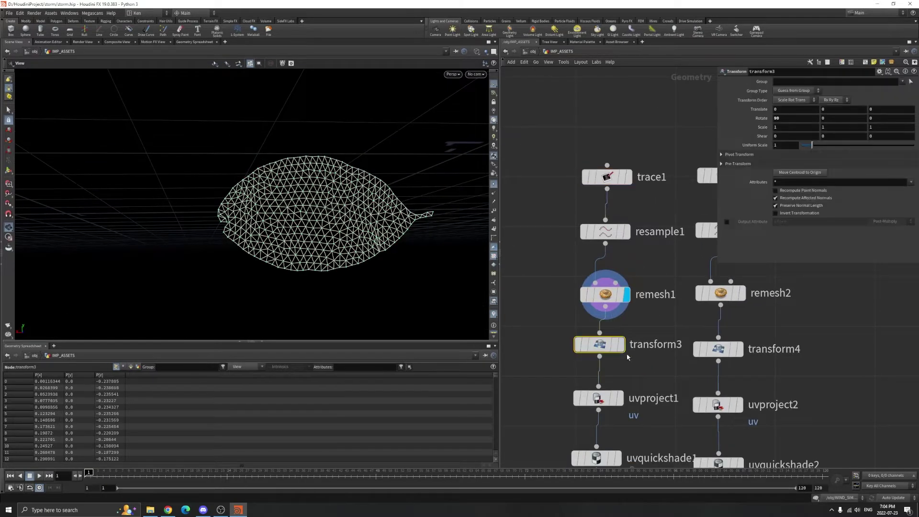
left_click(621, 344)
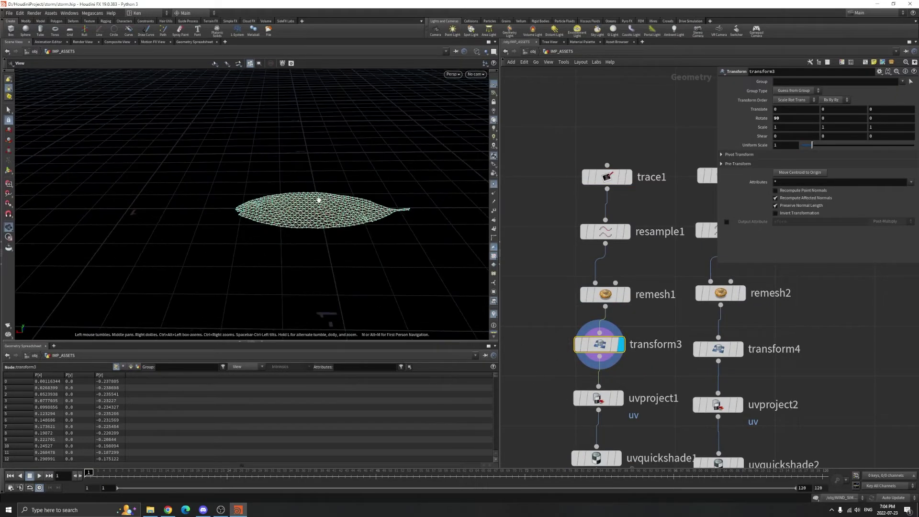
left_click_drag(311, 210, 297, 233)
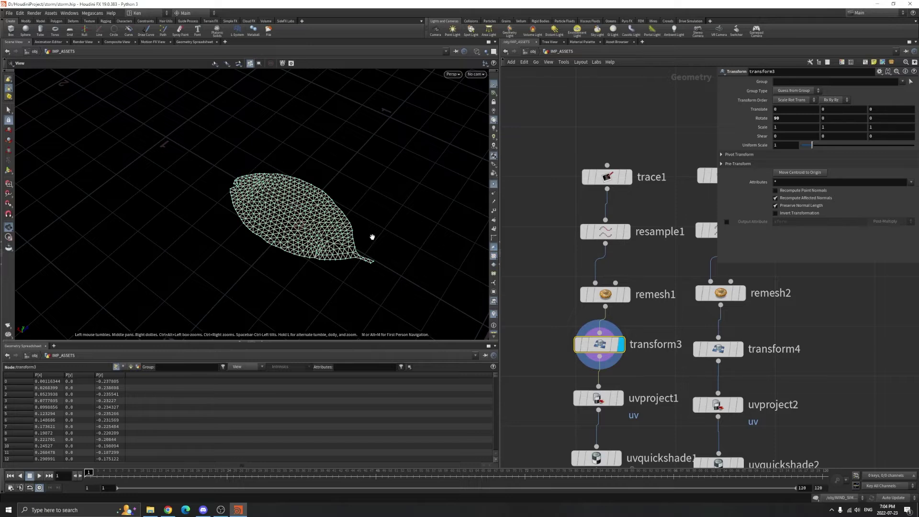
Step: Select and display the uvproject1 node, switch to shaded view and examine the UV checker pattern on the leaf
middle_click_drag(603, 431, 598, 387)
left_click(594, 355)
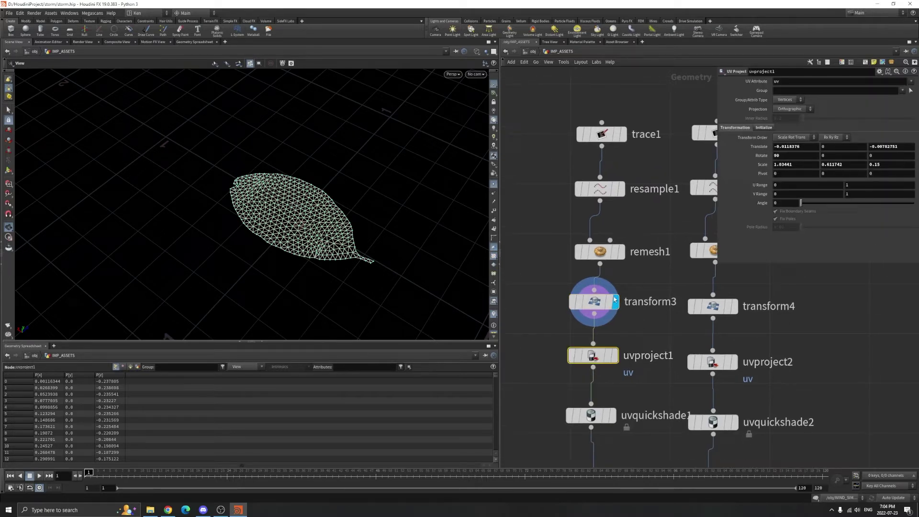
left_click(762, 128)
left_click(733, 128)
left_click(615, 356)
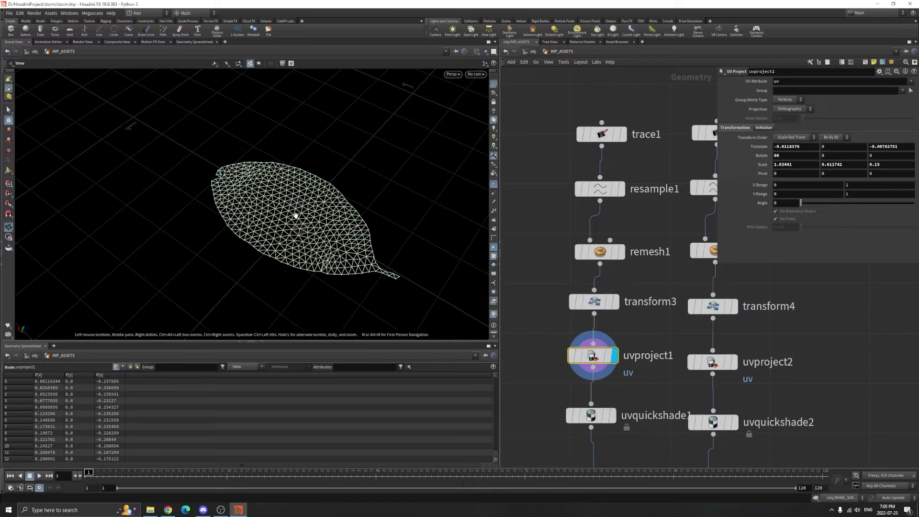
mouse_move(301, 215)
right_mouse_down()
mouse_move(313, 233)
mouse_move(321, 212)
mouse_move(445, 202)
right_mouse_up()
key("w")
scroll(300, 209, "up", 4)
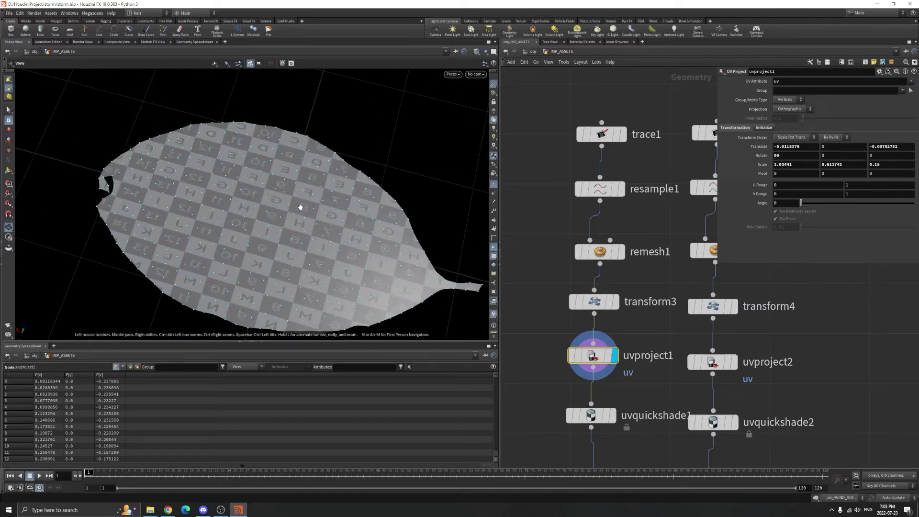
Step: Display the uvquickshade1 node and turn off point display to view the textured leaf
middle_click_drag(630, 390, 617, 355)
left_click(601, 381)
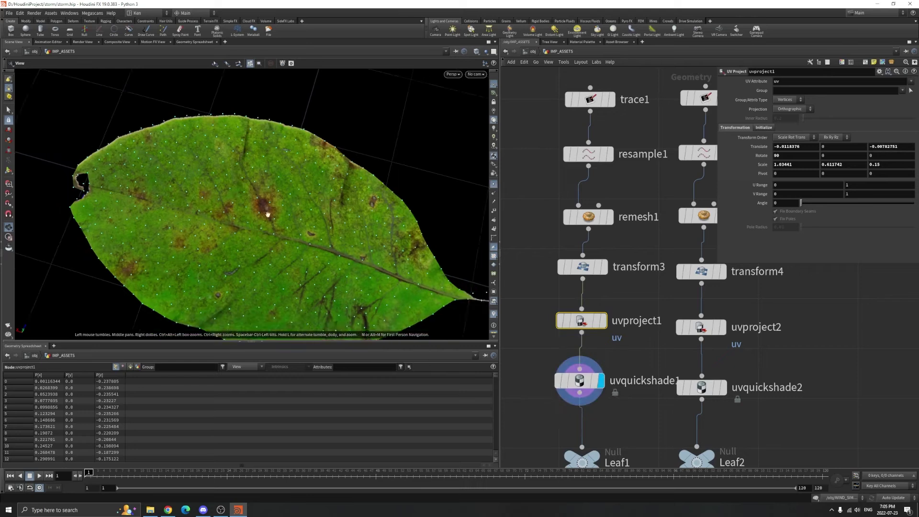
left_click(494, 184)
scroll(317, 196, "down", 2)
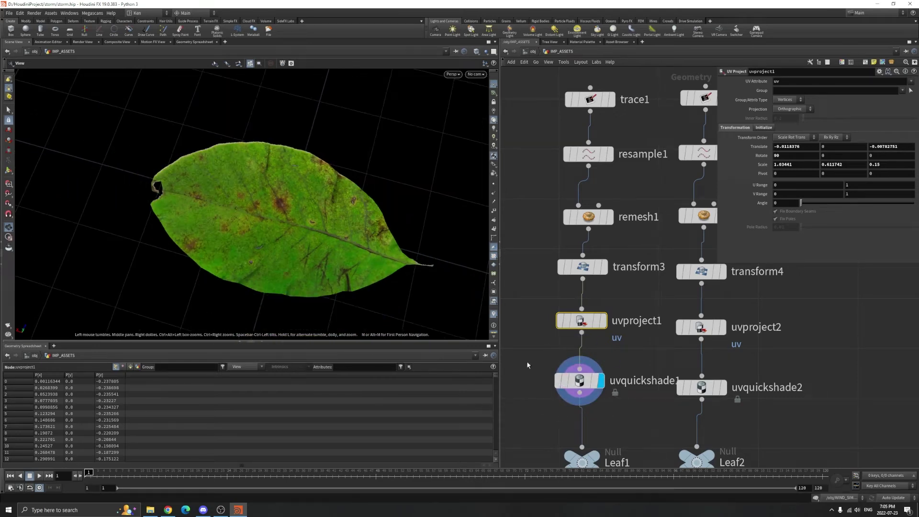
Step: Inspect uvquickshade1's texture map path, locate leaf1_Color.png in the leaves folder in File Explorer, and return to the textured leaf in Houdini
left_click(573, 380)
left_click_drag(860, 93, 822, 90)
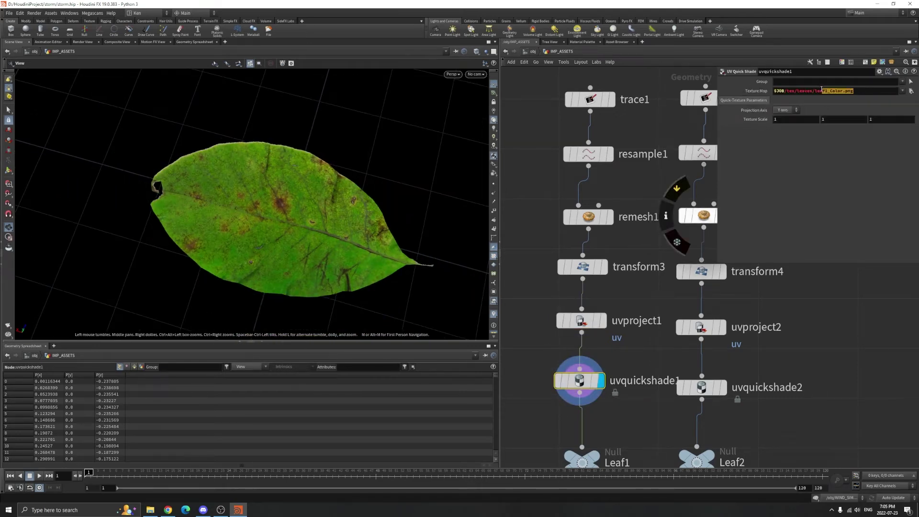
left_click(151, 509)
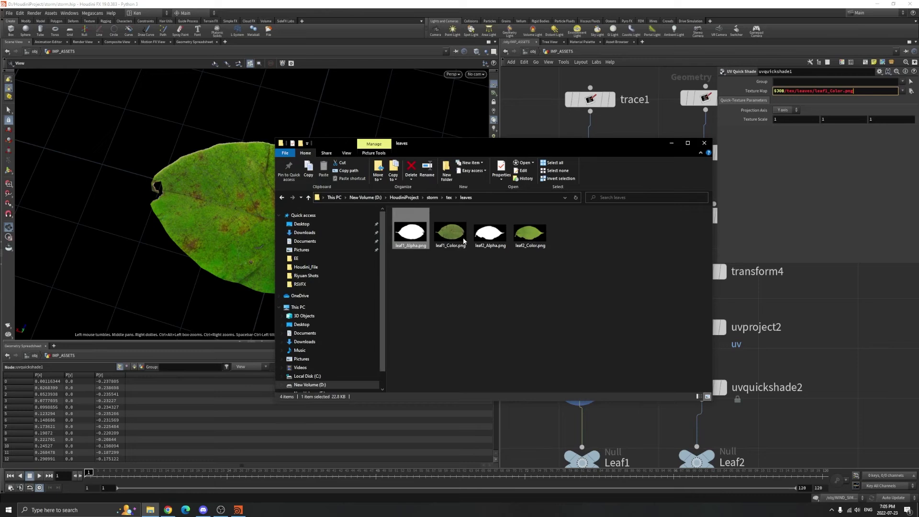
left_click_drag(482, 282, 447, 244)
left_click(454, 277)
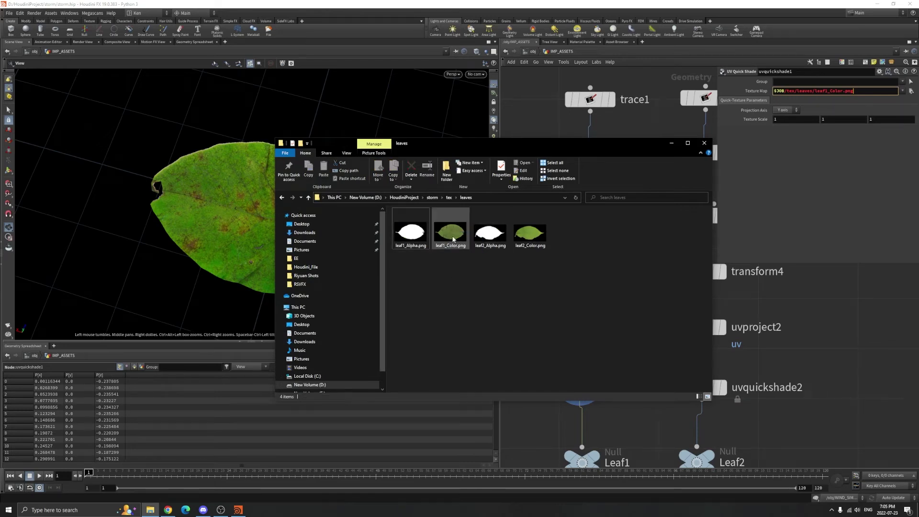
left_click(671, 143)
mouse_move(252, 230)
left_mouse_down()
mouse_move(294, 211)
mouse_move(314, 215)
left_mouse_up()
key("w")
key("w")
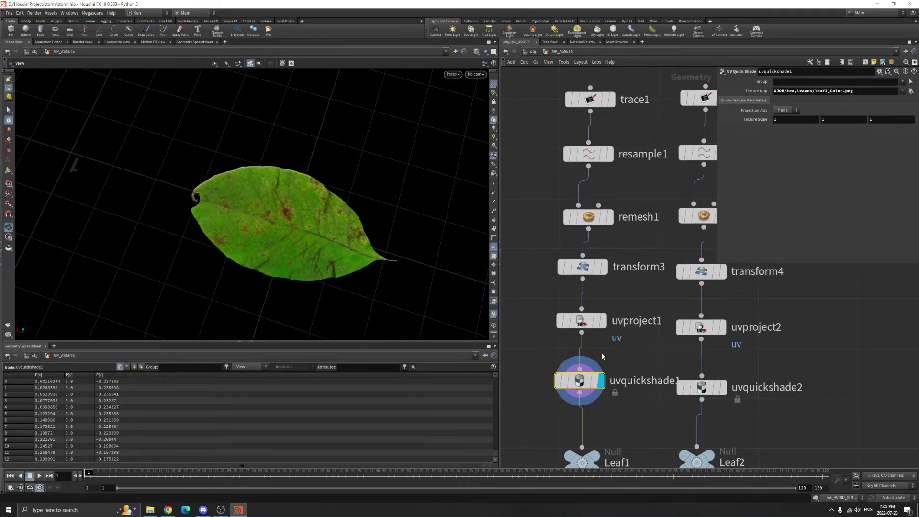
Step: Select the Leaf1 null, display the Leaf2 null and examine the second leaf in textured and wireframe views
middle_click_drag(626, 415, 585, 351)
scroll(585, 350, "down", 3)
left_click(553, 384)
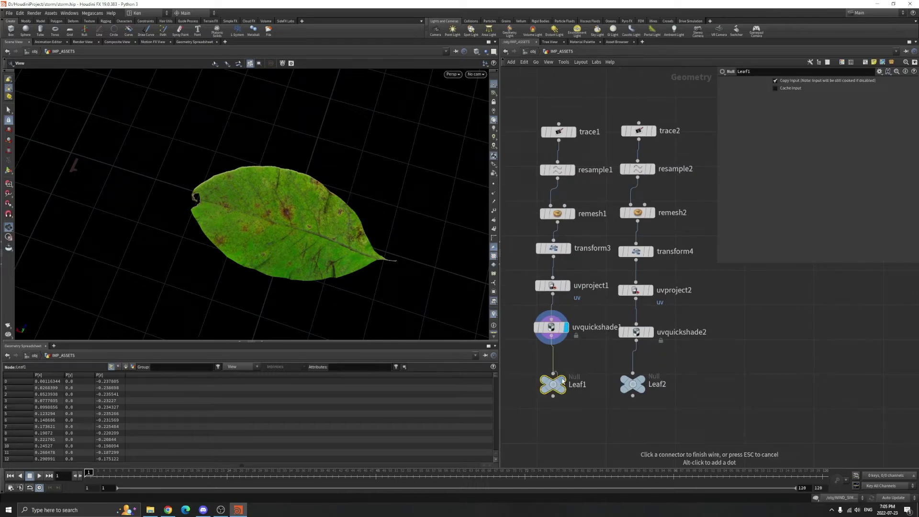
left_click(642, 382)
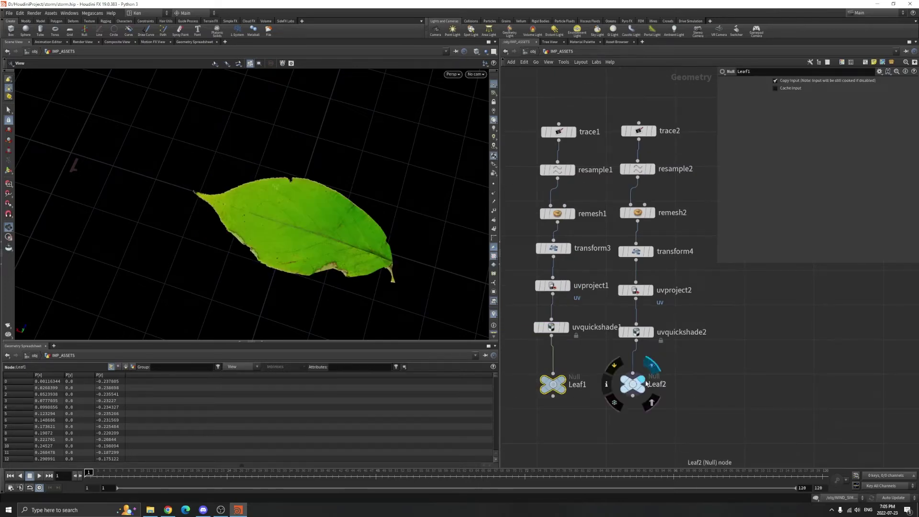
left_click_drag(361, 233, 329, 251)
key("w")
right_click_drag(300, 254, 342, 242)
left_click_drag(342, 242, 340, 177)
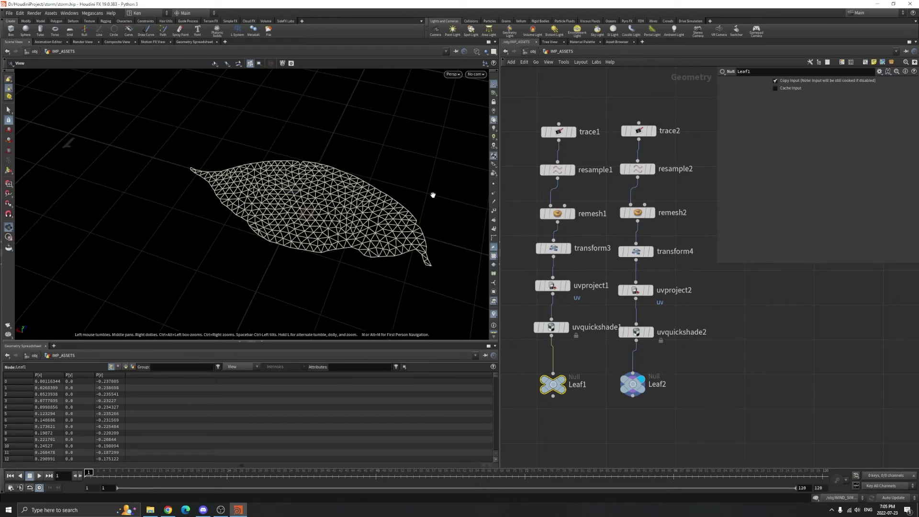
left_click_drag(433, 195, 460, 230)
Step: Leave IMP_ASSETS for the object level and look into the LEAVES_SIM and PLANTS_SIM networks
left_click(532, 51)
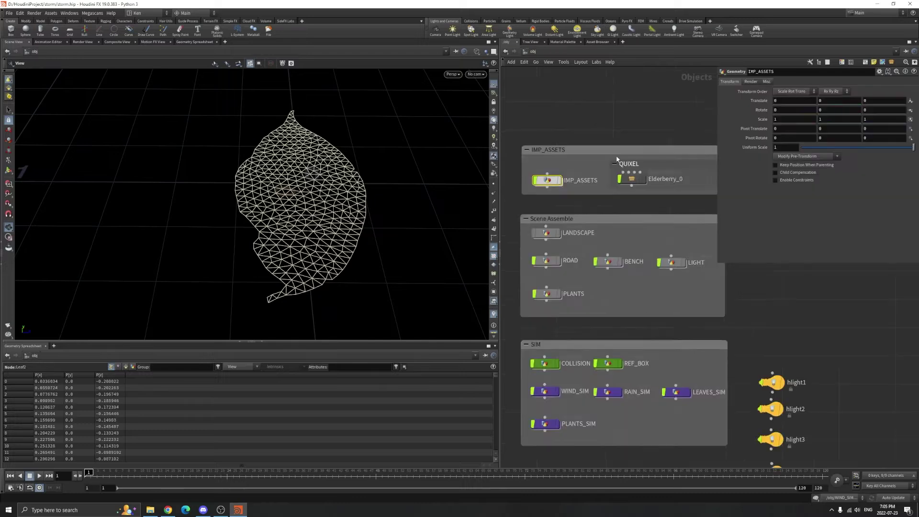
double_click(662, 299)
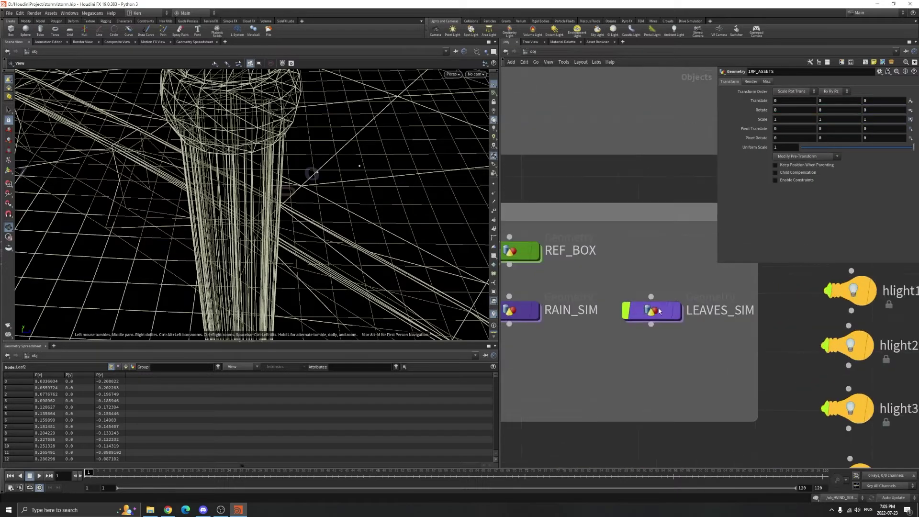
left_click(533, 51)
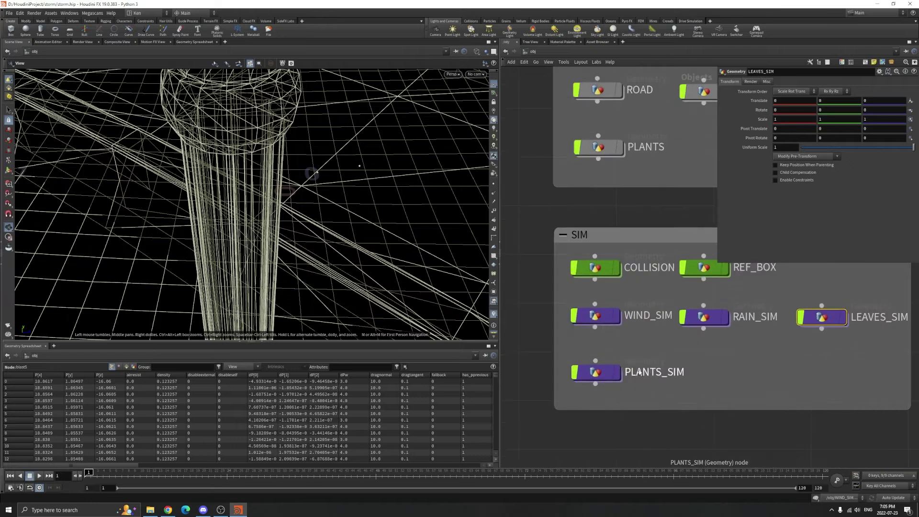
double_click(640, 372)
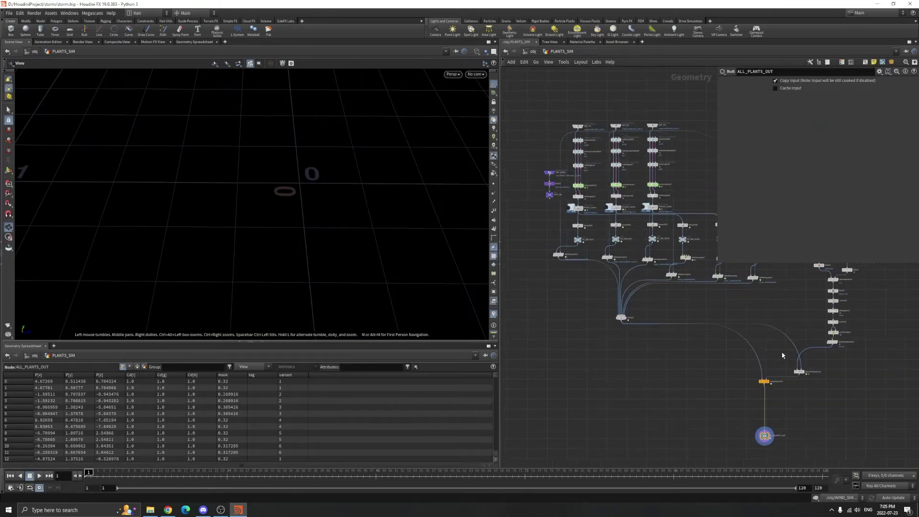
middle_click_drag(782, 355, 662, 313)
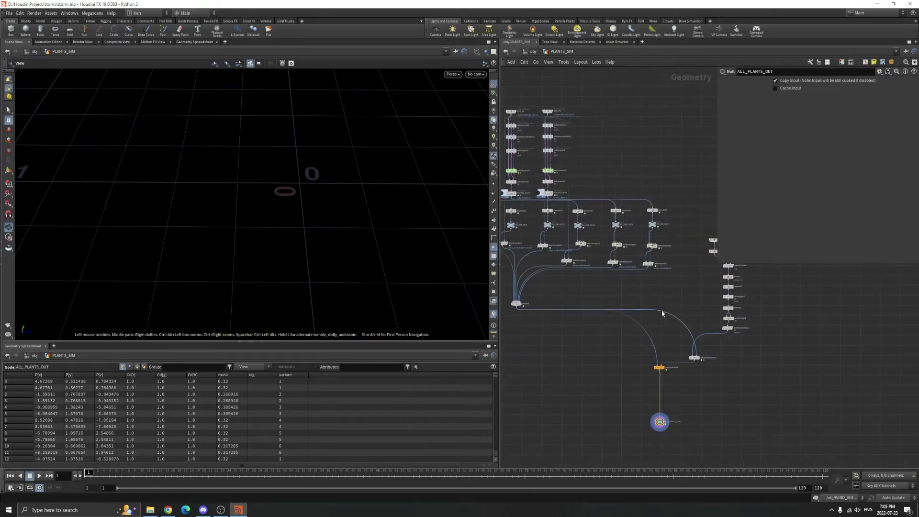
left_click(532, 51)
middle_click_drag(856, 360, 711, 375)
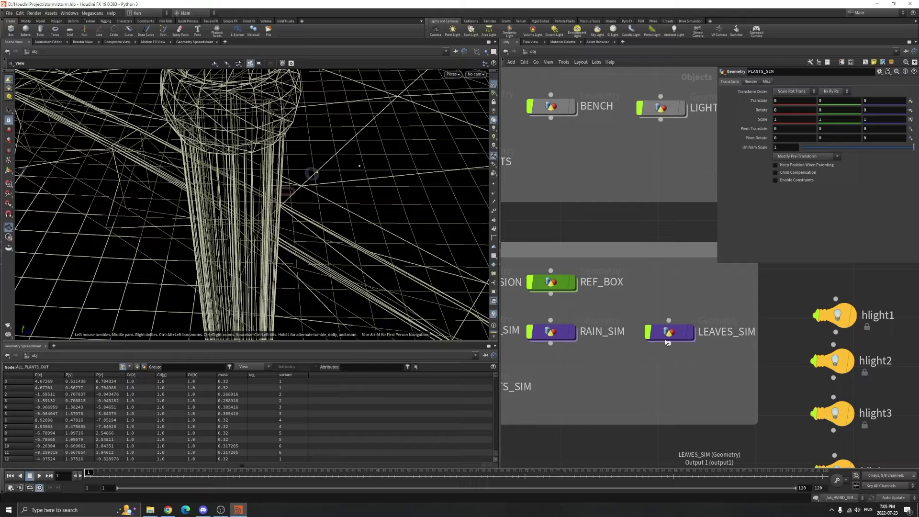
Step: Open LEAVES_SIM, display the GET_LEAVES1 and GET_LEAVES2 object merges in turn, and switch the viewport to shaded
double_click(670, 335)
scroll(563, 271, "up", 6)
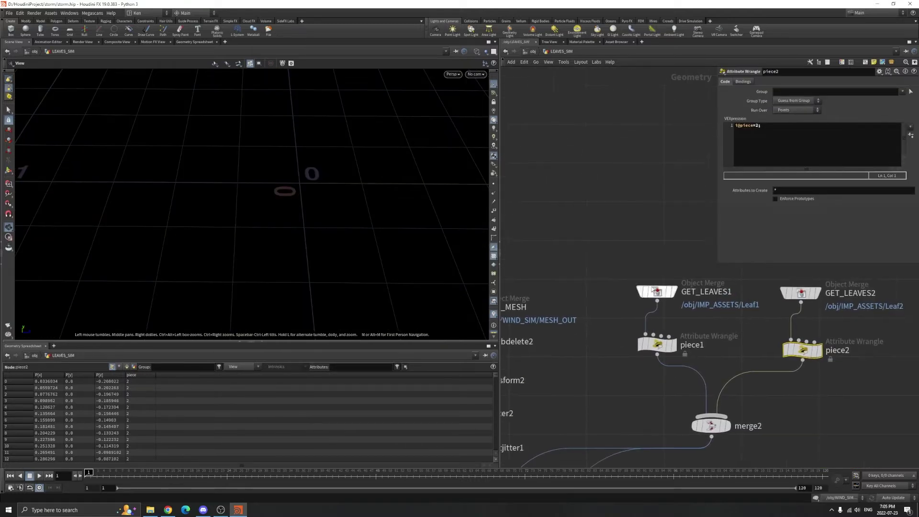
left_click(656, 292)
left_click_drag(463, 264, 338, 240)
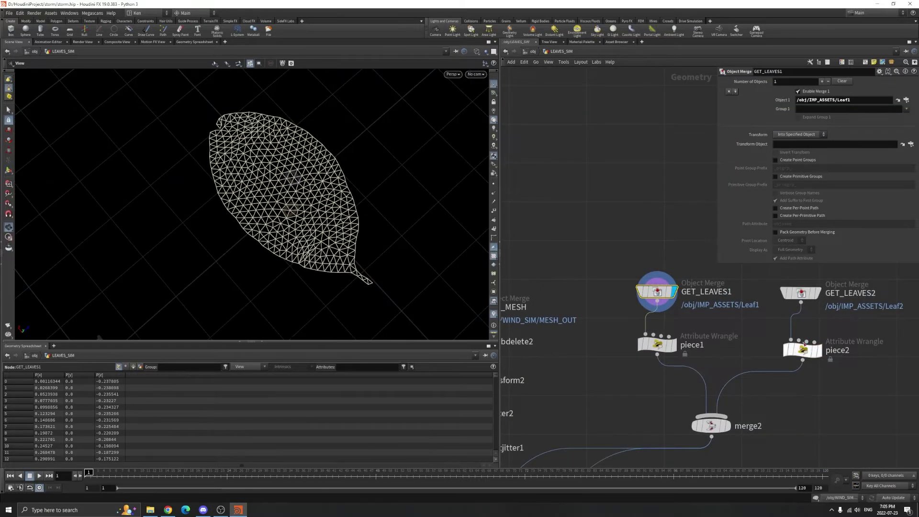
middle_click_drag(793, 294, 762, 314)
left_click(762, 313)
left_click(785, 314)
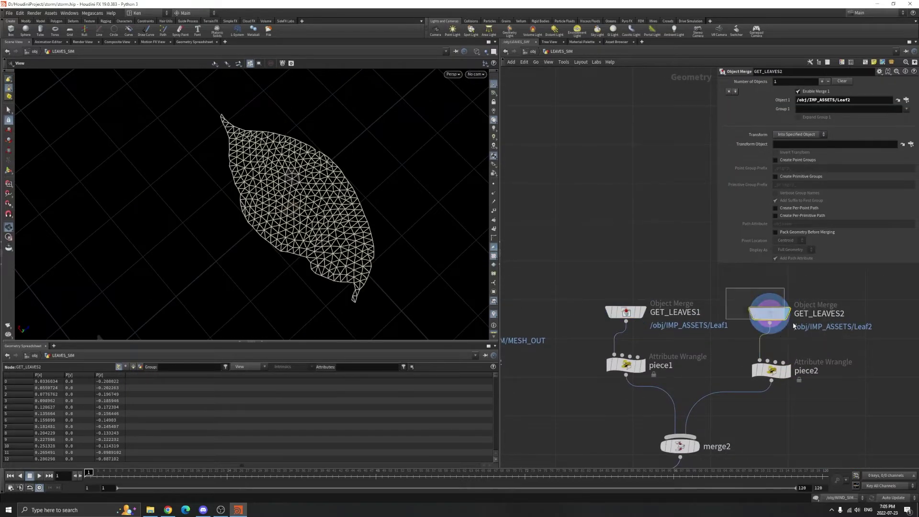
key("w")
Step: Review the VEX expressions in the piece1 and piece2 attribute wrangles that assign each leaf its piece number
middle_click_drag(682, 377, 679, 352)
left_click(628, 342)
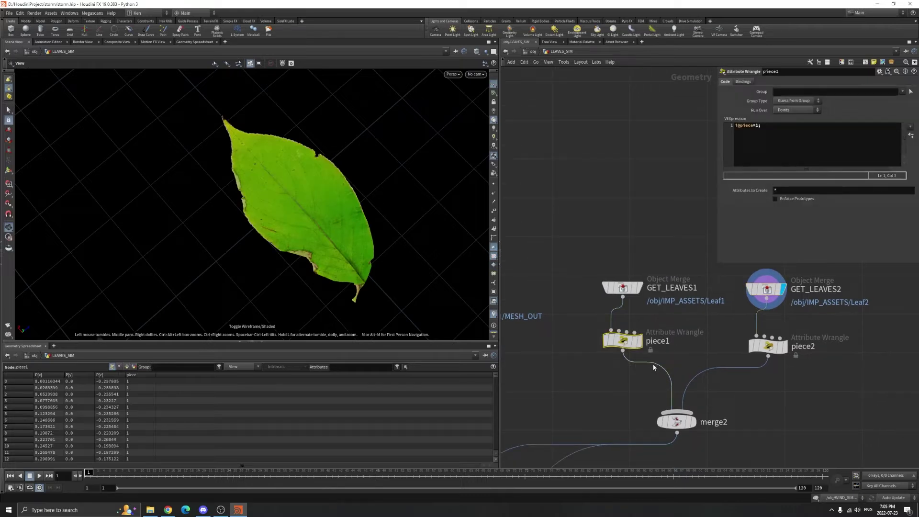
left_click_drag(756, 354, 759, 355)
left_click_drag(581, 322, 691, 350)
left_click_drag(764, 133, 739, 129)
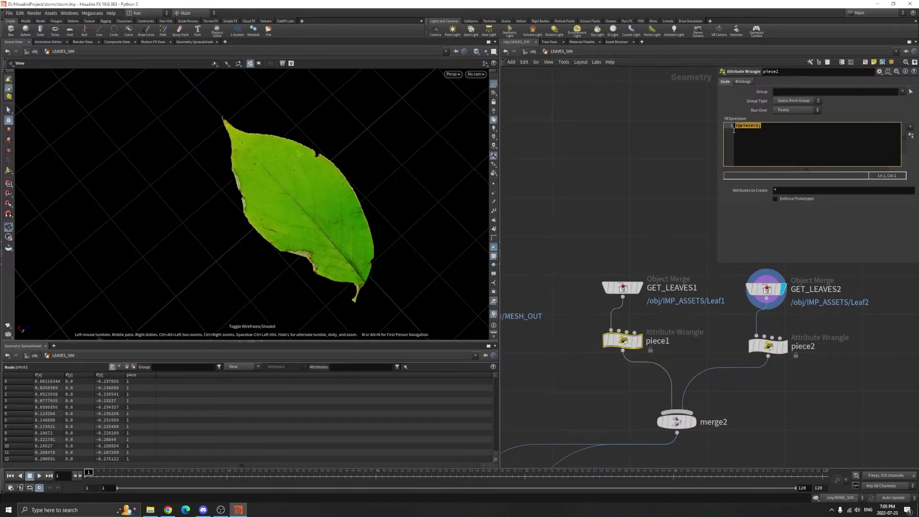
left_click(768, 345)
Step: Select copytopoints1 further down the LEAVES_SIM network and review its piece attribute setting
scroll(694, 365, "down", 5)
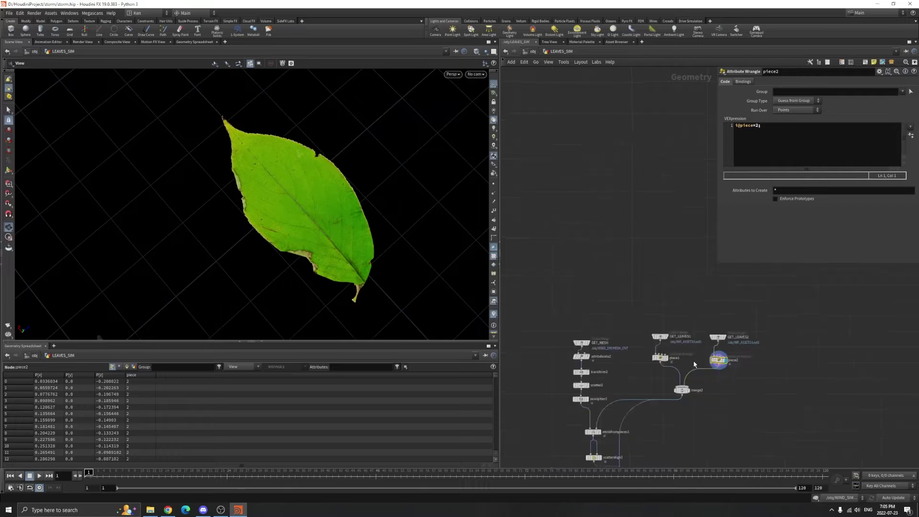
scroll(694, 365, "down", 3)
middle_click_drag(660, 425, 682, 374)
scroll(682, 375, "up", 8)
left_click_drag(595, 380, 680, 406)
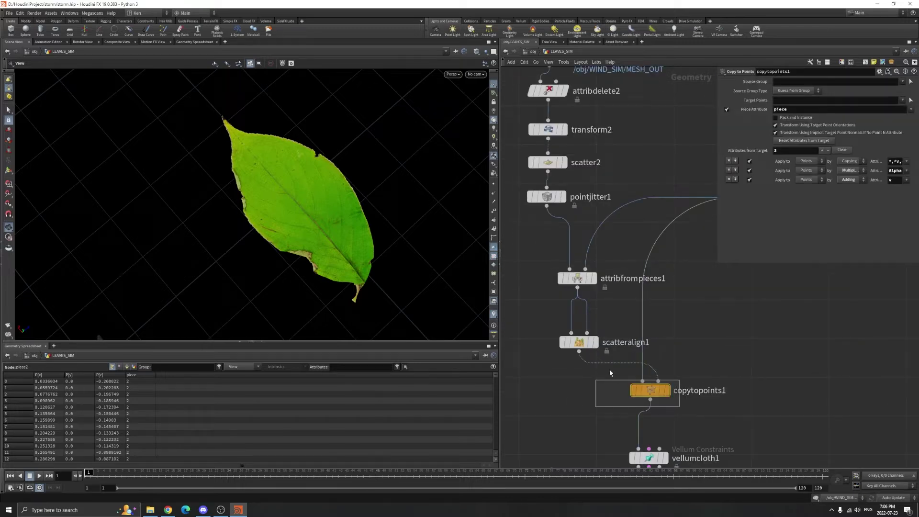
Step: Select merge2, piece1 and piece2 in turn to review how the two leaf variants are combined
scroll(720, 398, "down", 5)
middle_click_drag(747, 363, 678, 412)
scroll(713, 306, "up", 3)
left_click(674, 352)
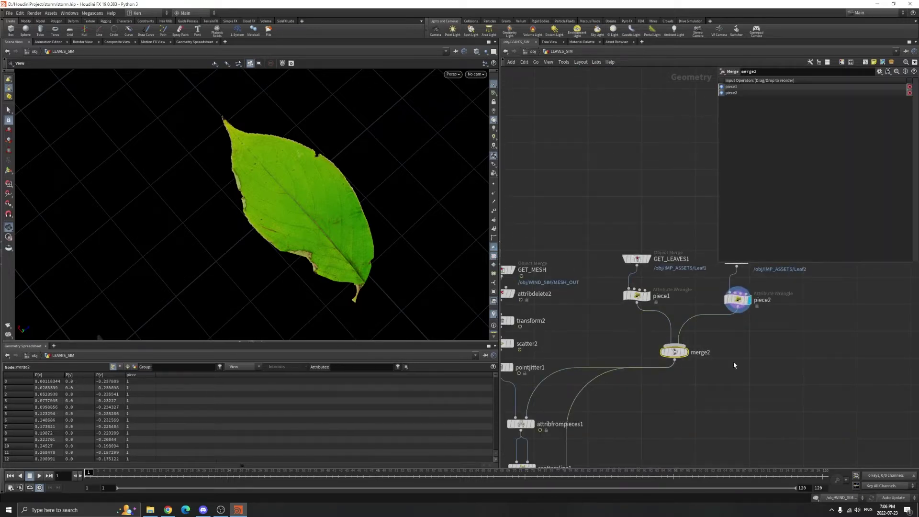
left_click(637, 295)
left_click(724, 296)
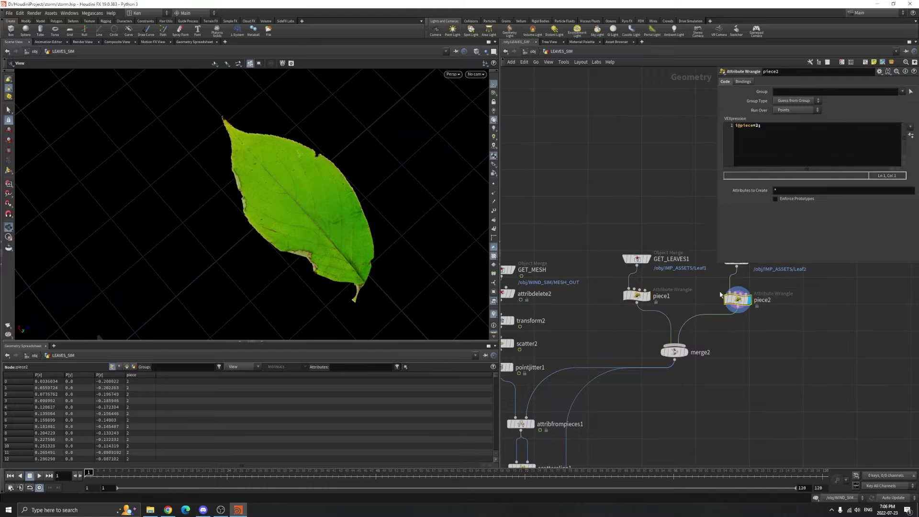
Step: Select the scatteralign1 node and review its scale, orientation and point attributes
middle_click_drag(626, 413, 696, 367)
left_click_drag(573, 419, 616, 429)
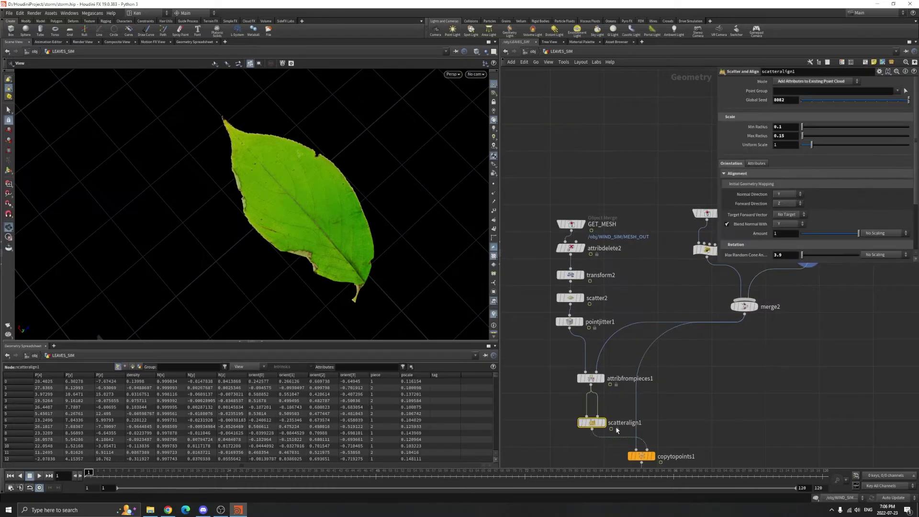
mouse_move(359, 197)
right_mouse_down("alt")
mouse_move(328, 202)
mouse_move(354, 200)
right_mouse_up("alt")
left_click_drag(354, 200, 378, 195)
Step: Select and display the GET_MESH object merge and frame its geometry in the viewport
middle_click_drag(627, 246, 627, 263)
scroll(628, 263, "down", 3)
scroll(624, 250, "up", 6)
left_click_drag(553, 215, 570, 250)
left_click(571, 253)
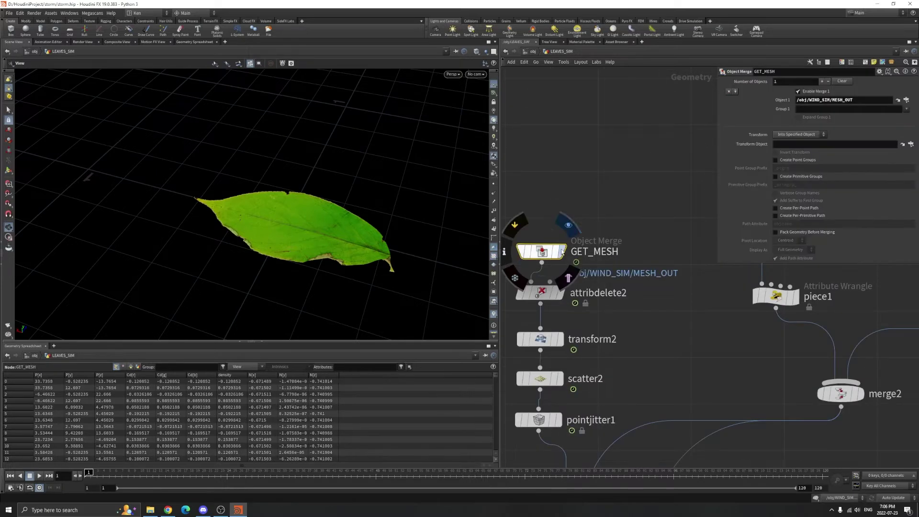
left_click(7, 228)
key("f")
Step: Examine the imported wind mesh from several angles and distances
left_click_drag(297, 194, 224, 165)
left_click_drag(275, 148, 389, 156)
left_click_drag(445, 137, 149, 152)
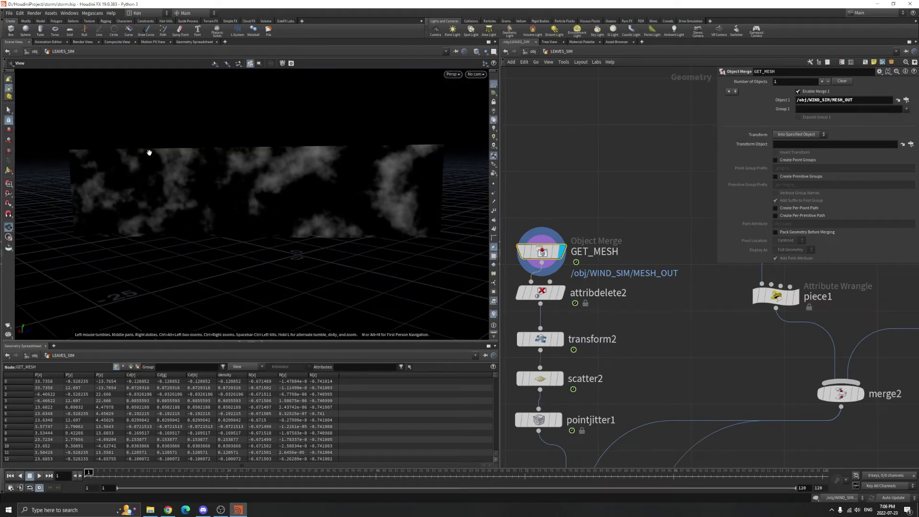
left_click_drag(365, 163, 335, 131)
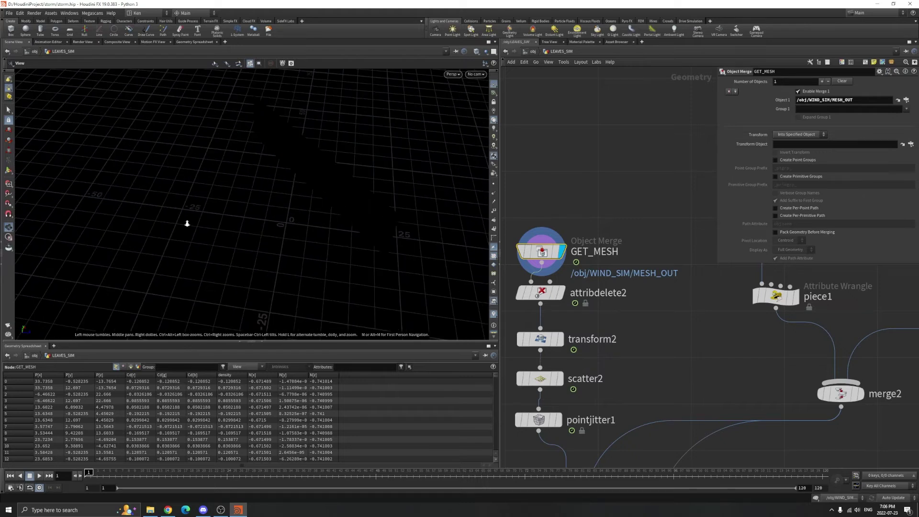
right_click_drag(187, 223, 304, 167)
left_click_drag(290, 184, 308, 125)
right_click_drag(277, 196, 468, 240)
Step: Display the attribdelete2 node and examine the wind mesh with its attributes stripped
middle_click_drag(617, 301, 628, 289)
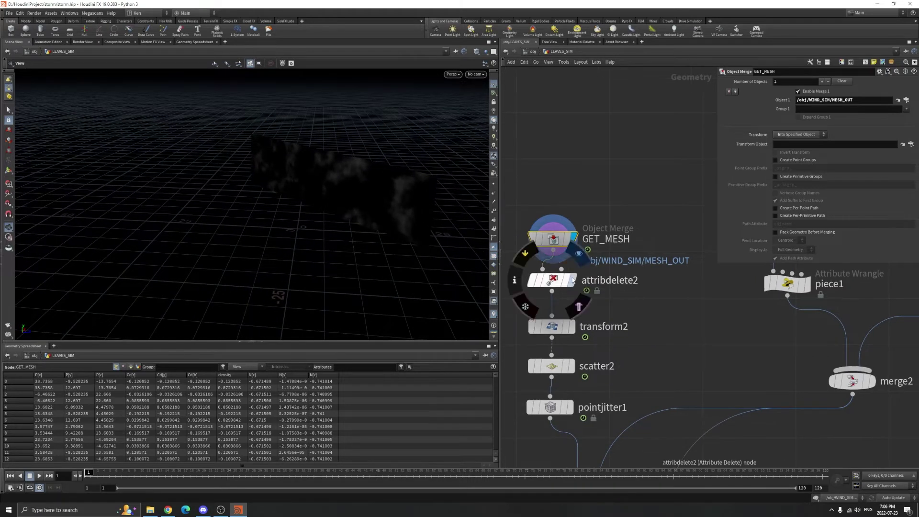
left_click(572, 280)
scroll(364, 184, "up", 3)
left_click_drag(337, 180, 330, 139)
Step: Display the transform2 node and view the transformed mesh
middle_click_drag(541, 248, 578, 203)
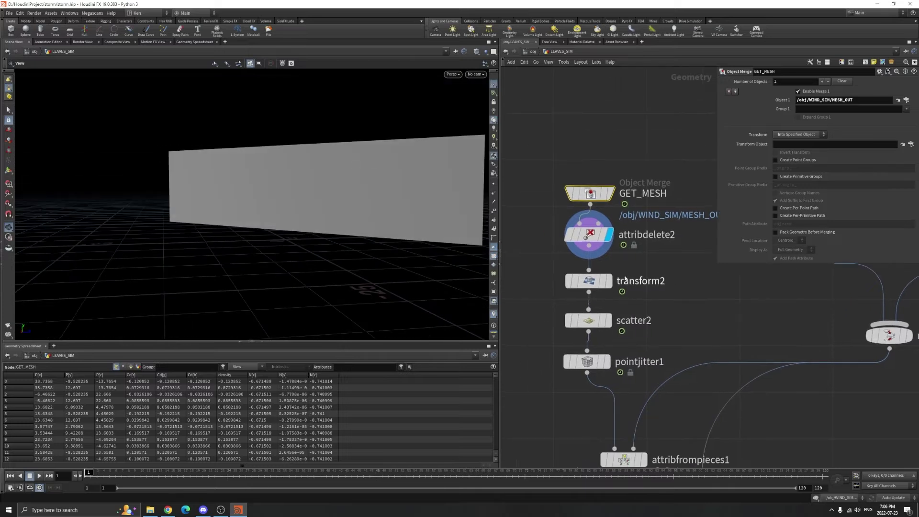
left_click(610, 281)
right_click_drag(333, 194, 391, 201)
Step: Select and display the scatter2 node to review its scatter settings and the points generated on the mesh
middle_click_drag(654, 318, 651, 296)
left_click(586, 298)
left_click(606, 297)
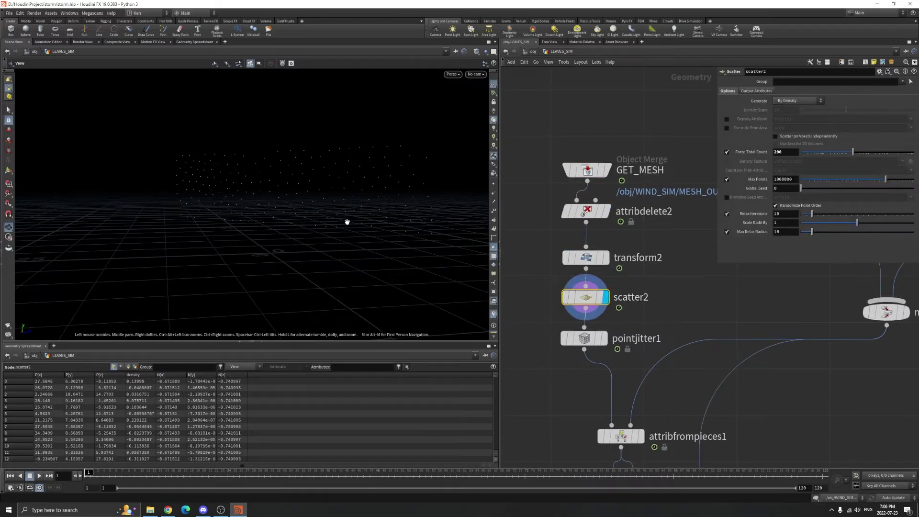
middle_click_drag(651, 358, 647, 340)
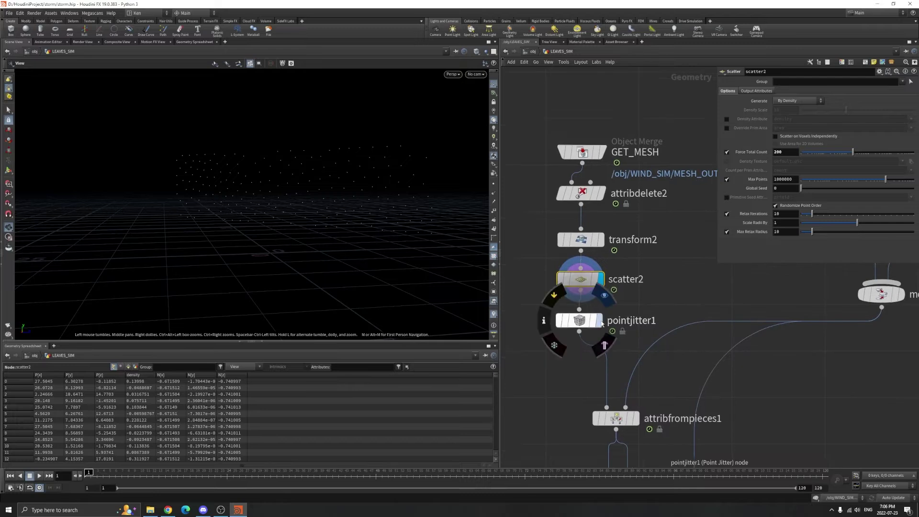
Step: Display pointjitter1 and compare its jittered points with the scatter2 points from several angles
left_click(599, 320)
left_click_drag(340, 165, 348, 200)
left_click_drag(523, 307, 610, 343)
left_click_drag(331, 168, 350, 147)
left_click(600, 279)
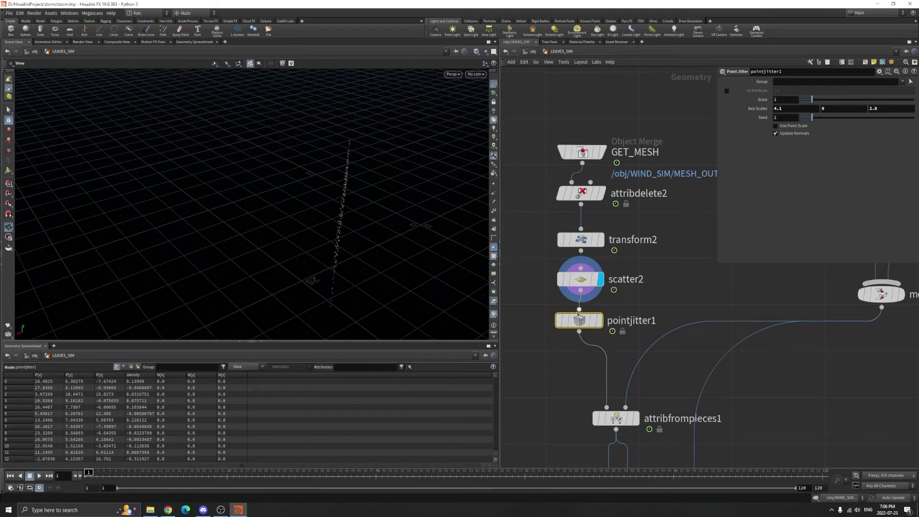
left_click(600, 320)
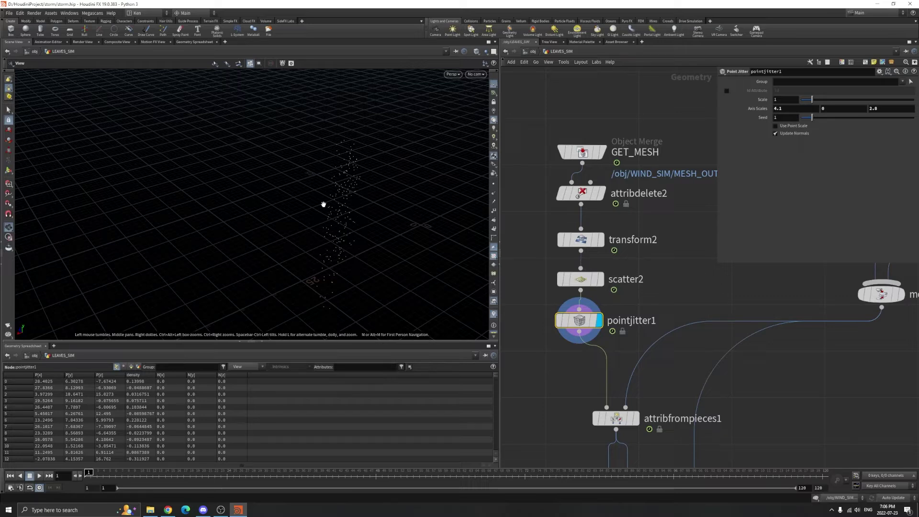
left_click_drag(300, 200, 314, 185)
Step: Review the piece attribute of attribfrompieces1 against the piece1 wrangle, and display attribfrompieces1
middle_click_drag(612, 363, 595, 291)
scroll(595, 291, "down", 4)
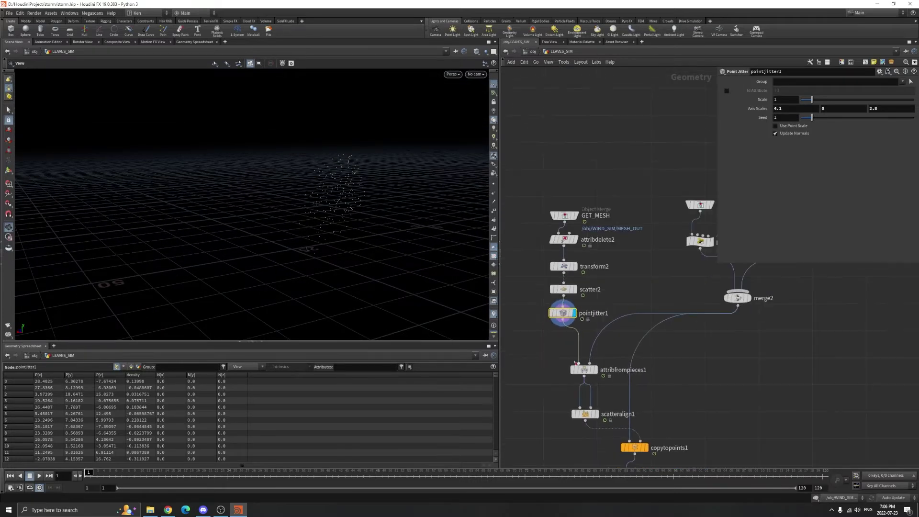
left_click(580, 371)
left_click_drag(557, 361, 625, 385)
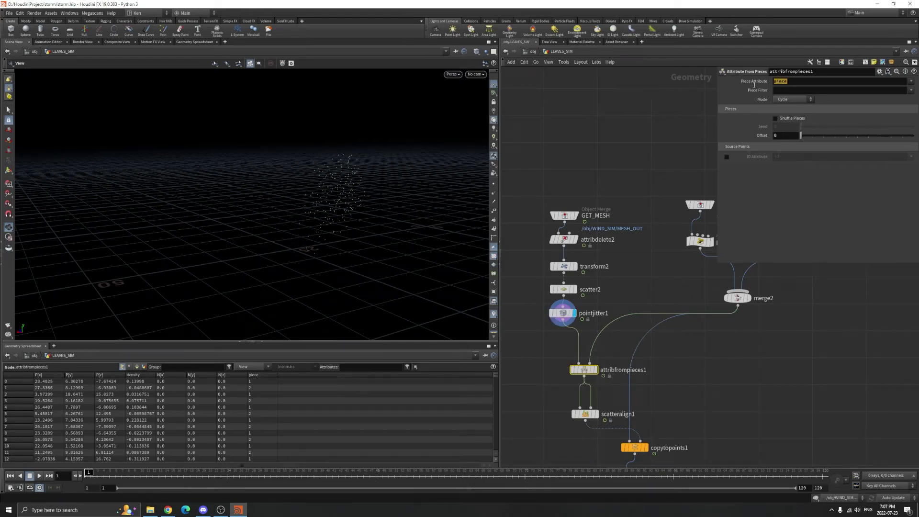
left_click_drag(792, 81, 742, 82)
middle_click_drag(726, 368, 689, 392)
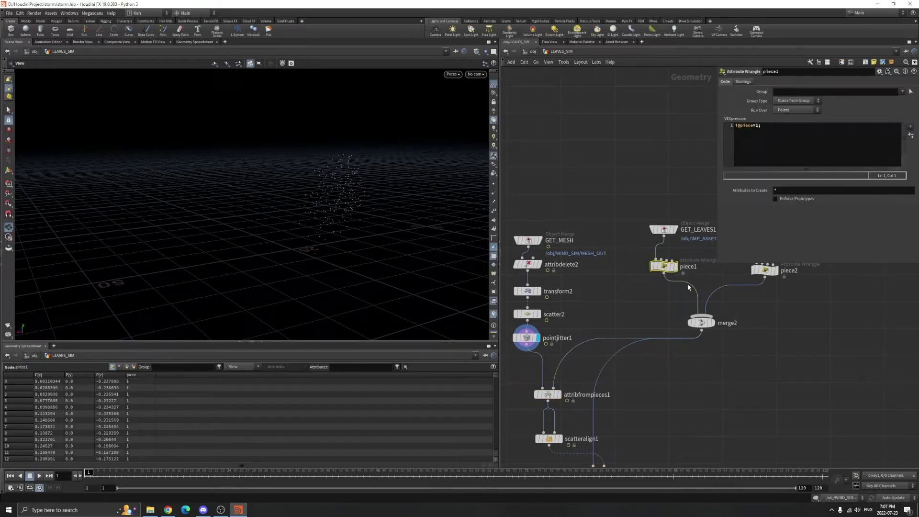
middle_click_drag(636, 265, 674, 183)
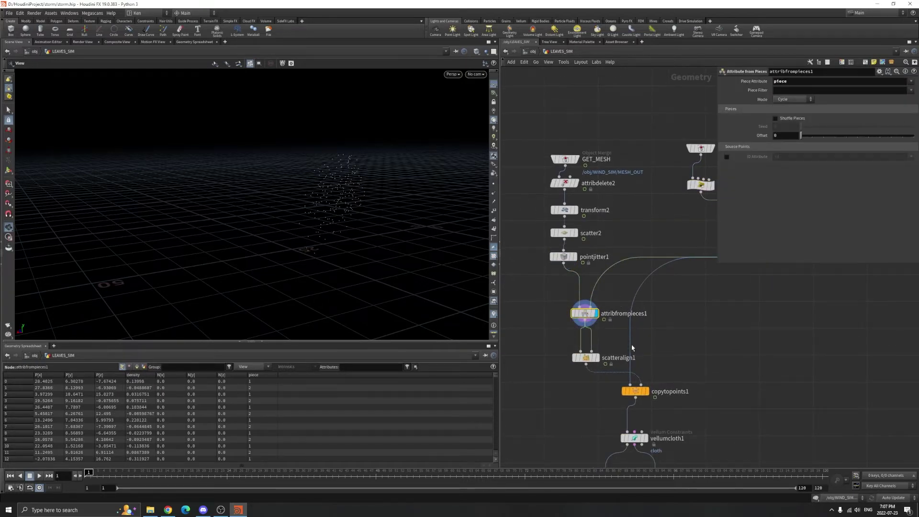
Step: Select and display copytopoints1 to review its piece attribute and examine the copied leaves up close
left_click_drag(543, 344, 598, 369)
middle_click_drag(697, 410, 692, 382)
left_click_drag(692, 382, 608, 340)
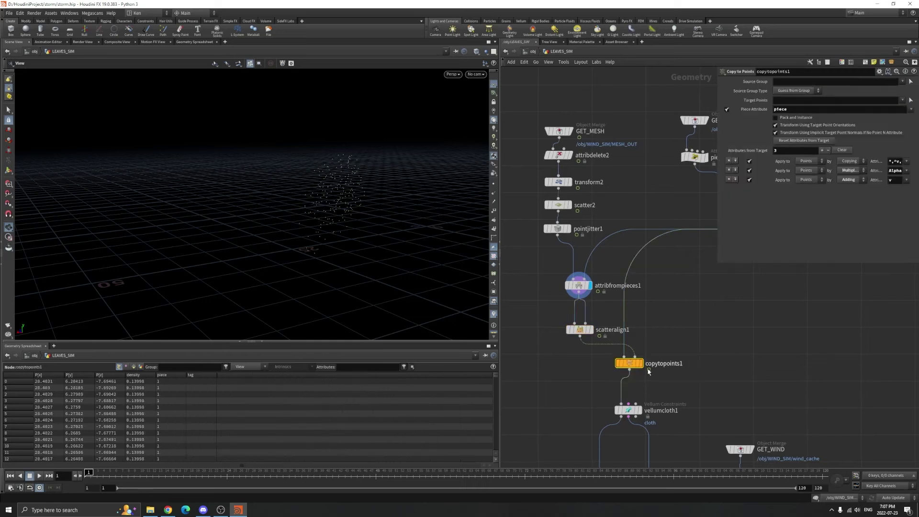
left_click(648, 367)
left_click(640, 364)
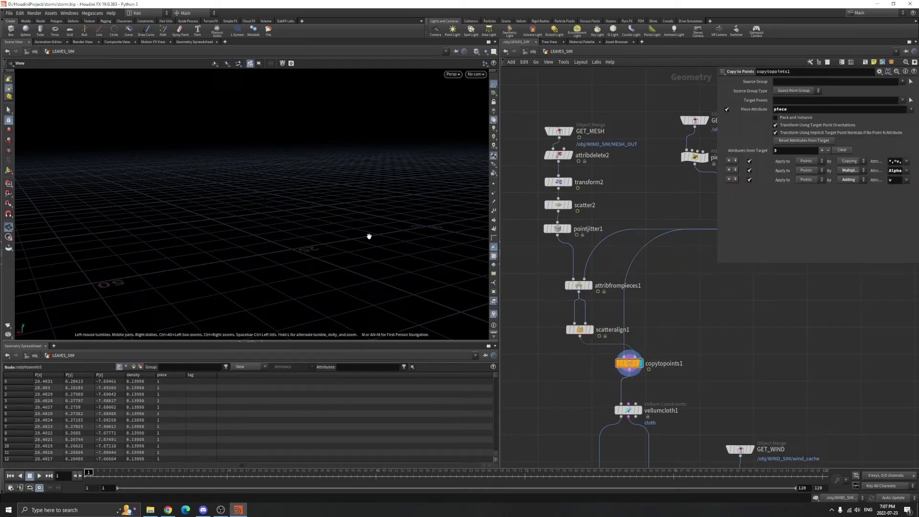
left_click_drag(369, 236, 315, 263)
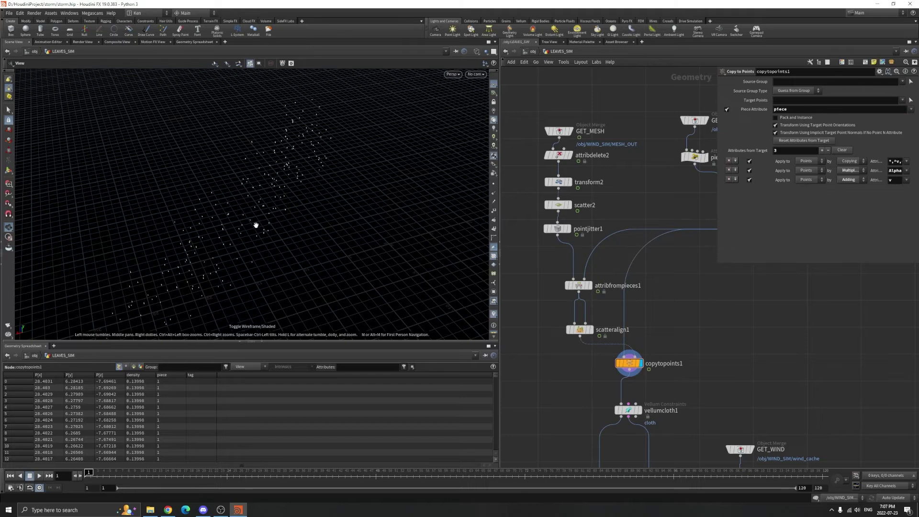
left_click_drag(256, 225, 210, 193)
right_click_drag(210, 193, 219, 211)
left_click_drag(222, 210, 286, 201)
Step: Review the mode options of scatteralign1, keeping Add Attributes to Existing Point Cloud
left_click(579, 329)
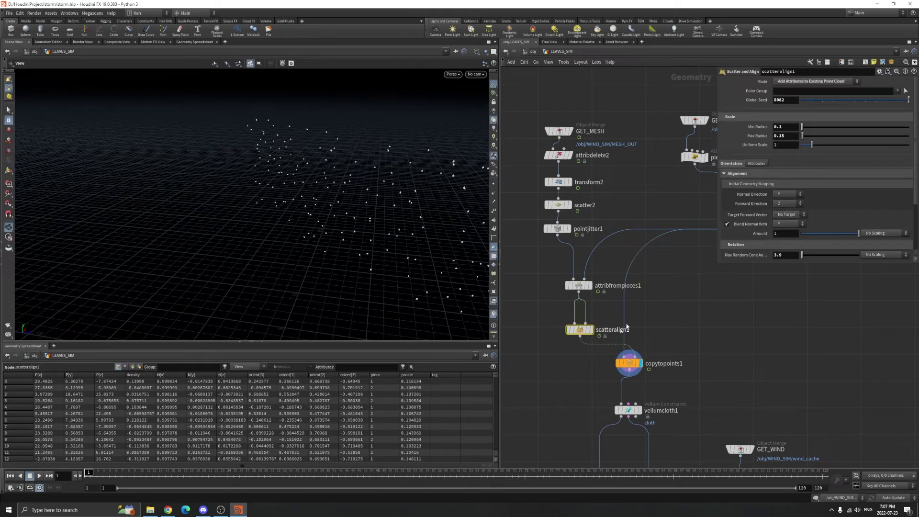
left_click(790, 82)
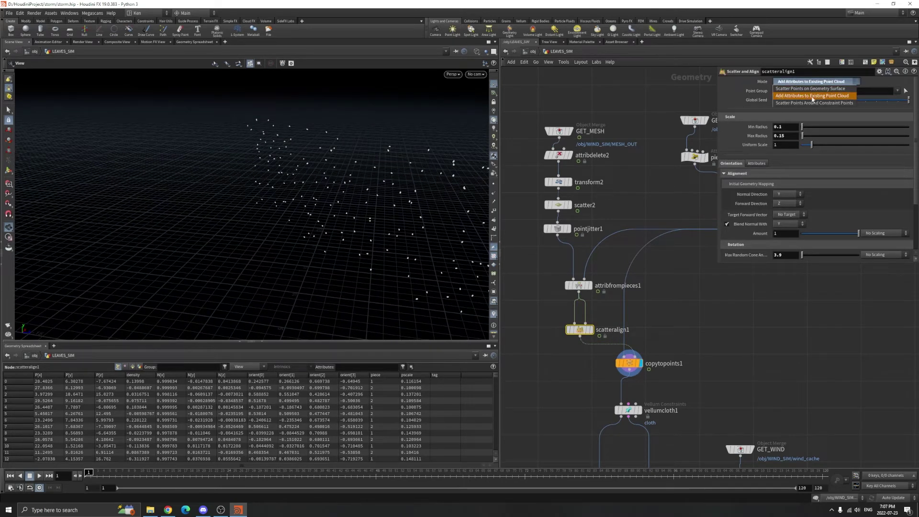
left_click(825, 96)
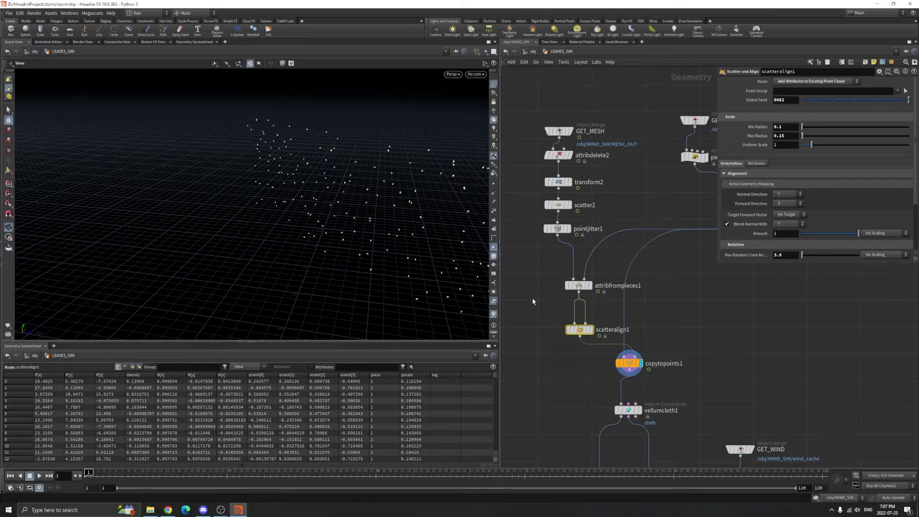
Step: Compare the attribfrompieces1 and scatteralign1 outputs with point markers temporarily shown in the viewport
left_click(590, 285)
left_click_drag(407, 239, 289, 222)
left_click_drag(407, 212, 306, 206)
left_click(493, 184)
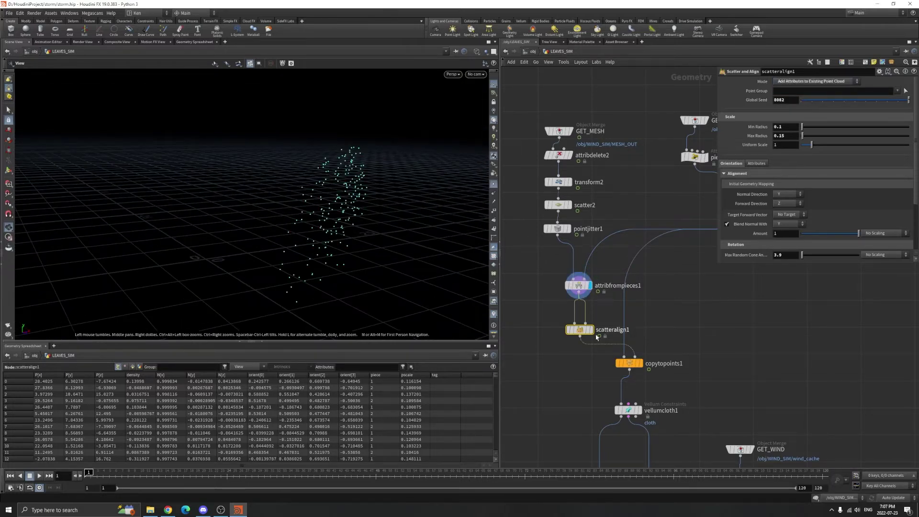
left_click(592, 329)
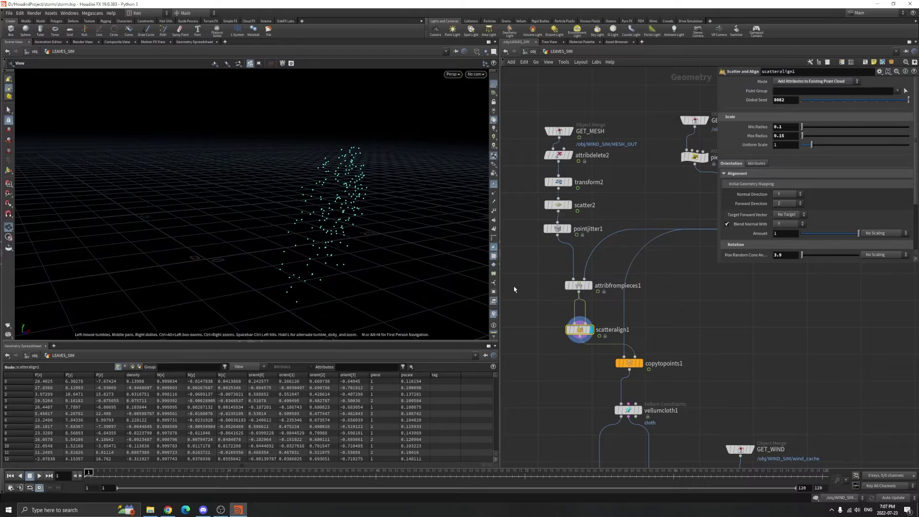
left_click(493, 185)
right_click_drag(479, 192, 479, 262)
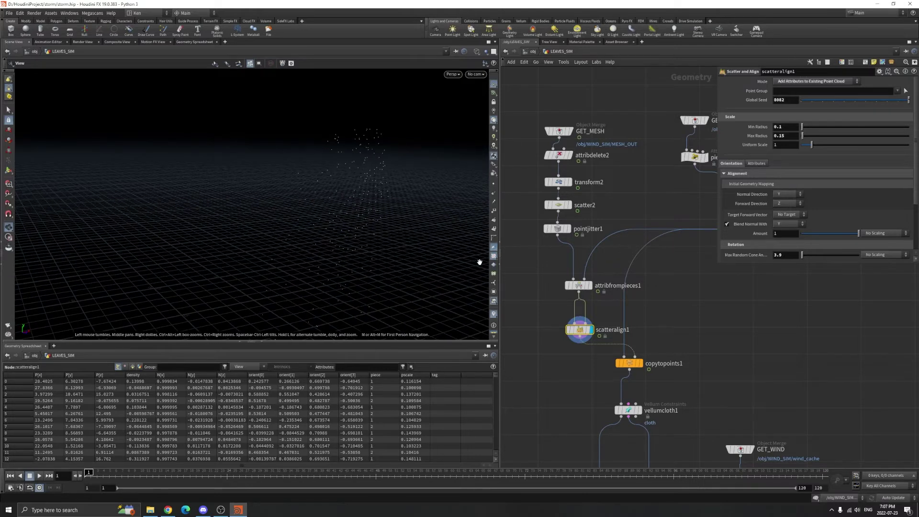
Step: Display the copytopoints1 leaves and set scatteralign1's minimum rotation angle around the normal to 118
left_click(641, 364)
left_click_drag(220, 213, 282, 219)
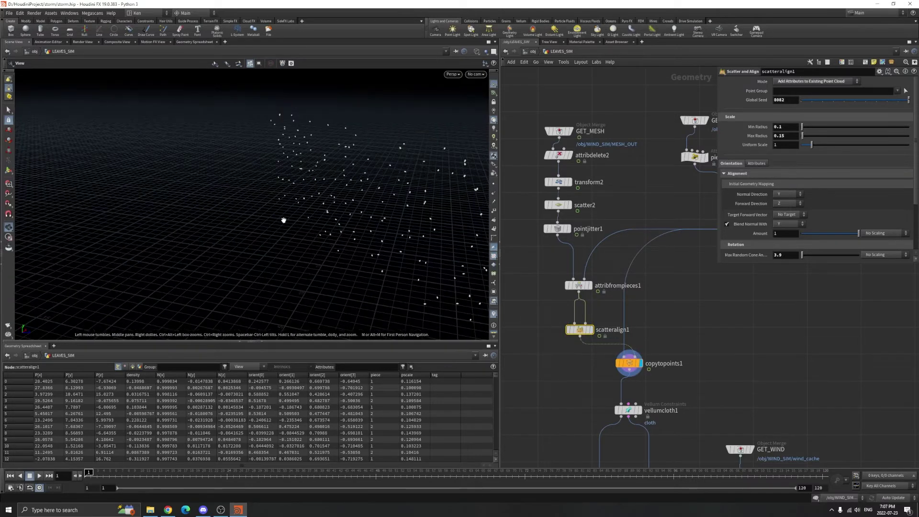
scroll(796, 219, "down", 3)
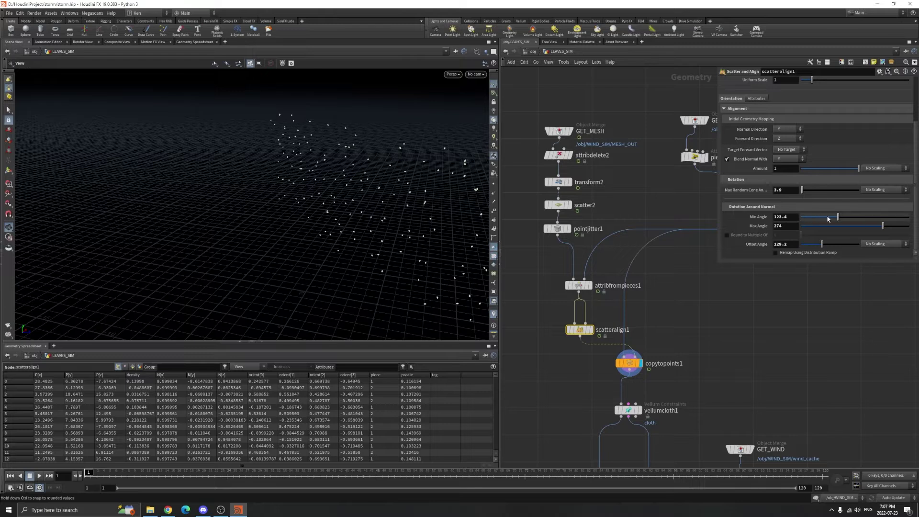
mouse_move(838, 219)
left_mouse_down()
mouse_move(816, 219)
mouse_move(861, 218)
mouse_move(814, 219)
mouse_move(835, 219)
left_mouse_up()
right_click_drag(397, 153, 309, 225)
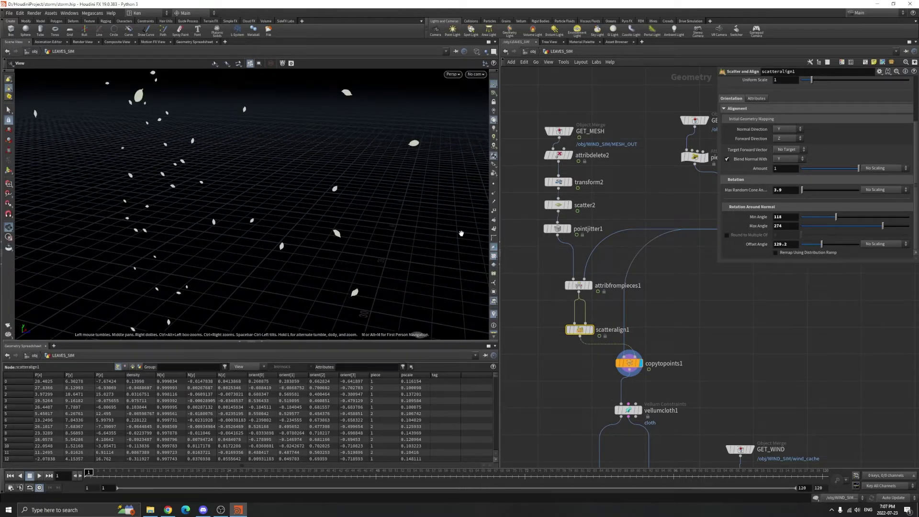
Step: Try a larger minimum rotation angle and a maximum random cone angle of 0 on scatteralign1, undoing each change
left_click_drag(835, 219, 880, 226)
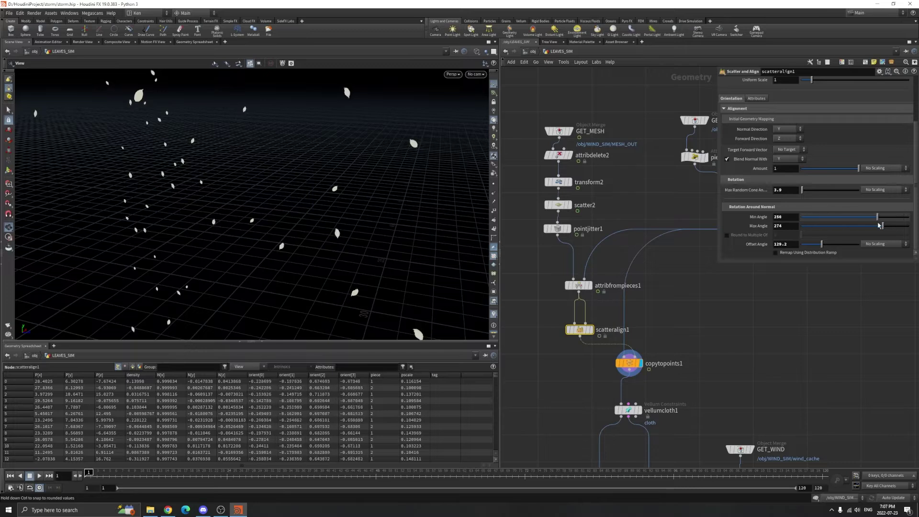
key("ctrl+z")
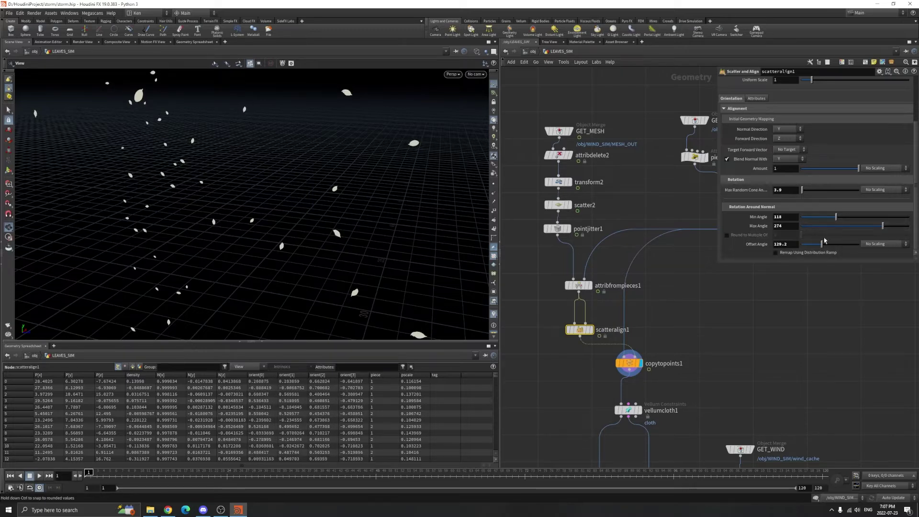
mouse_move(882, 226)
left_mouse_down()
mouse_move(855, 228)
mouse_move(883, 231)
left_mouse_up()
left_click_drag(805, 191, 758, 197)
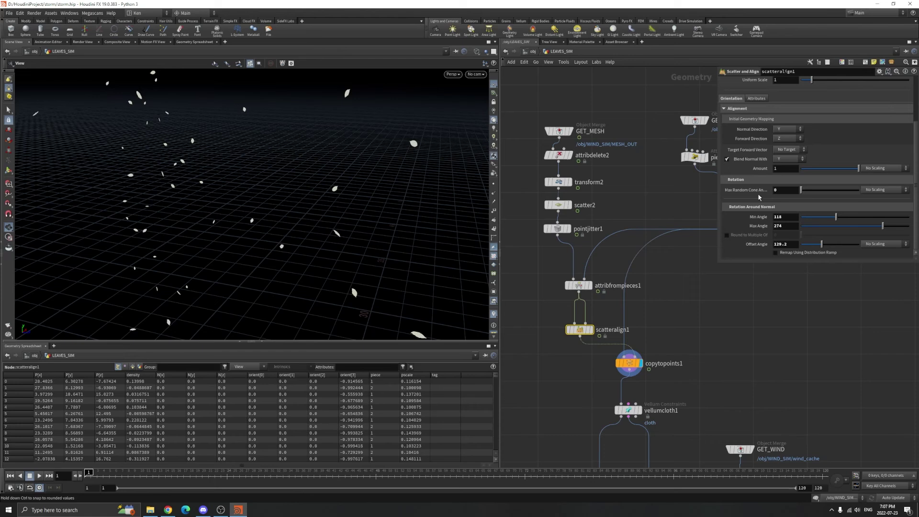
key("ctrl+z")
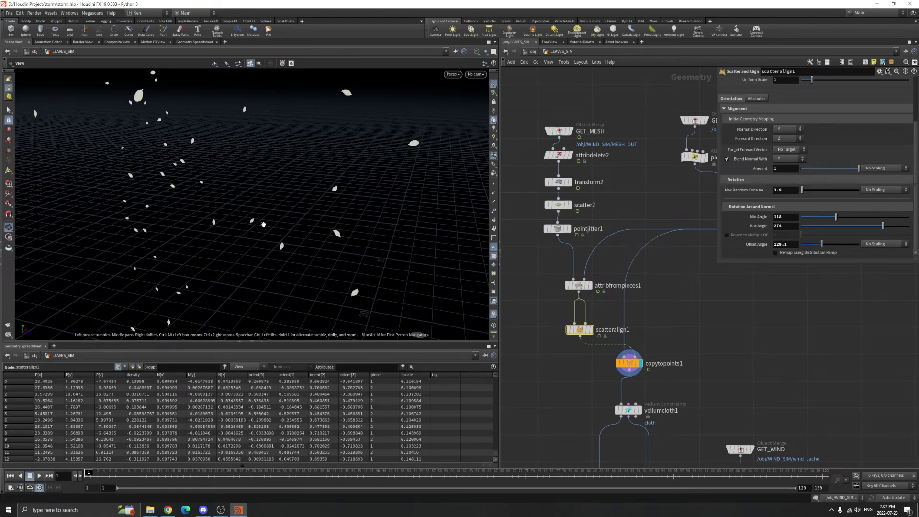
Step: Select copytopoints1, leave the LEAVES_SIM network and open PLANTS_SIM from the object level
scroll(263, 224, "down", 6)
middle_click_drag(729, 385, 696, 329)
left_click(594, 308)
left_click(532, 52)
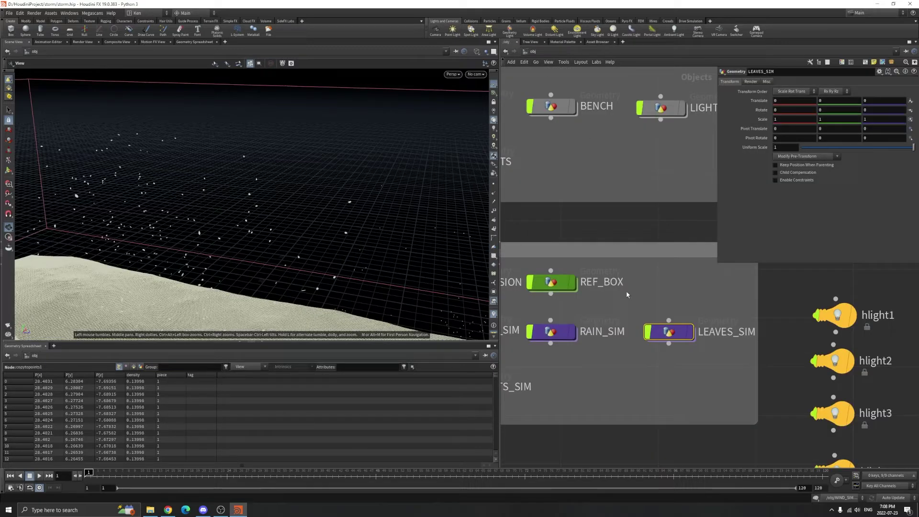
scroll(626, 300, "down", 4)
middle_click_drag(574, 312, 611, 305)
scroll(566, 341, "up", 2)
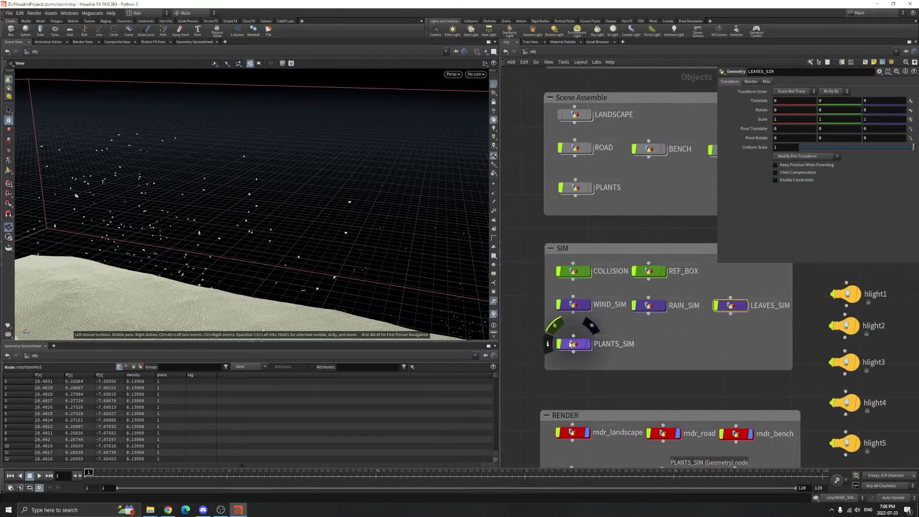
double_click(570, 345)
Step: Review the scatteralign1, attribrandomize1 and attribfrompieces1 settings in the PLANTS_SIM network
scroll(628, 322, "up", 4)
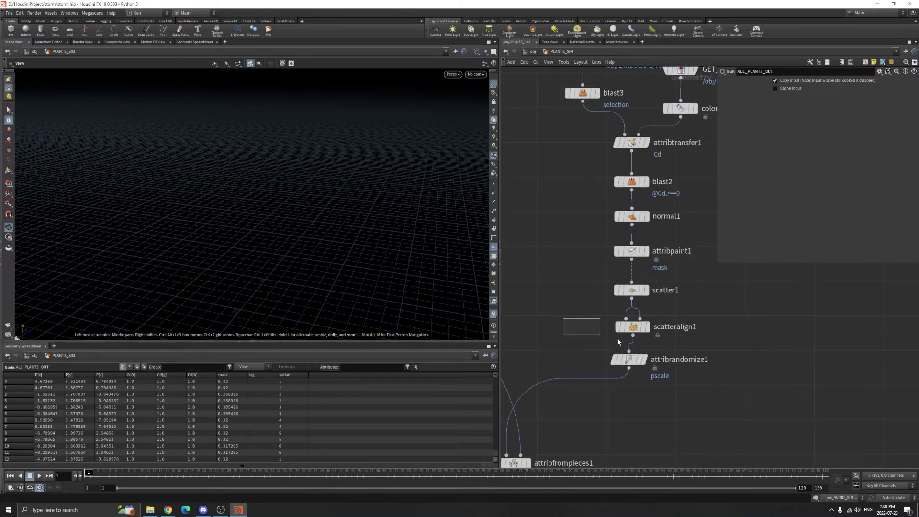
left_click(633, 327)
left_click(628, 359)
middle_click_drag(573, 364, 664, 355)
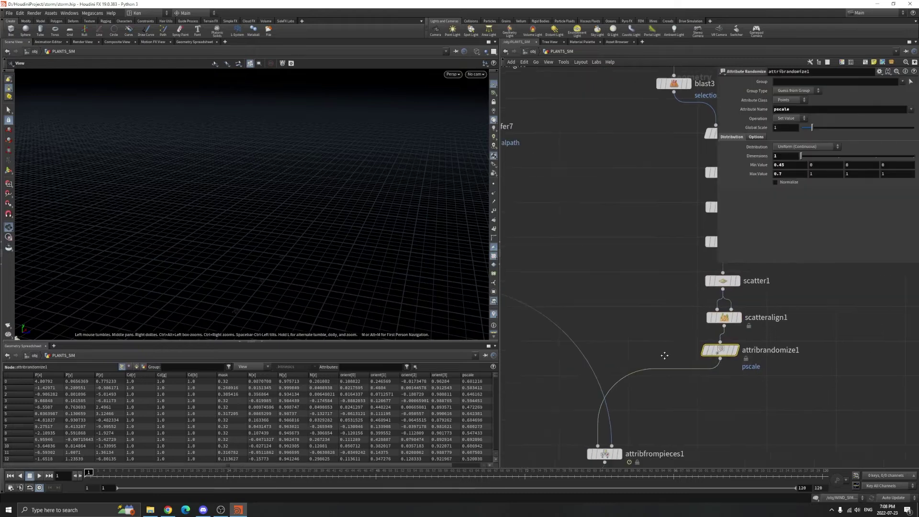
scroll(665, 355, "down", 3)
left_click(632, 410)
scroll(607, 365, "down", 5)
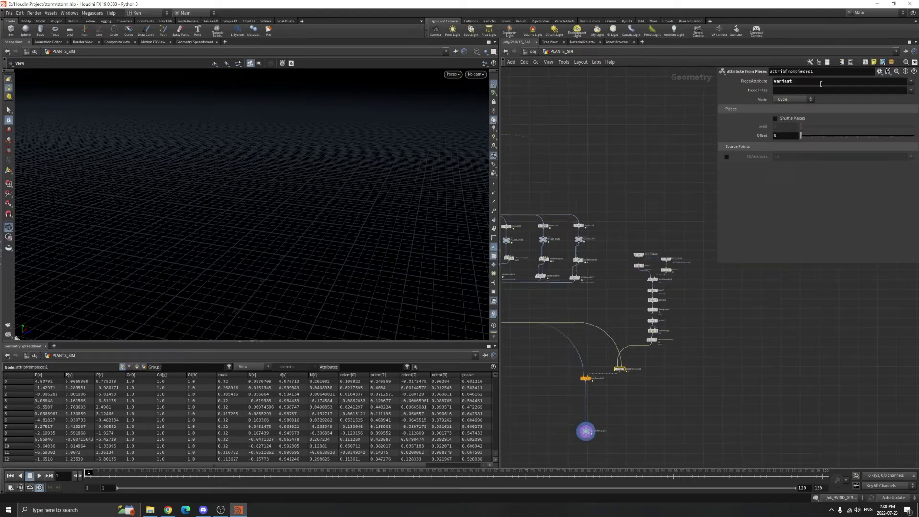
Step: Return to the LEAVES_SIM network and select vellumcloth1 to review its cloth constraint settings
key("u")
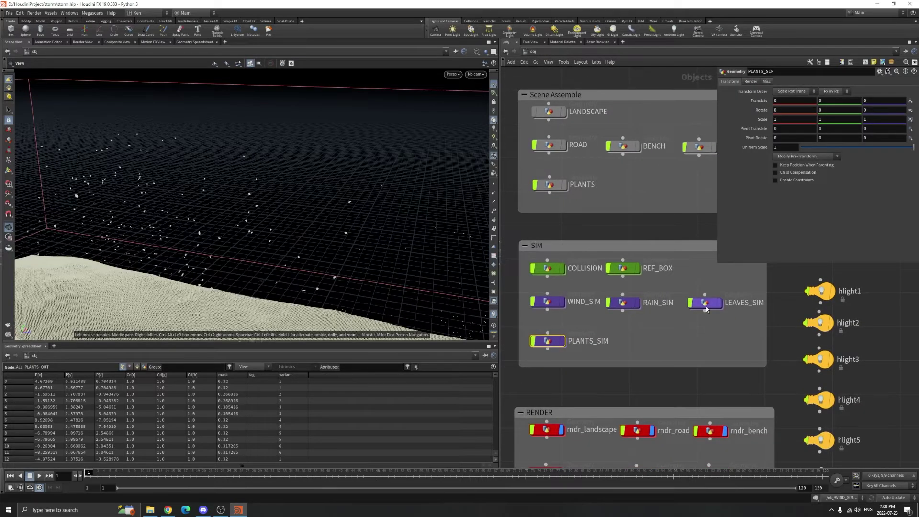
double_click(702, 308)
middle_click_drag(693, 342, 703, 306)
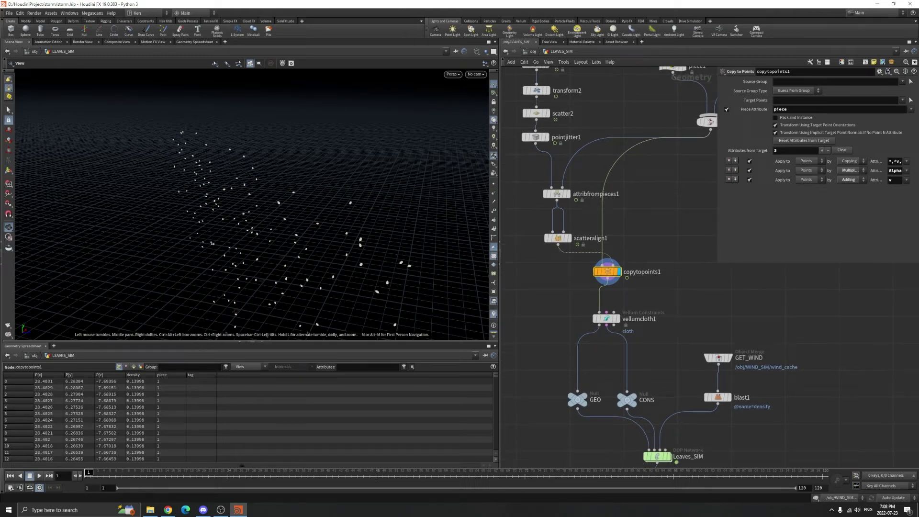
scroll(636, 325, "up", 2)
left_click(594, 316)
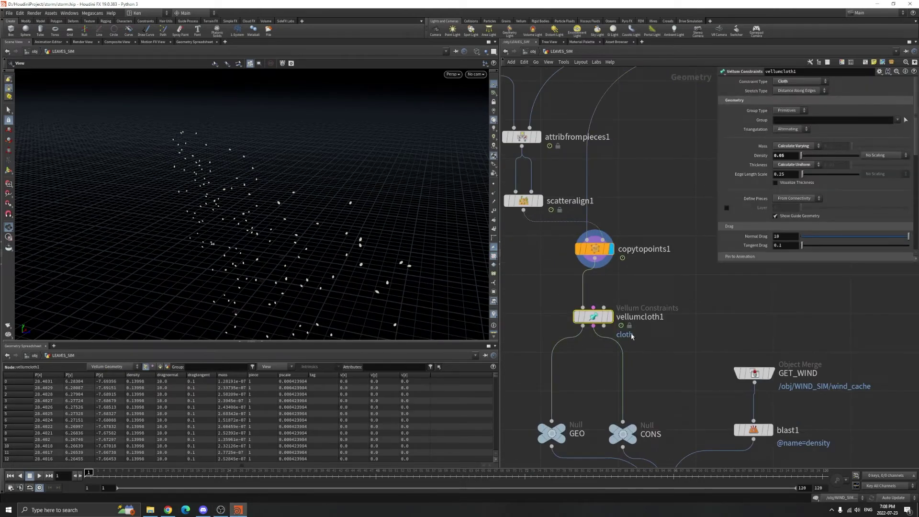
Step: Examine one leaf's triangulated mesh up close and display vellumcloth1 to view its cloth constraints
scroll(265, 215, "up", 5)
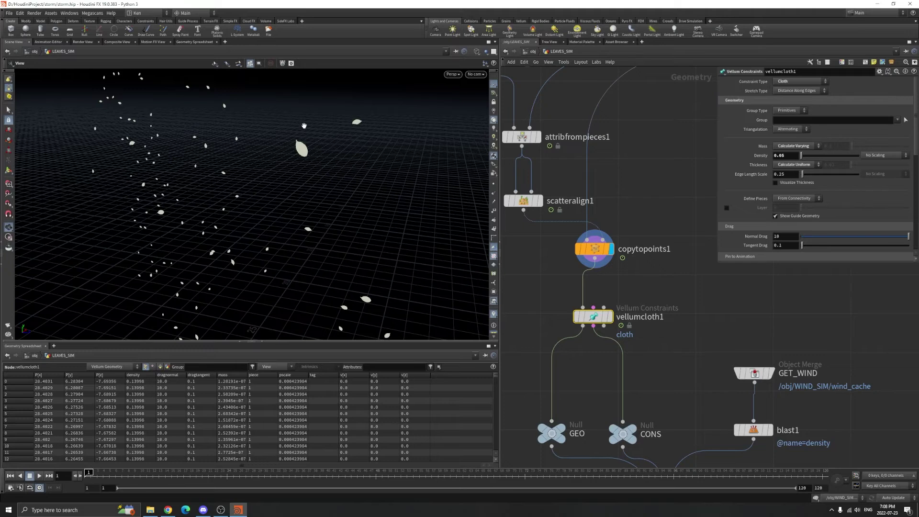
scroll(303, 126, "up", 3)
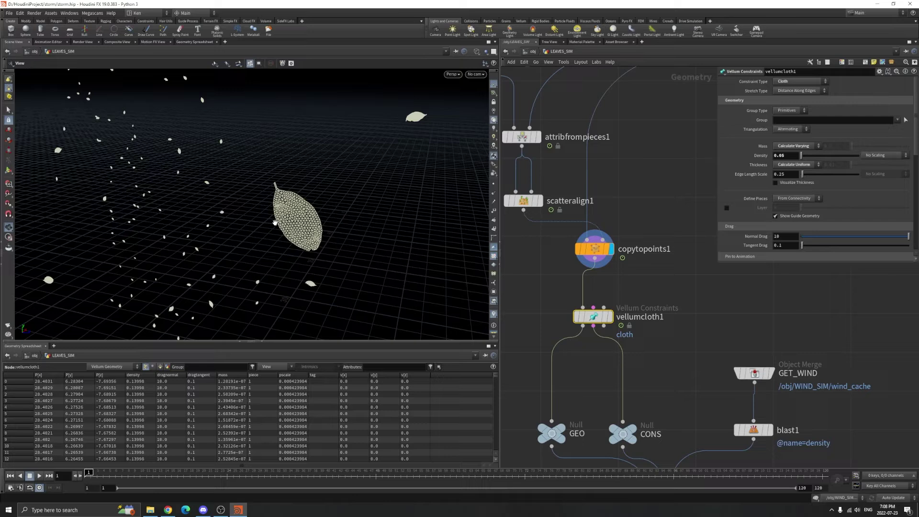
scroll(278, 216, "up", 5)
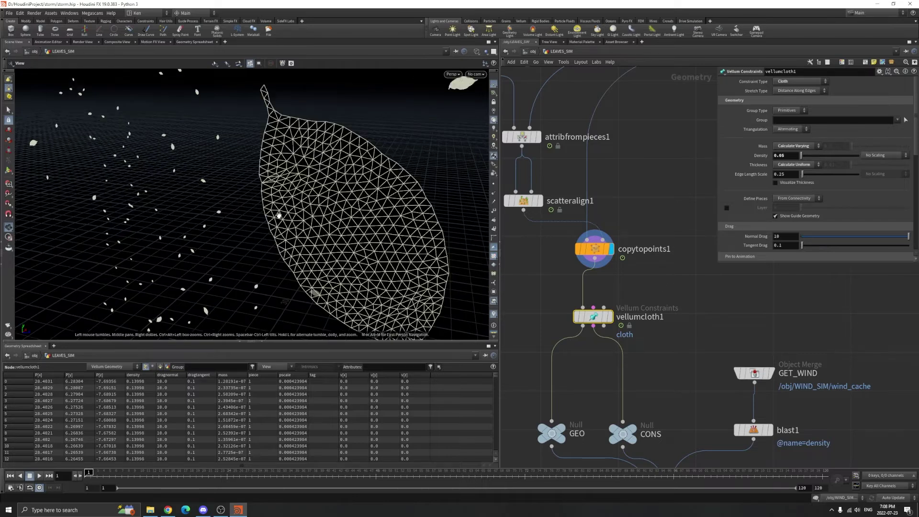
mouse_move(545, 300)
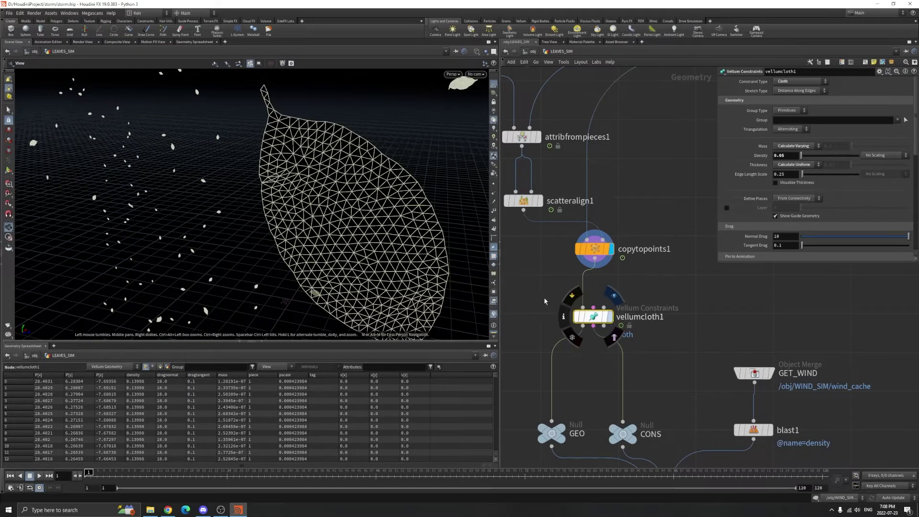
key("r")
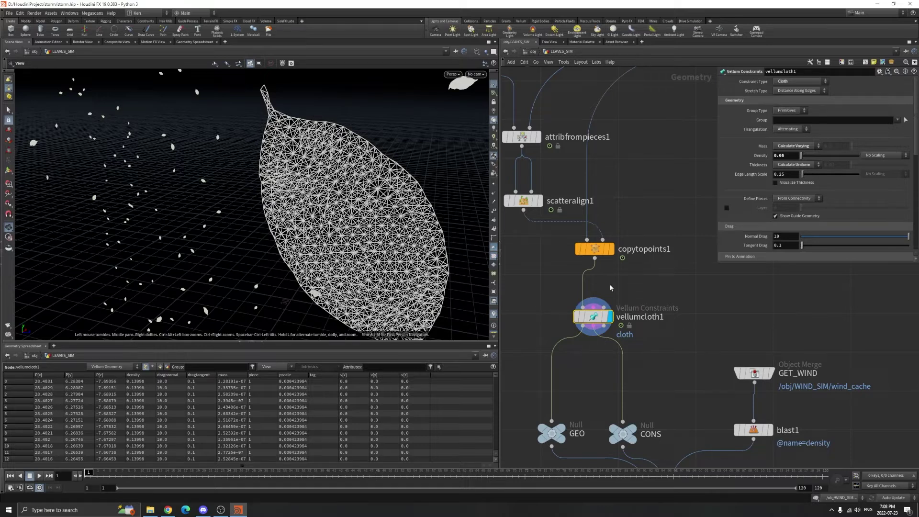
Step: Review vellumcloth1's constraint type, density, drag and its stretch and bend stiffness settings
left_click(797, 81)
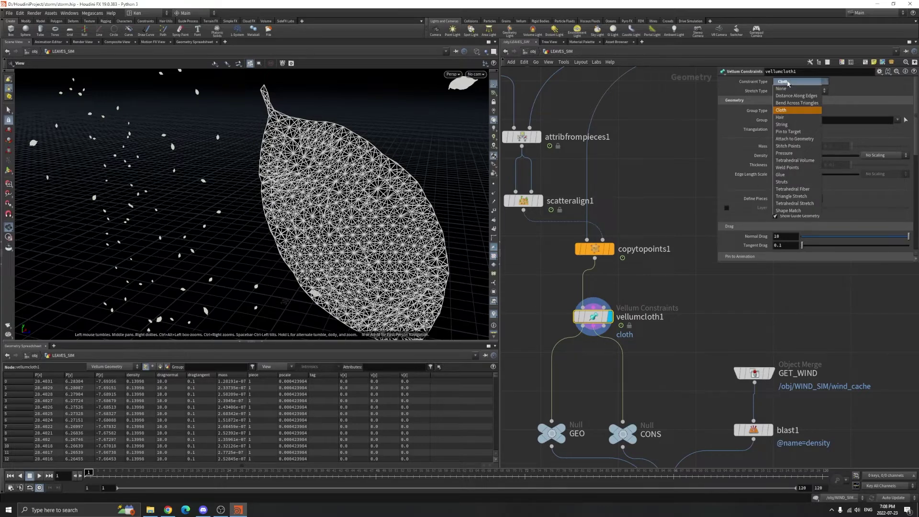
left_click(788, 83)
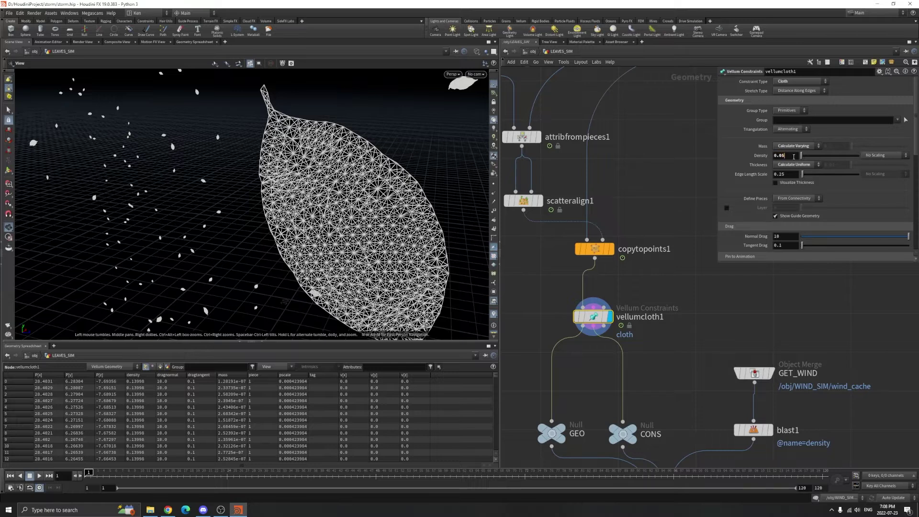
scroll(771, 158, "down", 5)
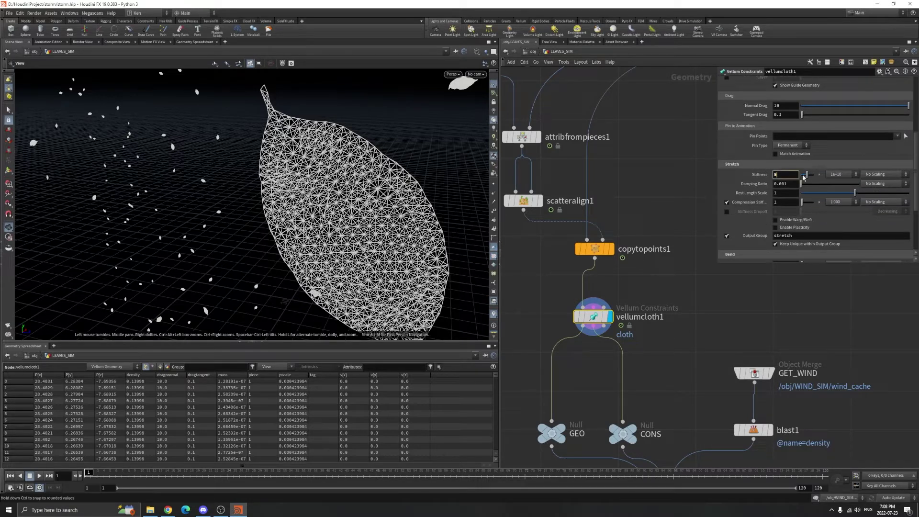
scroll(745, 193, "down", 3)
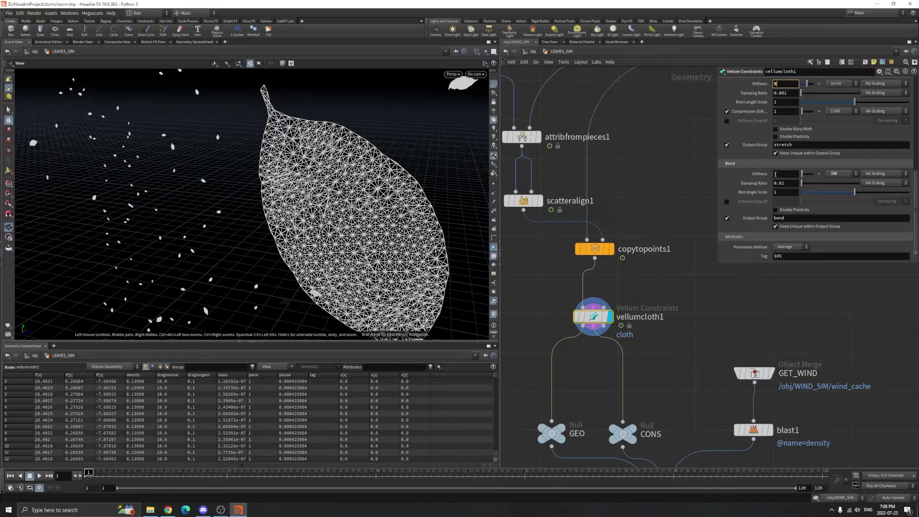
left_click(769, 174)
left_click(733, 274)
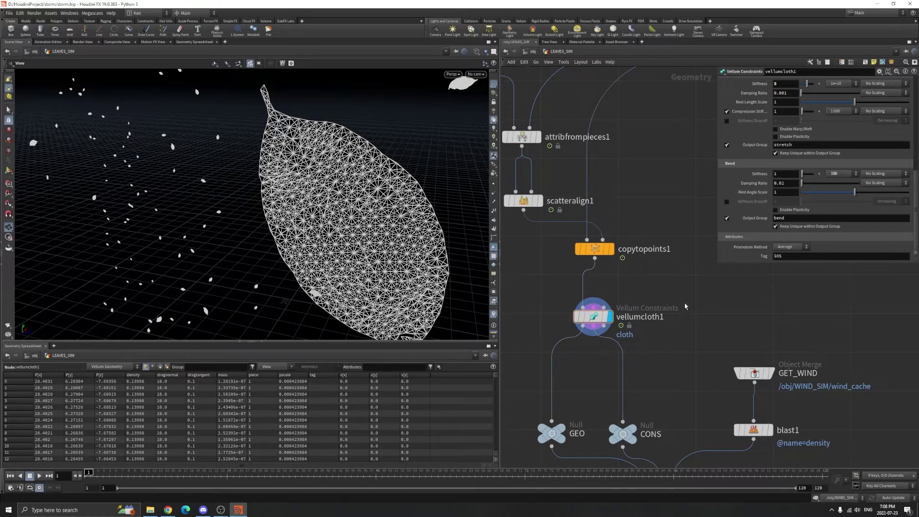
Step: Examine the whole cloud of scattered leaves from several angles and locate the GET_WIND branch in the network
scroll(684, 304, "down", 3)
right_click_drag(365, 170, 219, 199)
left_click_drag(219, 199, 297, 181)
right_click_drag(297, 182, 267, 209)
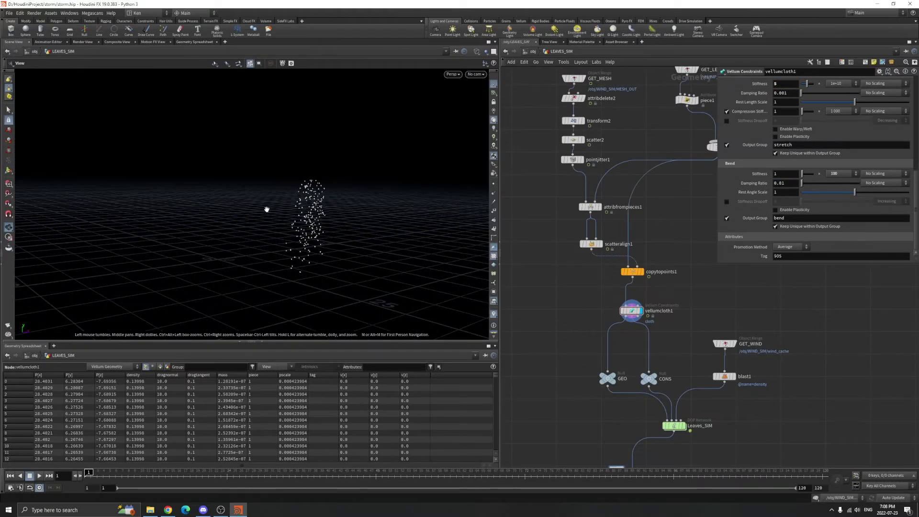
left_click_drag(317, 208, 316, 227)
middle_click_drag(690, 319, 657, 303)
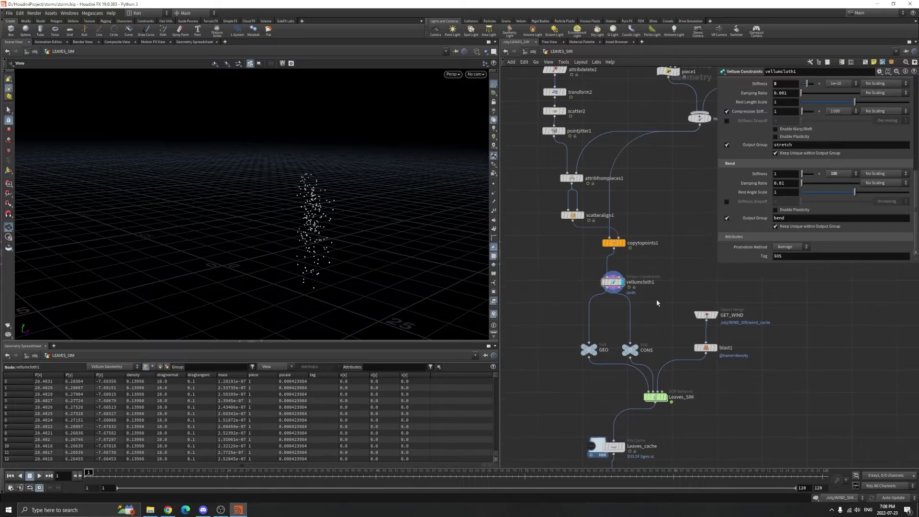
left_click_drag(263, 199, 306, 189)
scroll(699, 311, "up", 2)
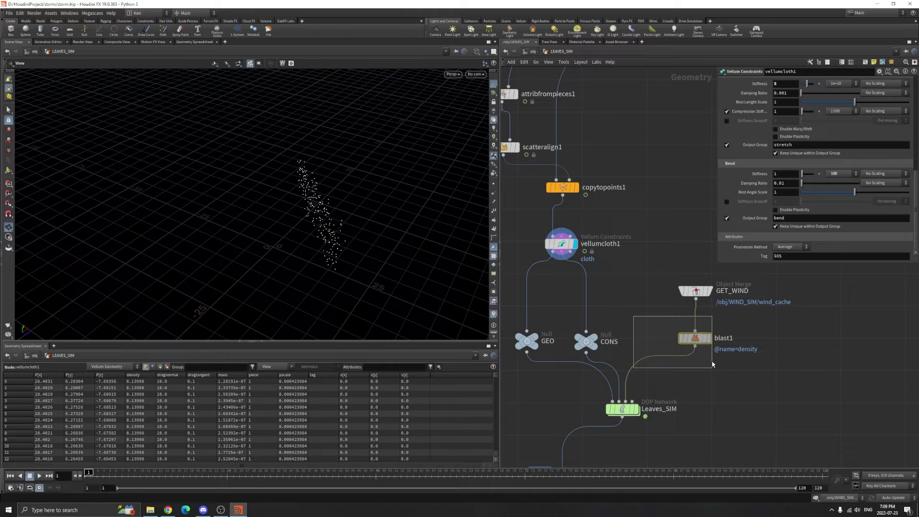
Step: Display GET_WIND in shaded mode and go to frame 25 to view the cached wind volume
left_click(696, 291)
double_click(718, 291)
left_click(710, 291)
scroll(345, 233, "down", 3)
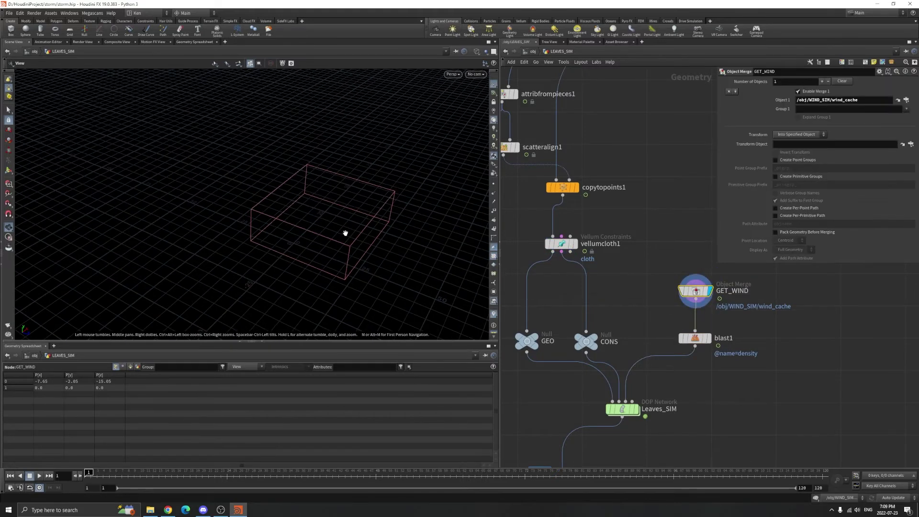
key("w")
scroll(339, 231, "up", 4)
mouse_move(338, 230)
left_mouse_down()
mouse_move(298, 275)
mouse_move(318, 238)
mouse_move(295, 224)
mouse_move(321, 228)
left_mouse_up()
left_click(232, 478)
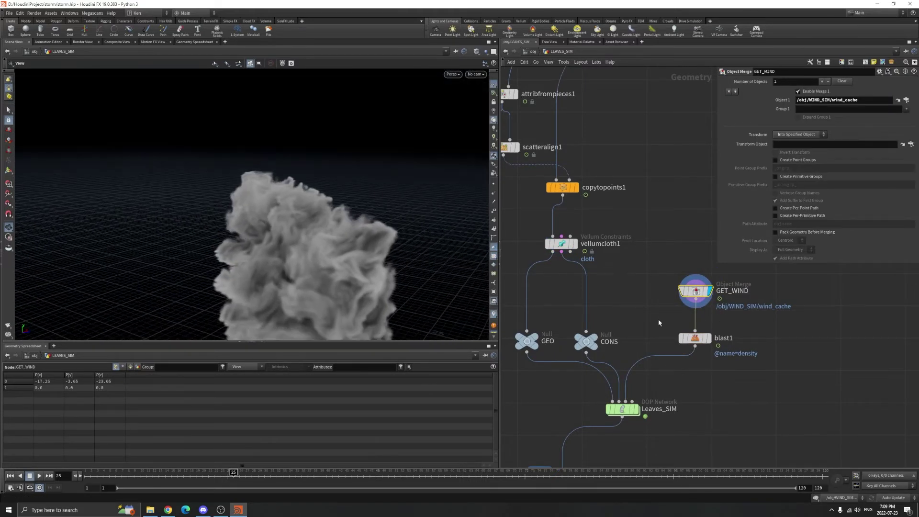
Step: Display blast1 and inspect its node information for the volume left after removing density
left_click(695, 338)
left_click(709, 338)
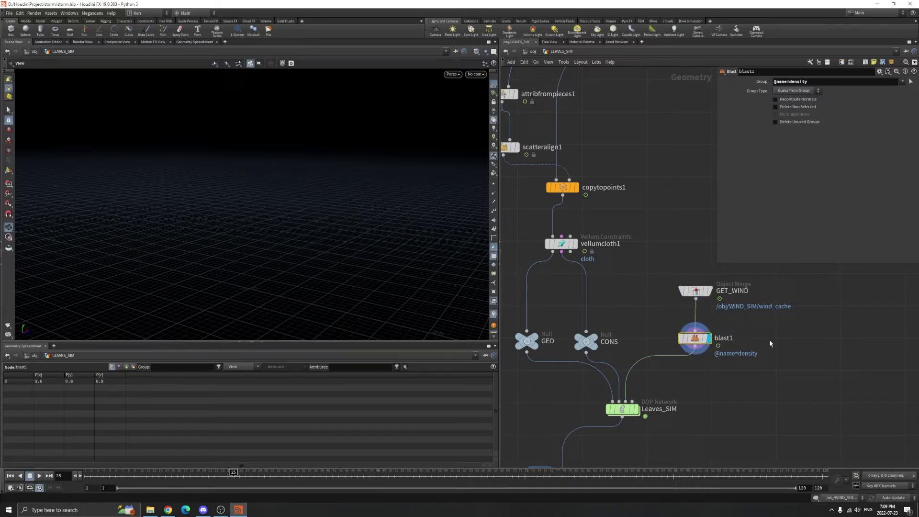
middle_click_drag(666, 311, 667, 289)
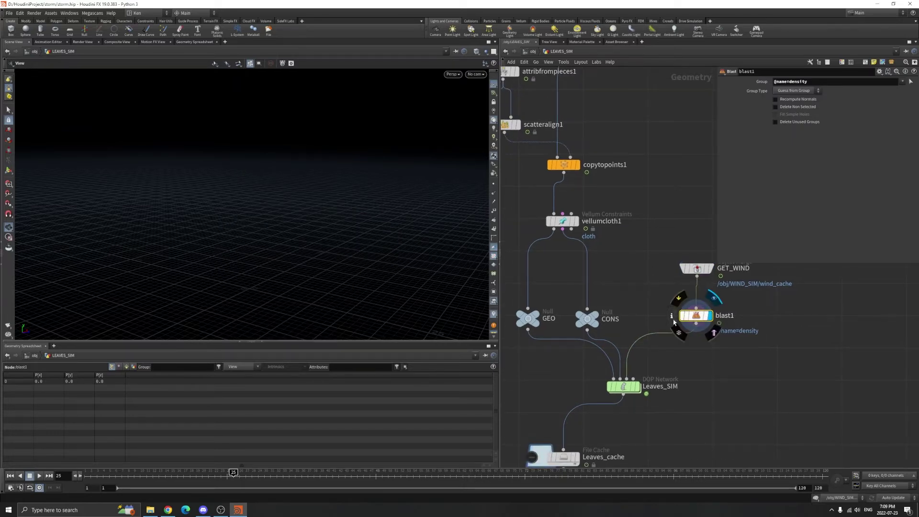
left_click(671, 315)
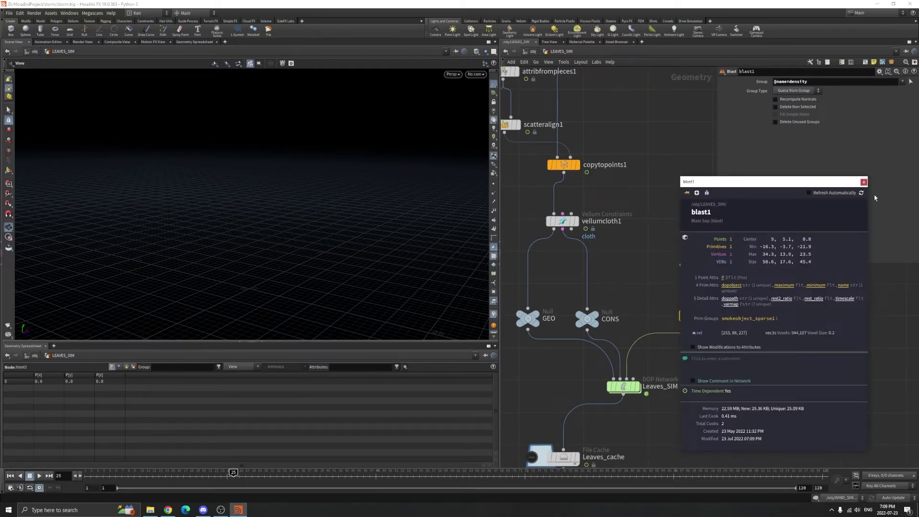
left_click(864, 182)
Step: Display vellumcloth1 again and examine how its outputs feed the GEO and CONS nulls
scroll(593, 236, "up", 5)
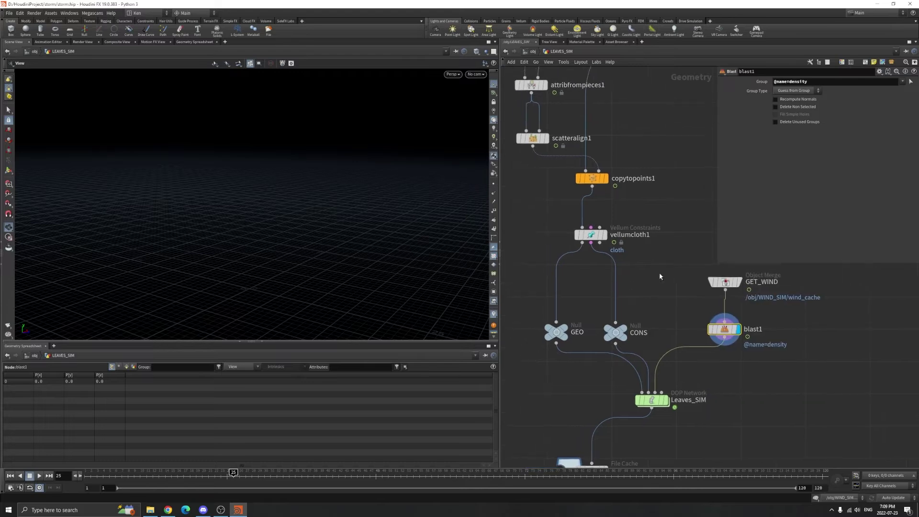
left_click(609, 245)
left_click(610, 243)
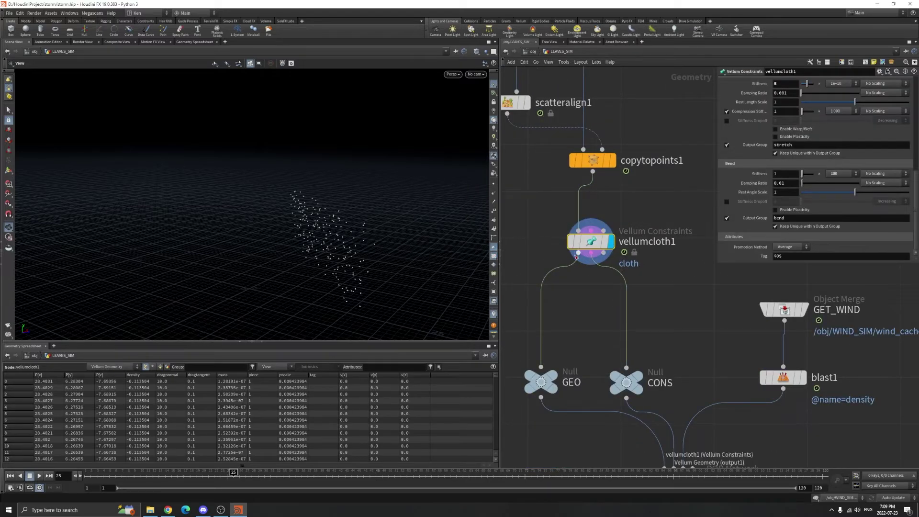
scroll(604, 281, "up", 2)
middle_click_drag(604, 280, 624, 254)
Step: Display the GEO null and the CONS null in turn to compare the leaf geometry with its constraints
left_click(564, 374)
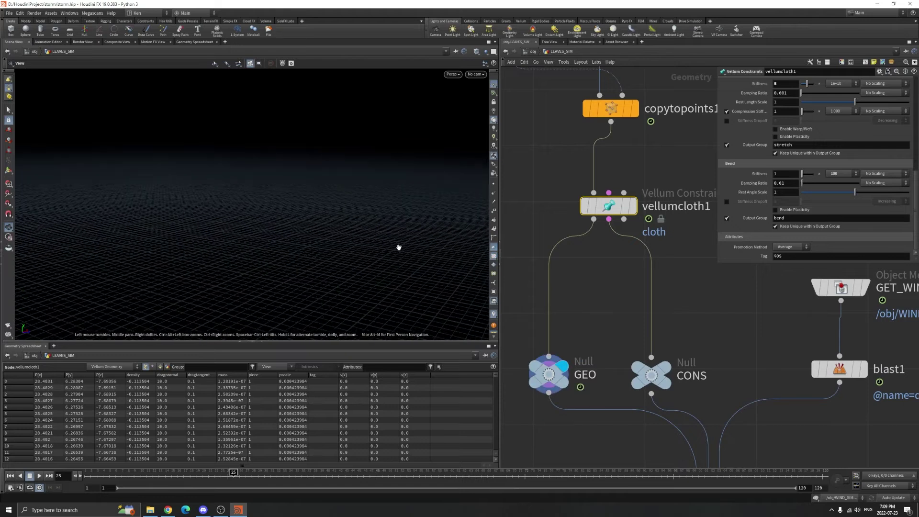
key("f")
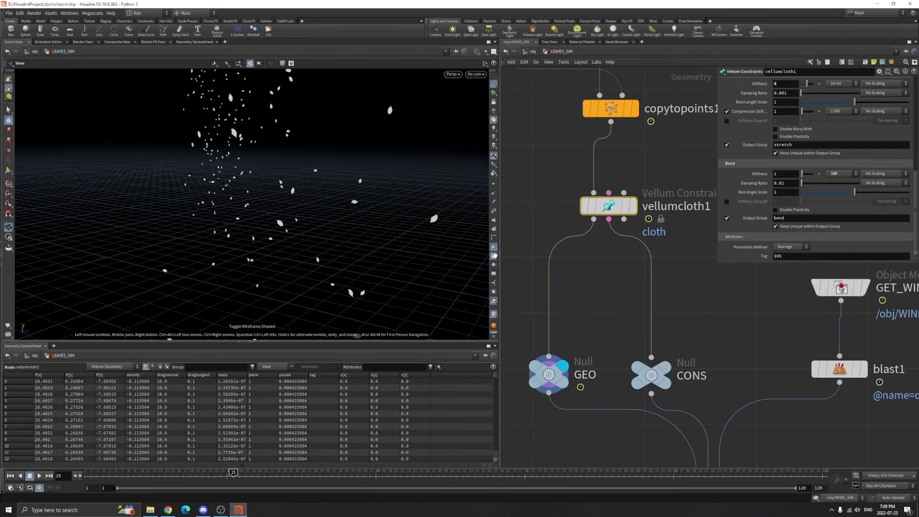
left_click(663, 372)
mouse_move(368, 202)
left_mouse_down("alt")
mouse_move(356, 202)
mouse_move(371, 207)
left_mouse_up("alt")
scroll(679, 373, "down", 2)
middle_click_drag(679, 374, 616, 282)
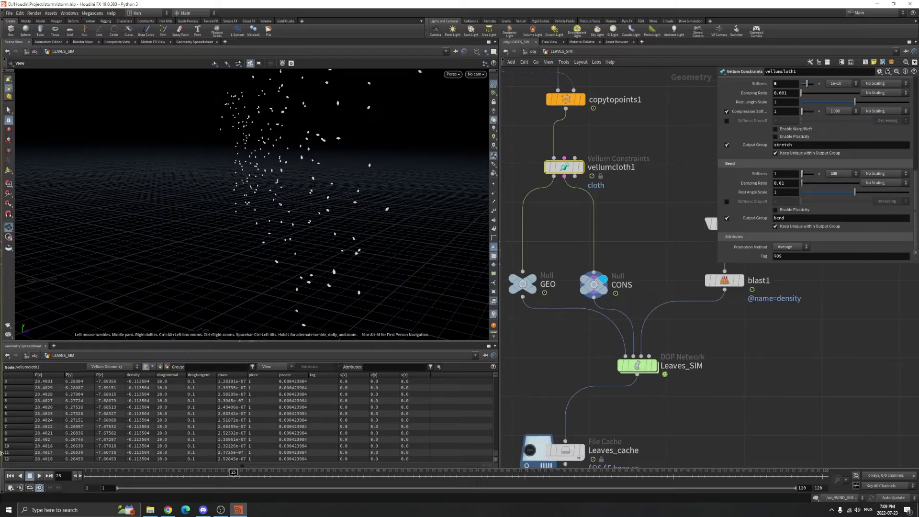
Step: Return to frame 1 and display the Leaves_SIM DOP network
left_click(11, 475)
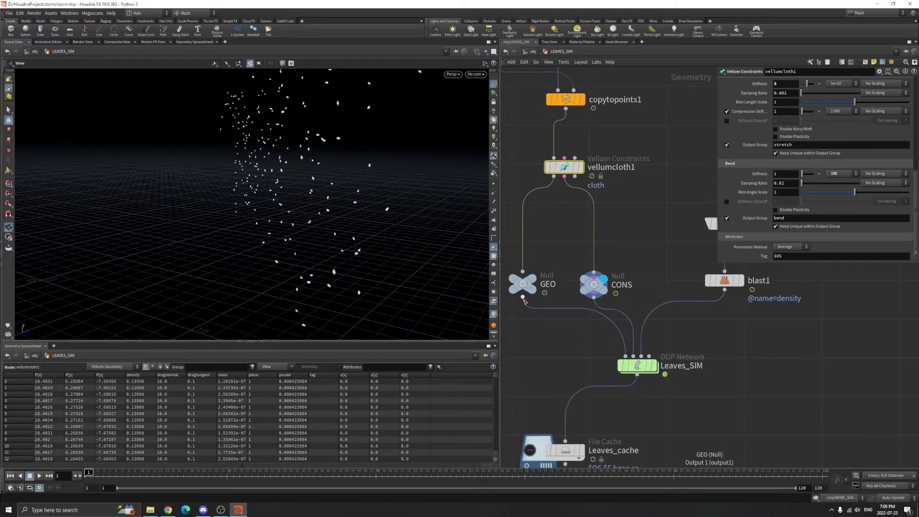
middle_click_drag(747, 318, 748, 322)
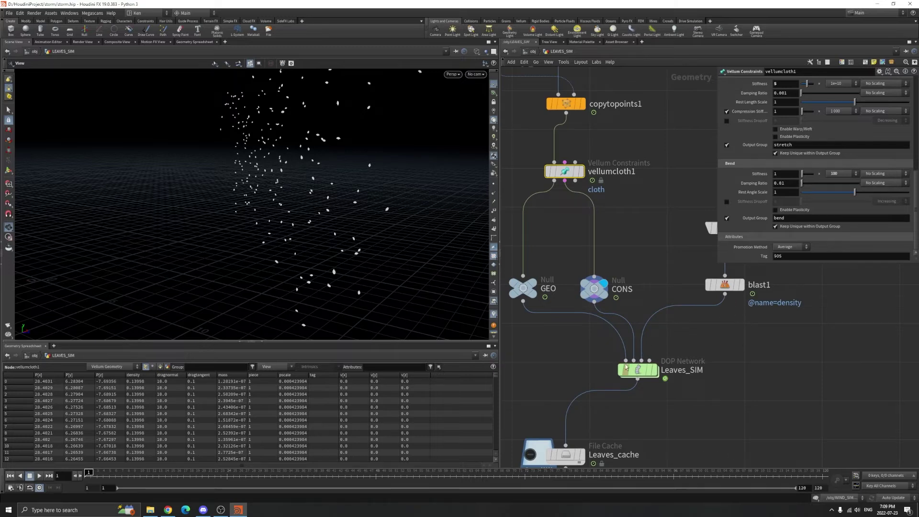
right_click_drag(341, 201, 132, 246)
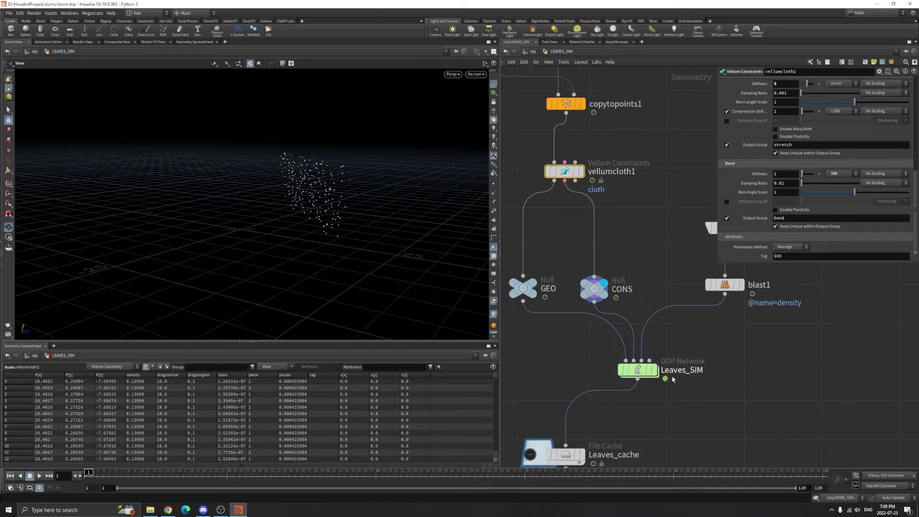
mouse_move(658, 375)
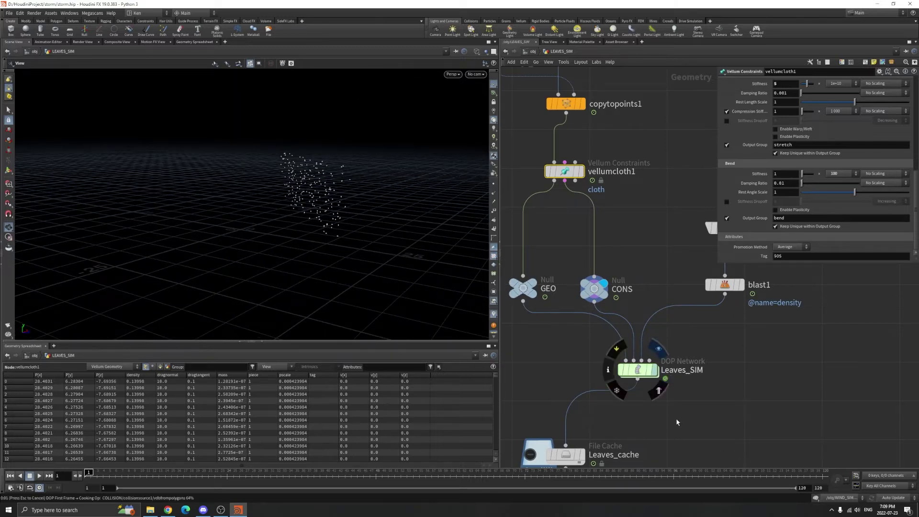
Step: Open the Leaves_SIM DOP network and select the TERRAIN, ROAD, BENCH, LIGHT and groundplane1 collision objects with merge2
double_click(641, 387)
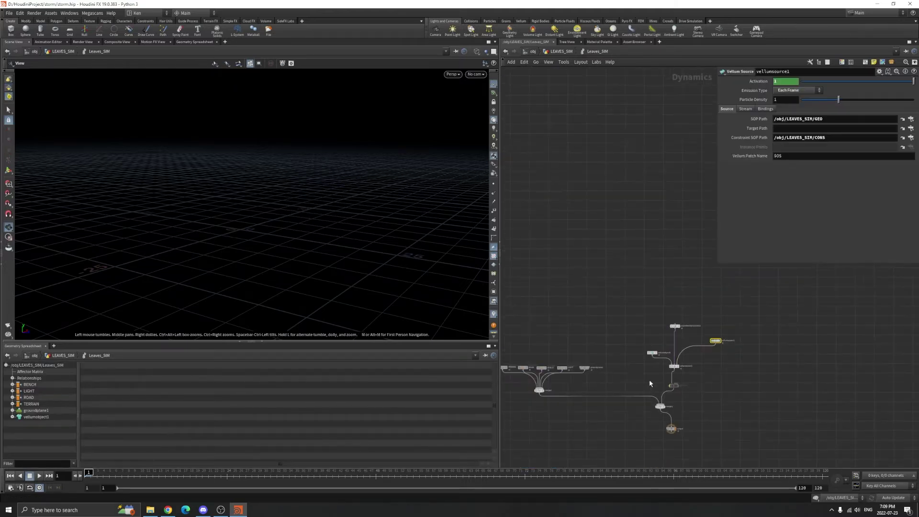
scroll(493, 378, "up", 5)
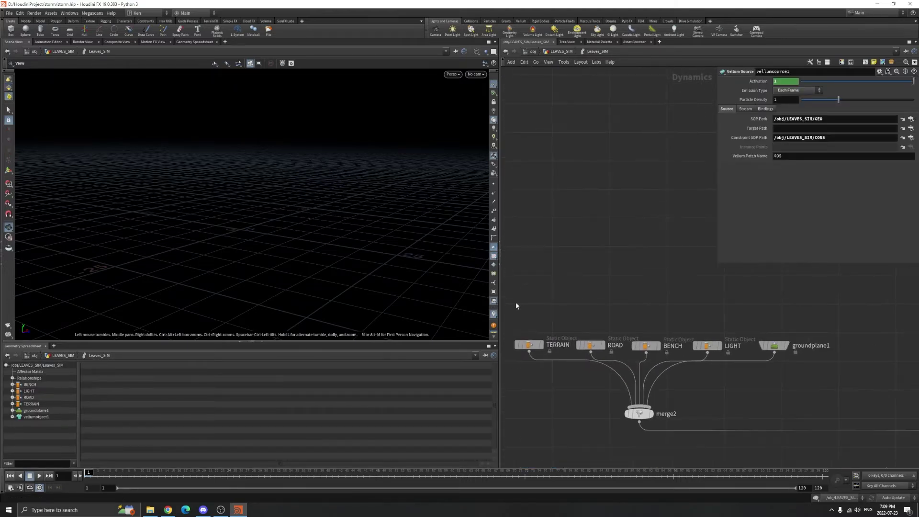
left_click_drag(516, 303, 794, 443)
Step: Select vellumsolver1 and review its iteration, collision and friction settings
middle_click_drag(825, 398, 605, 375)
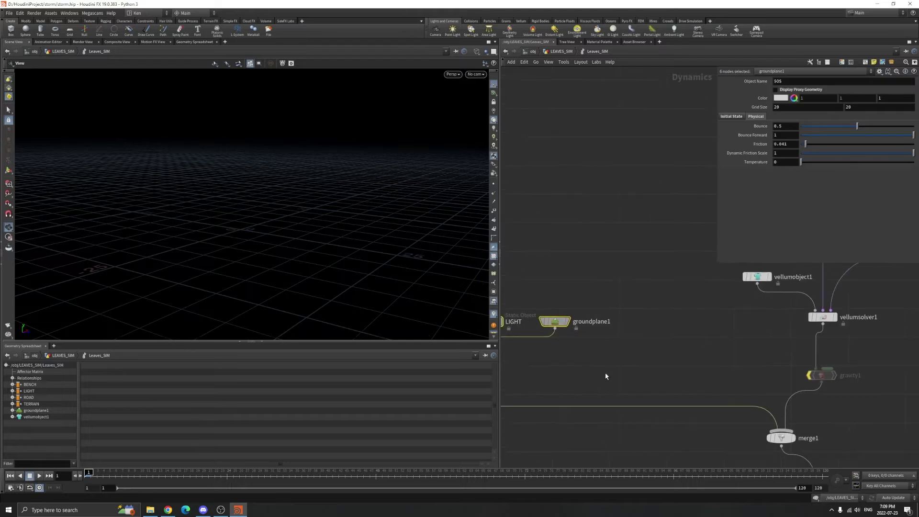
middle_click_drag(718, 364, 584, 411)
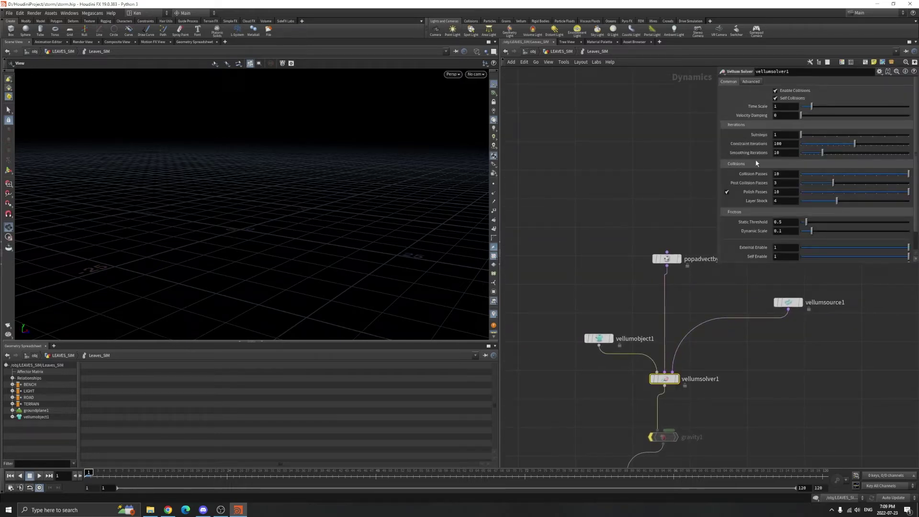
scroll(763, 173, "down", 1)
scroll(760, 167, "up", 1)
Step: Select vellumobject1 and review its creation, initial data and guide settings
mouse_move(555, 304)
left_mouse_down()
mouse_move(613, 352)
mouse_move(620, 372)
left_mouse_up()
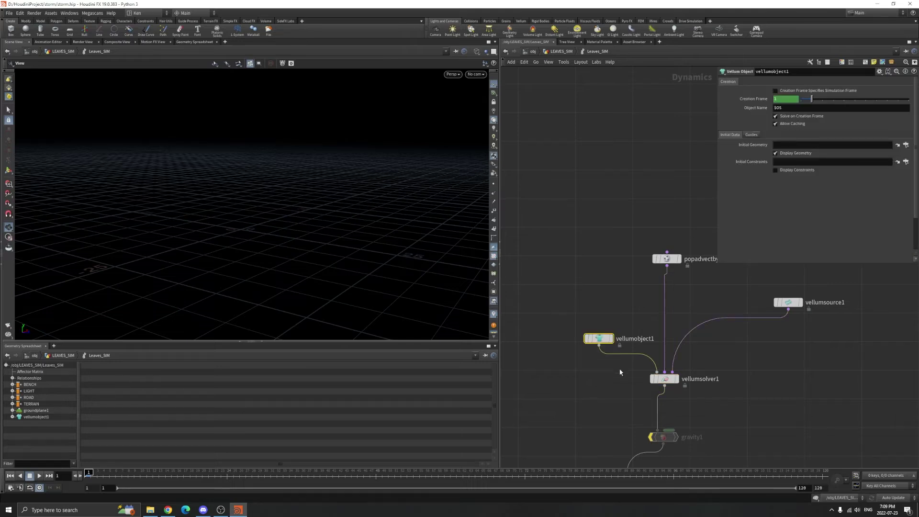
left_click(751, 134)
left_click(736, 135)
Step: Review vellumsource1's SOP Path and Constraint SOP Path against the GEO and CONS nulls in the LEAVES_SIM network
middle_click_drag(749, 293, 677, 319)
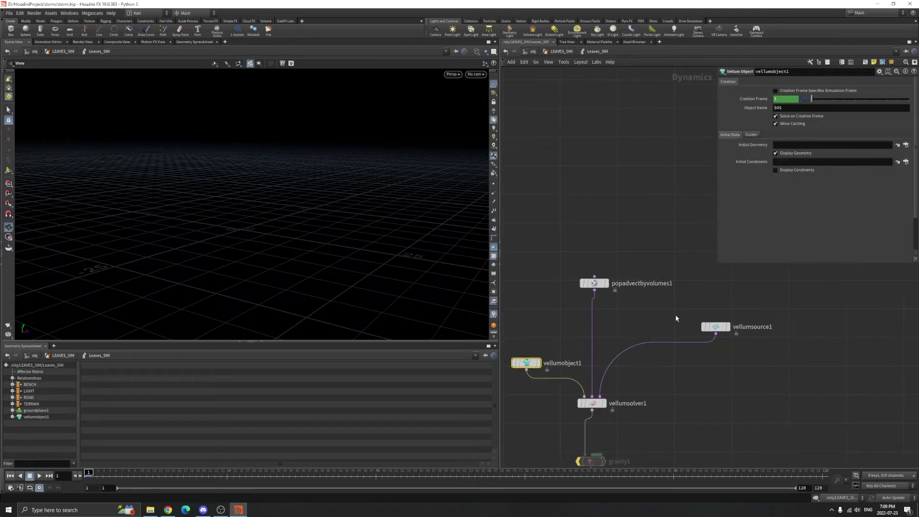
left_click(712, 326)
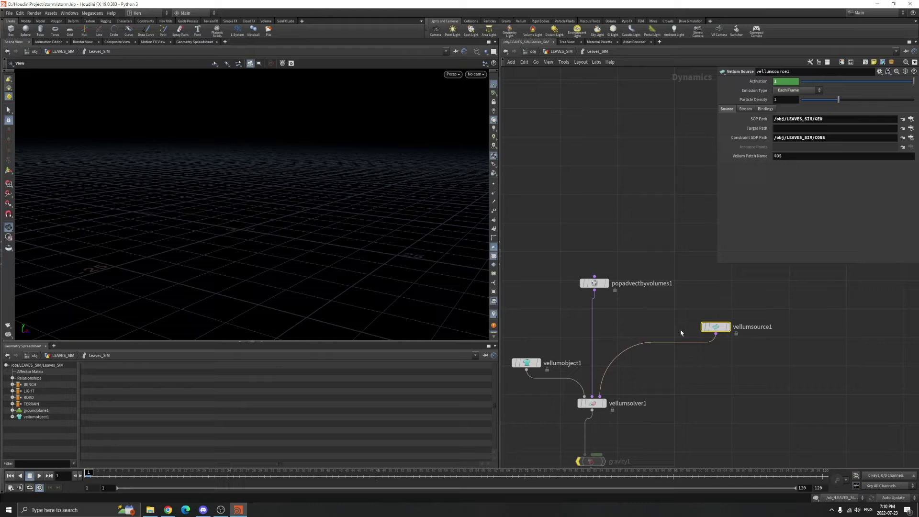
mouse_move(818, 121)
left_mouse_down()
mouse_move(776, 121)
mouse_move(824, 120)
left_mouse_up()
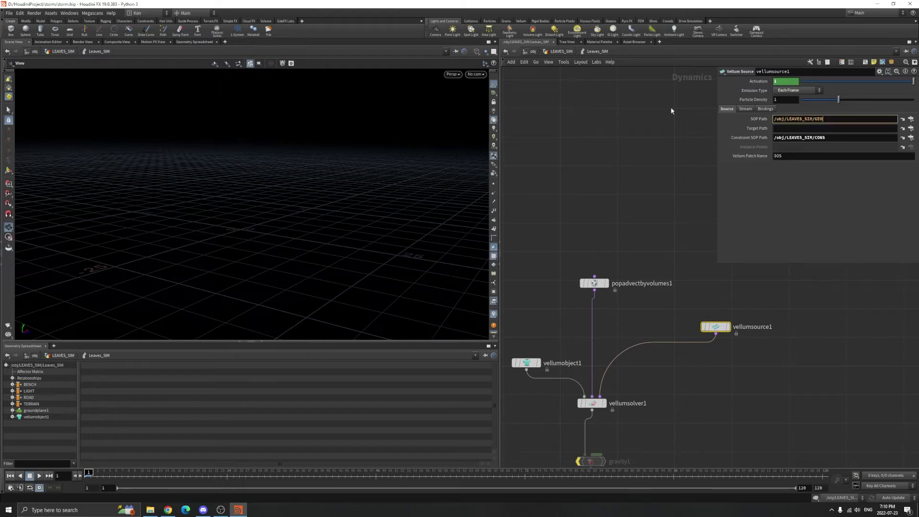
left_click(570, 54)
left_click(523, 288)
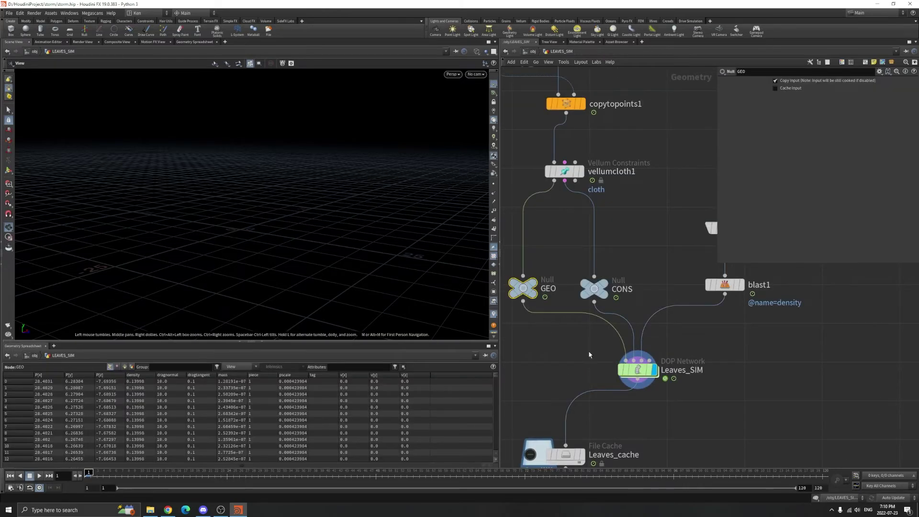
double_click(643, 378)
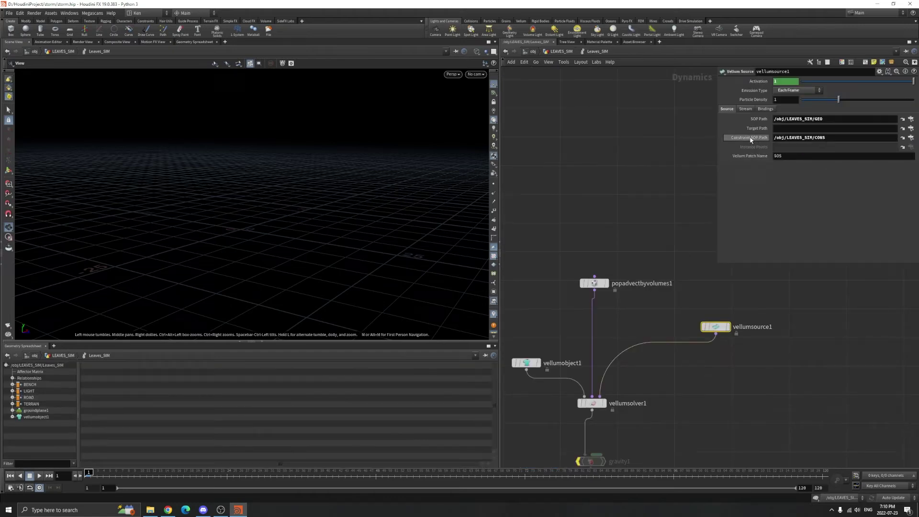
left_click(559, 52)
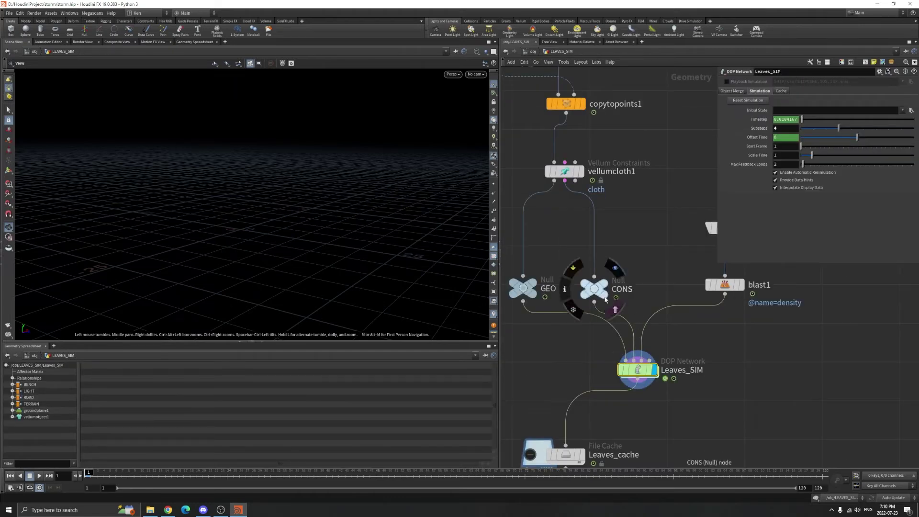
double_click(637, 375)
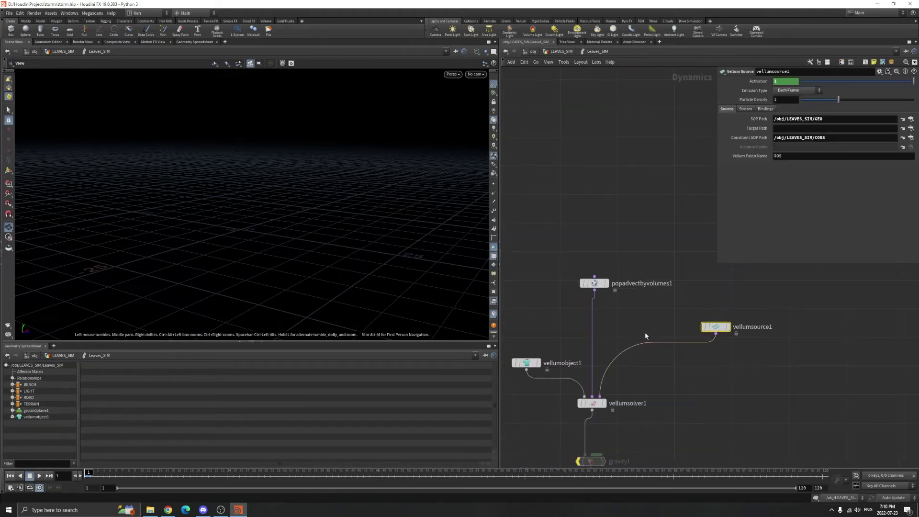
Step: Select popadvectbyvolumes1 and review its velocity source and Velocity Scale against the wind branch feeding the Leaves_SIM network
left_click_drag(570, 245, 638, 306)
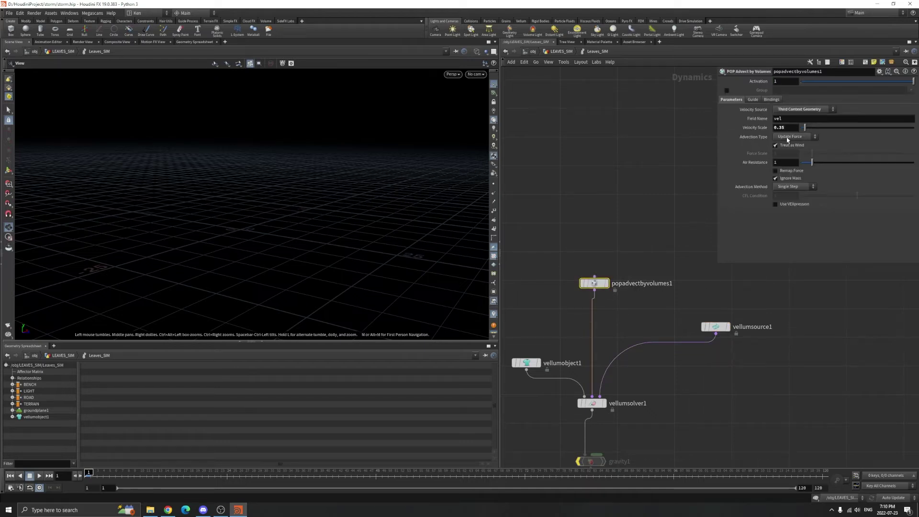
key("u")
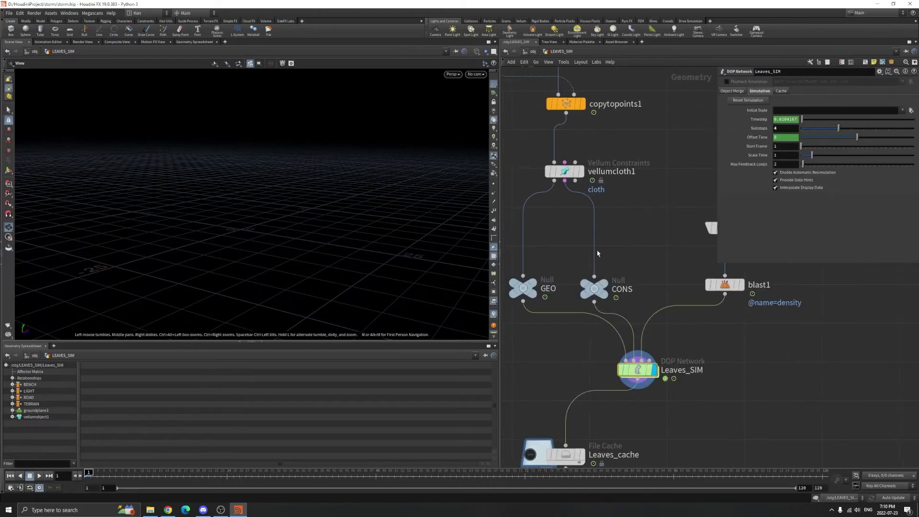
middle_click_drag(740, 313, 725, 348)
key("i")
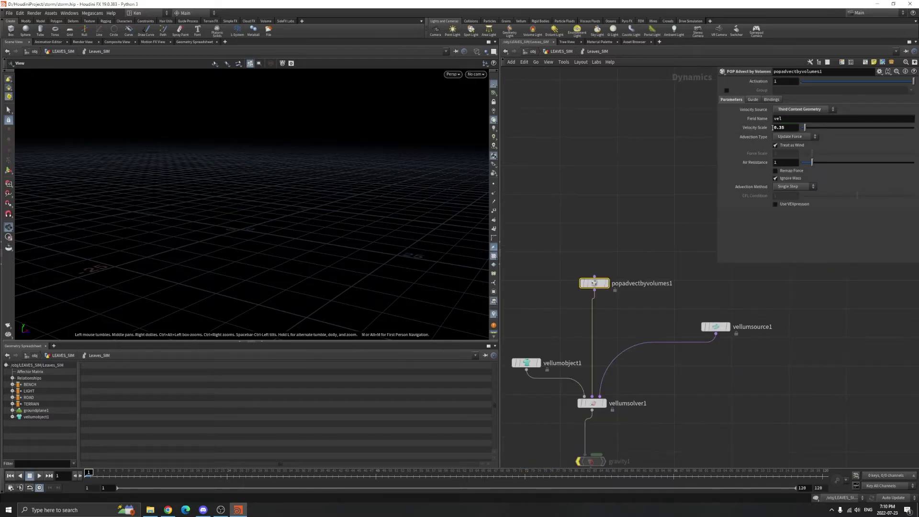
key("Tab")
left_click(784, 128)
Step: Check vellumsource1's Emission Type options and keep it on Each Frame
left_click(714, 326)
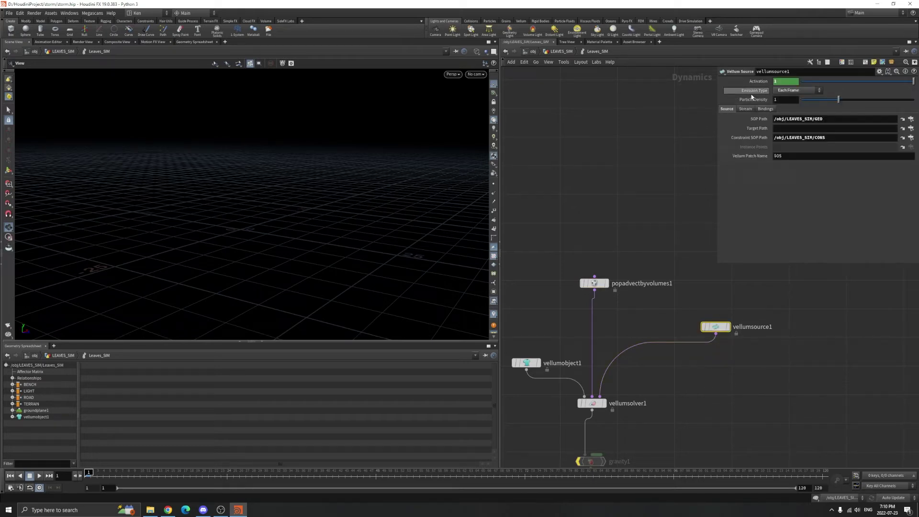
mouse_move(752, 97)
left_click(789, 91)
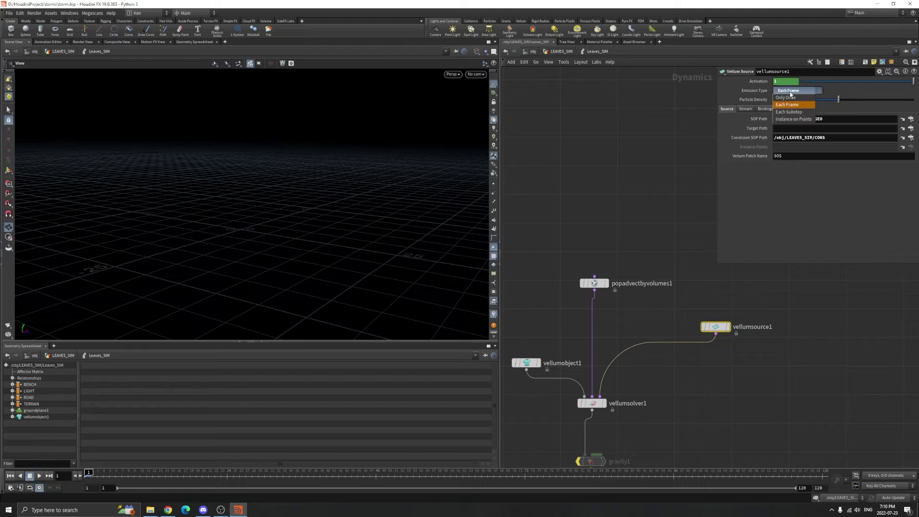
left_click(788, 105)
Step: Return to the LEAVES_SIM network, display copytopoints1 and examine the copied leaves and its parameters
left_click(561, 51)
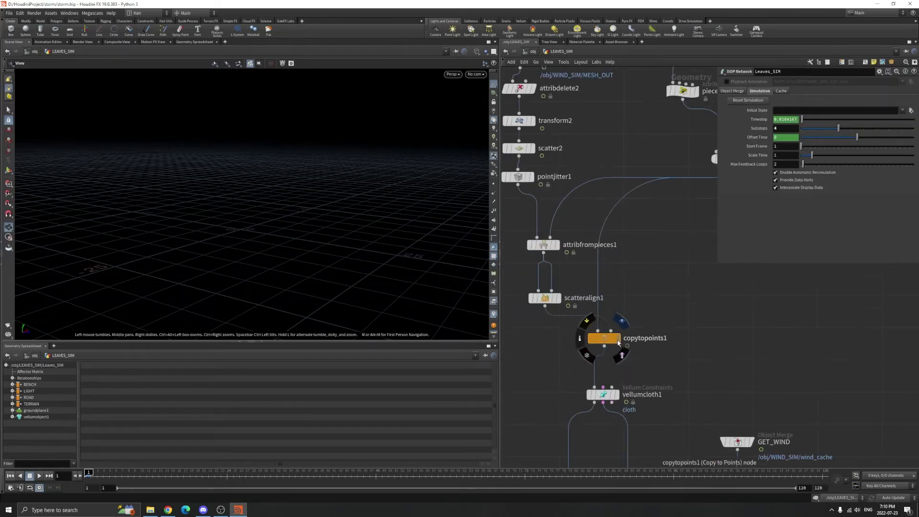
left_click(618, 342)
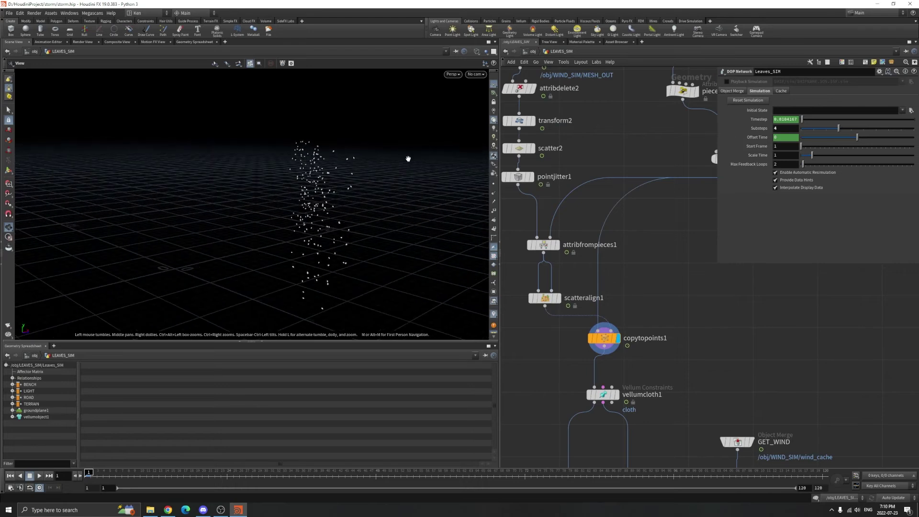
left_click_drag(326, 145, 322, 165)
left_click(608, 329)
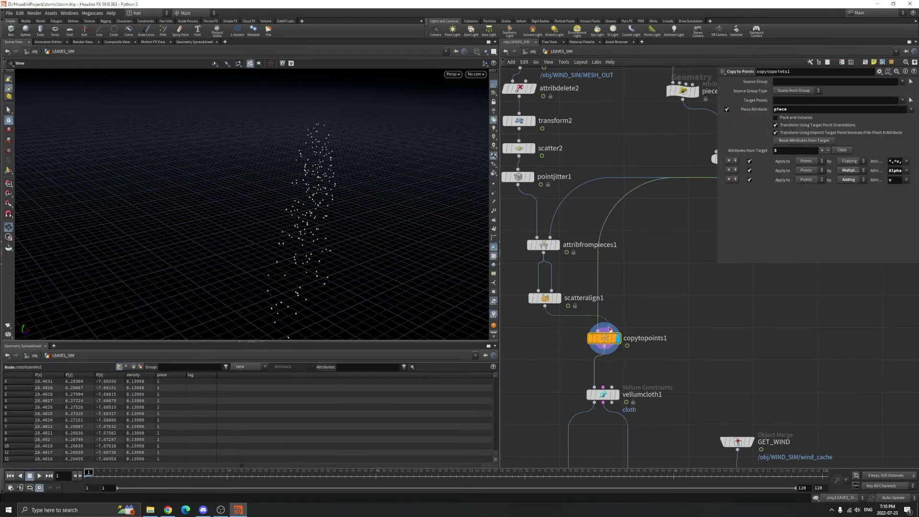
middle_click_drag(609, 328, 657, 375)
Step: Display scatteralign1, check its node information and examine the scattered points from several angles
left_click(589, 344)
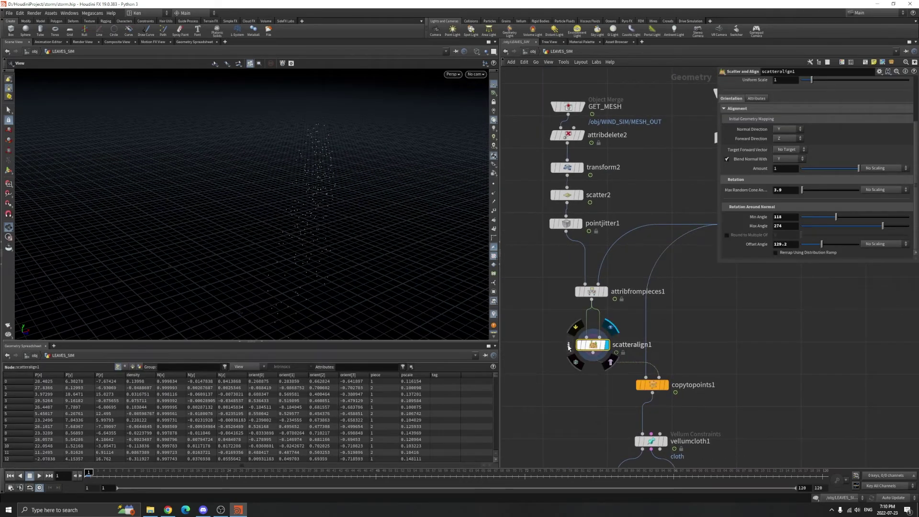
left_click(569, 346)
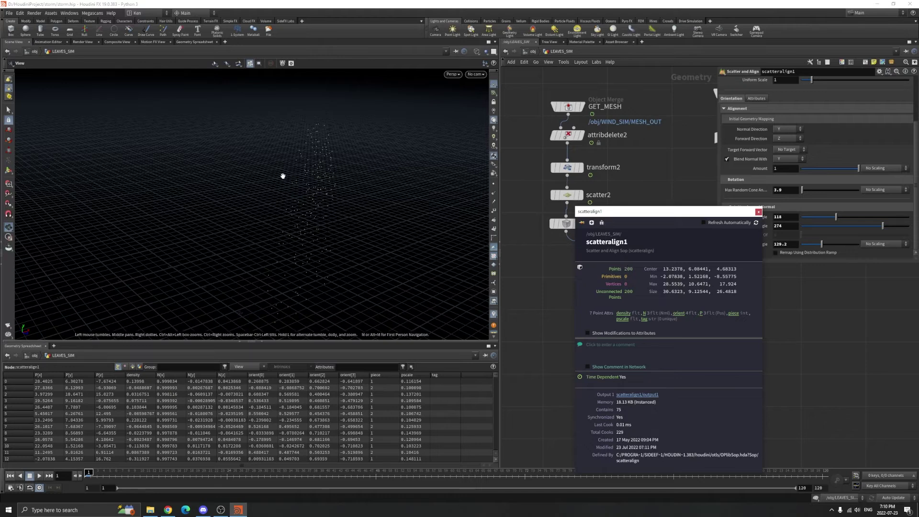
right_click_drag(340, 171, 258, 229)
left_click_drag(349, 190, 361, 197)
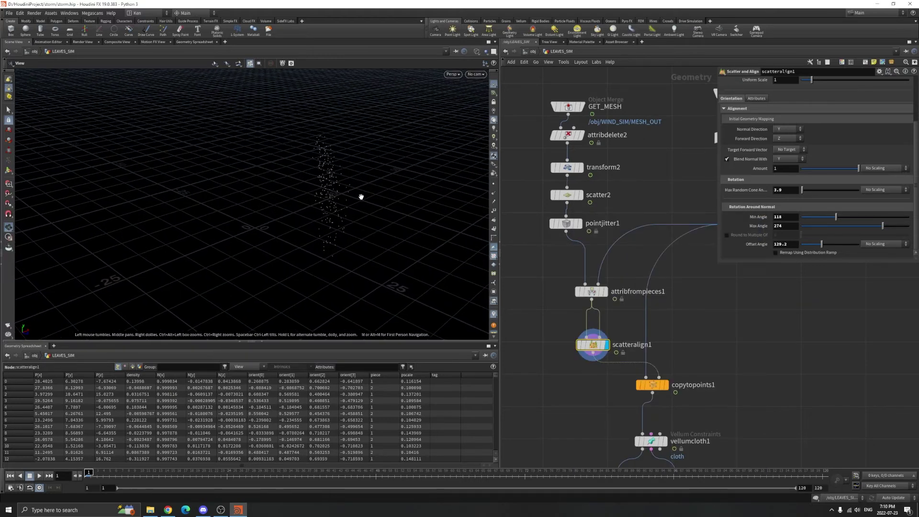
right_click_drag(361, 197, 261, 227)
left_click_drag(262, 228, 229, 237)
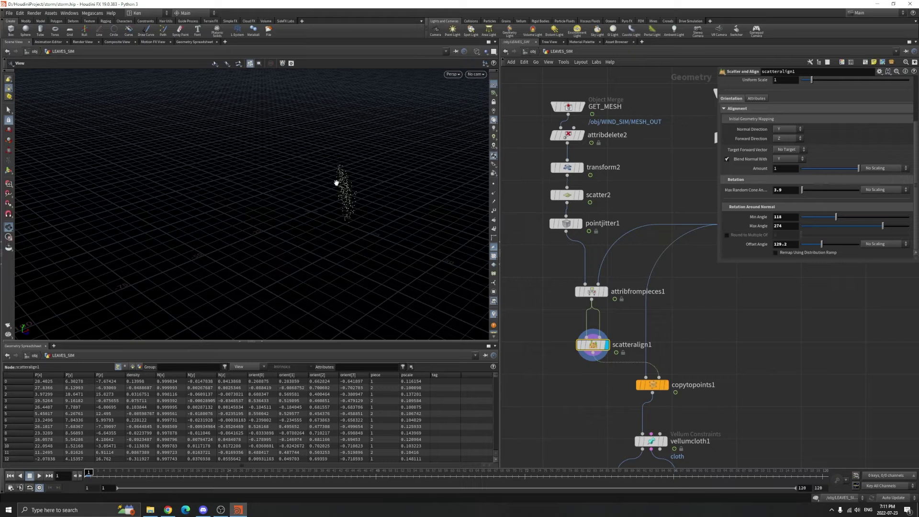
Step: Select the Leaves_SIM DOP network and open it to check vellumsource1's emission settings
middle_click_drag(689, 376, 643, 295)
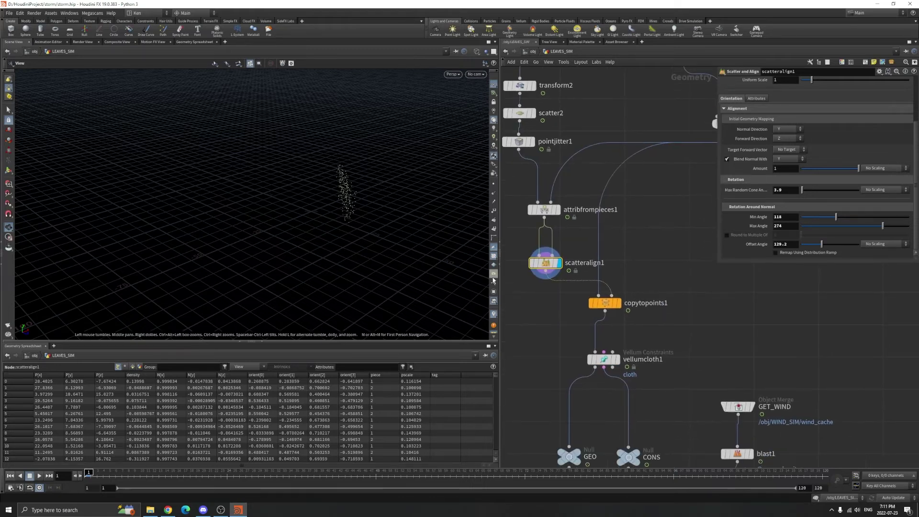
middle_click_drag(664, 372, 603, 242)
scroll(599, 225, "down", 1)
scroll(617, 370, "up", 2)
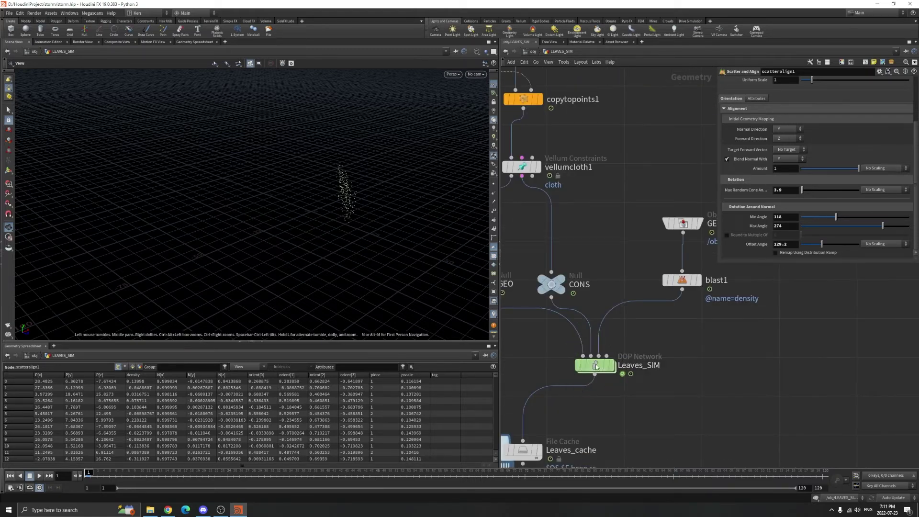
left_click(595, 364)
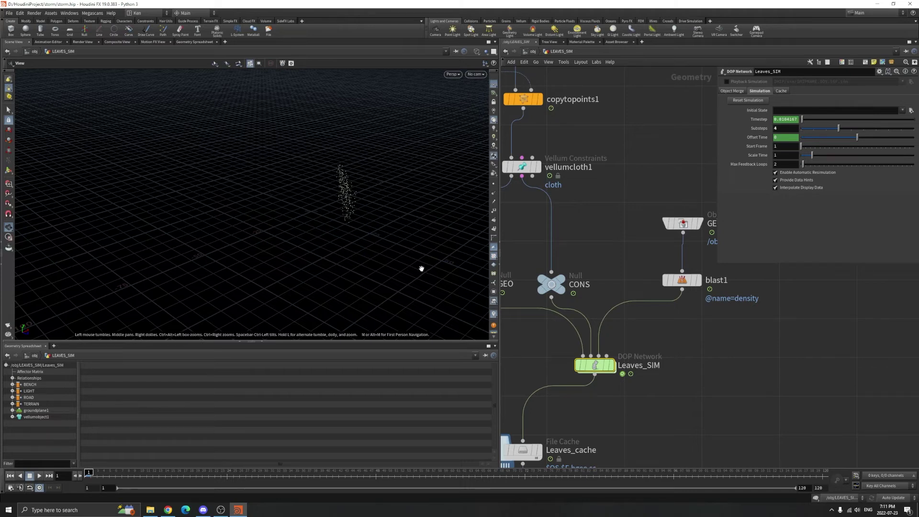
double_click(595, 364)
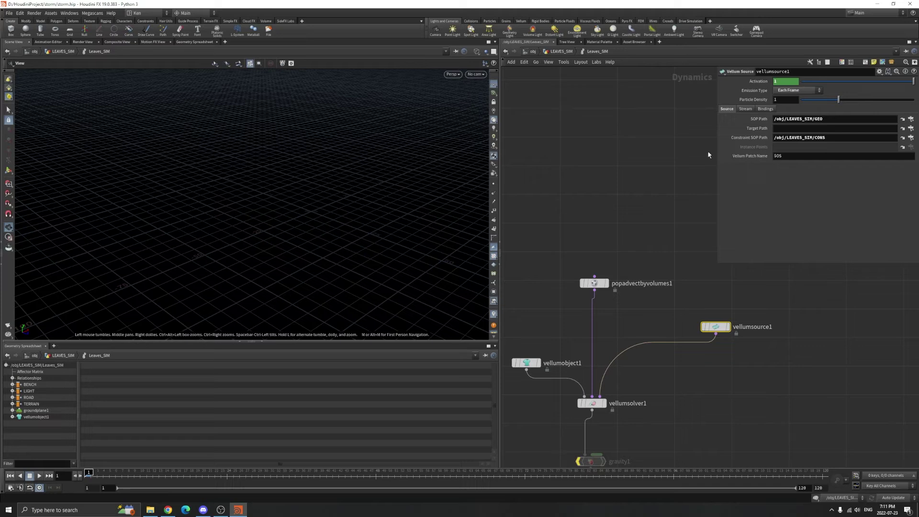
Step: Go back up to the LEAVES_SIM network and examine the scattered leaves at closer range
left_click(560, 52)
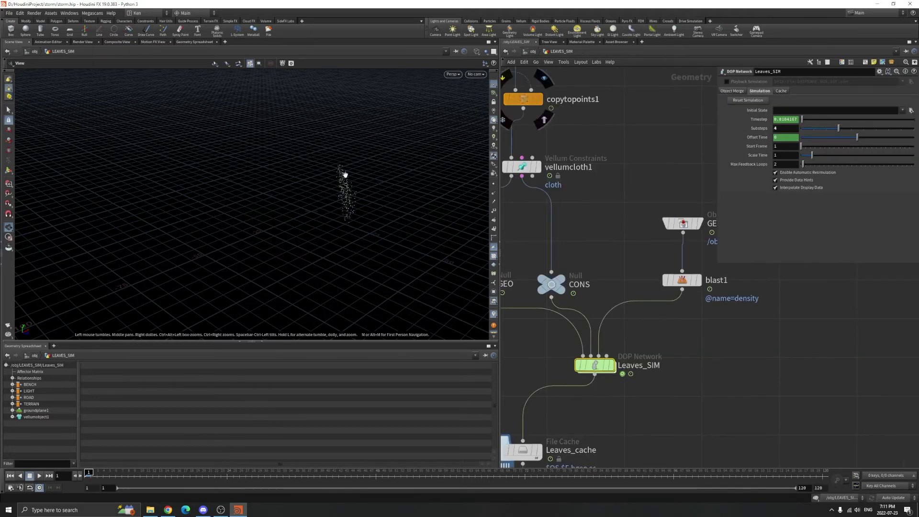
scroll(352, 175, "up", 3)
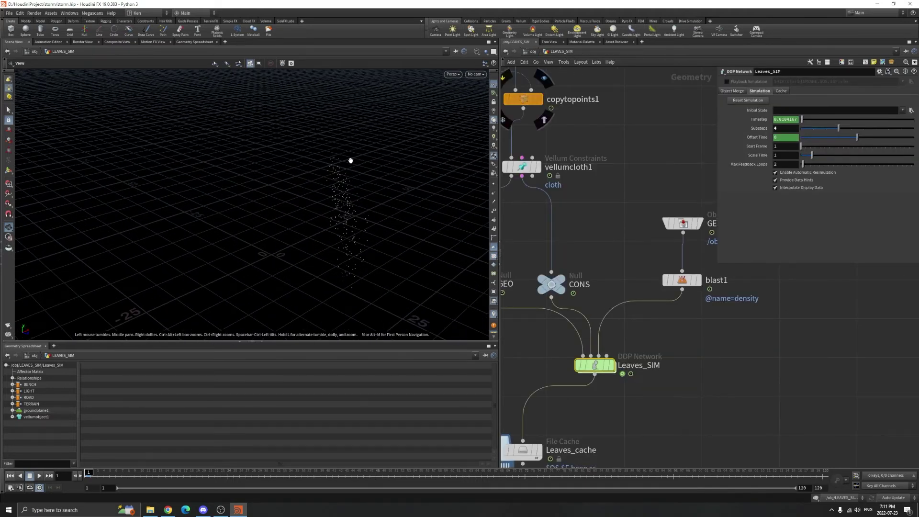
scroll(365, 248, "up", 4)
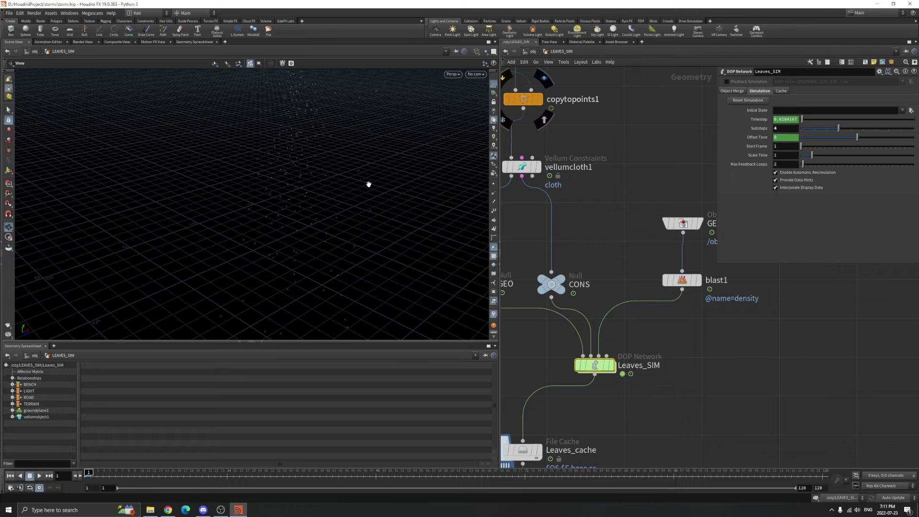
Step: Reopen the Leaves_SIM DOP network, reveal vellumsource1's Activation expression and examine its frame conditions
double_click(601, 368)
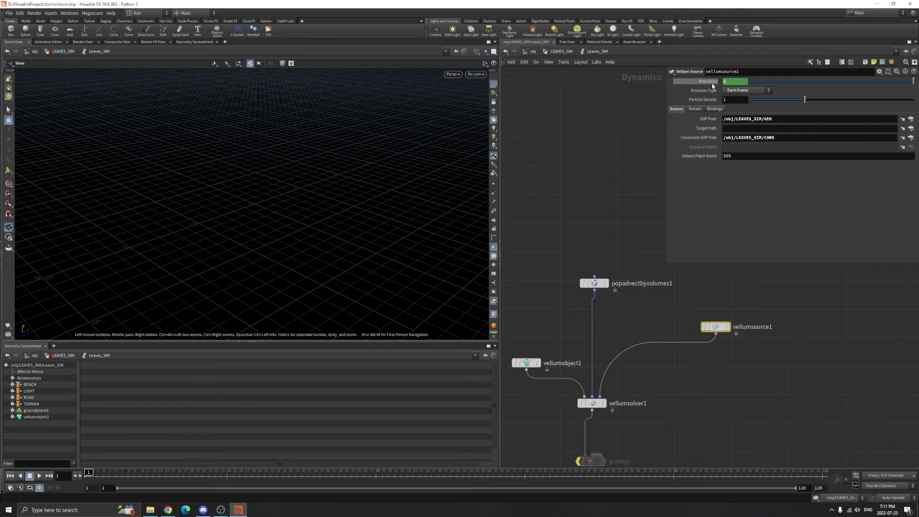
left_click(711, 83)
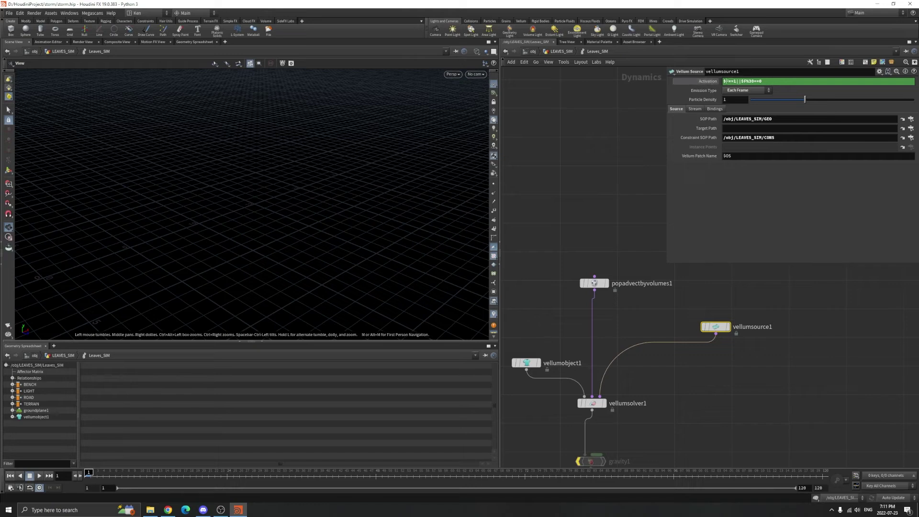
left_click_drag(724, 81, 768, 81)
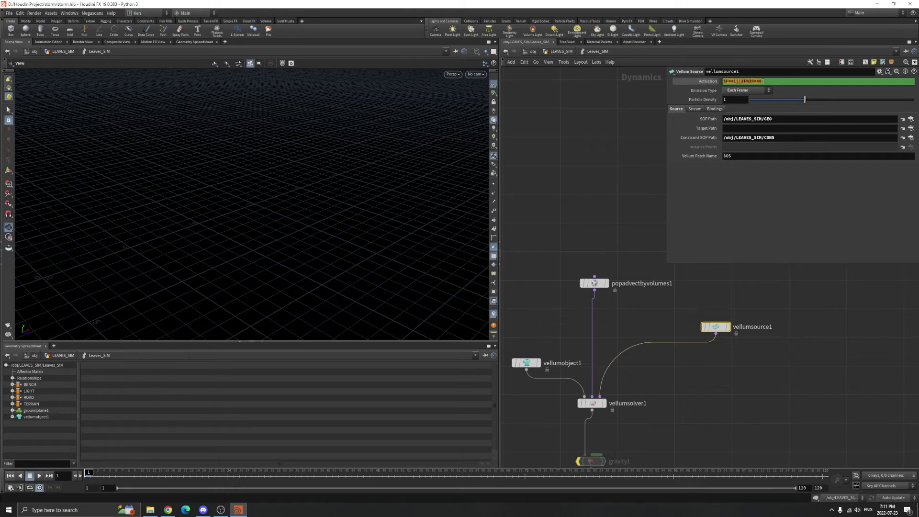
left_click(730, 83)
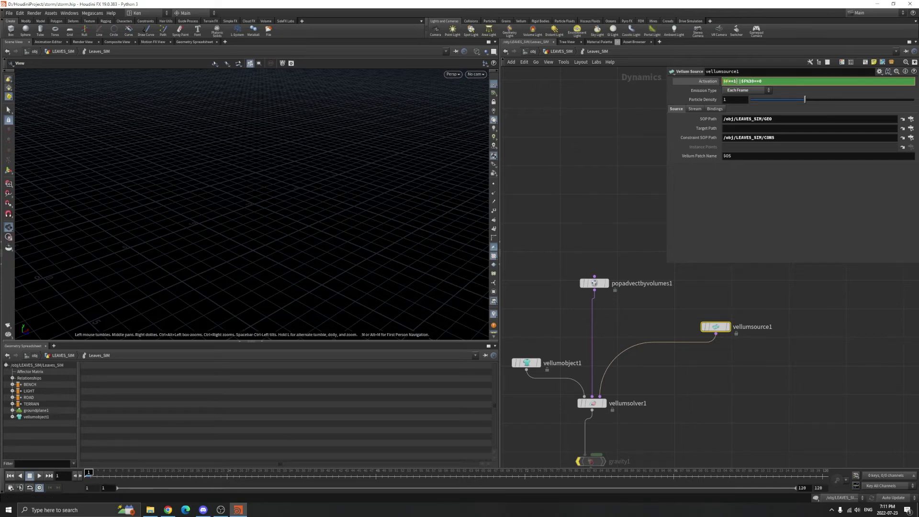
left_click_drag(738, 82, 723, 81)
left_click(759, 81)
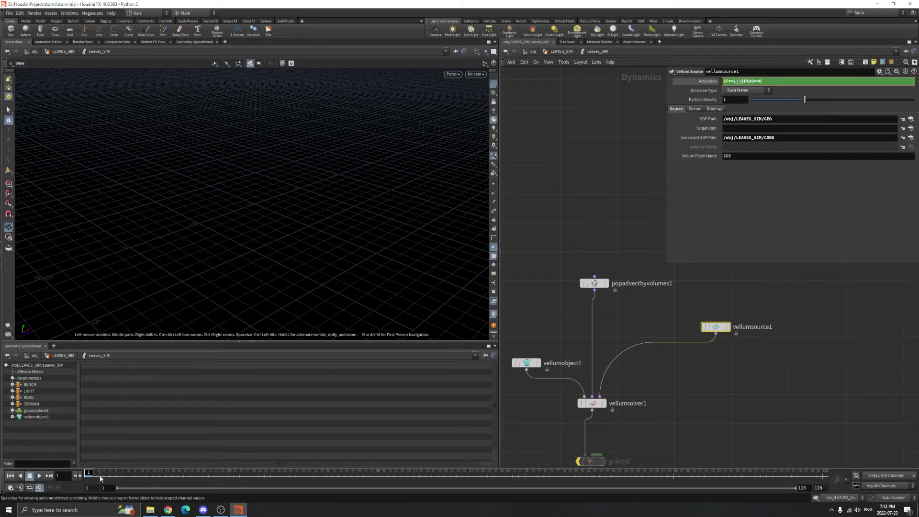
Step: Return to the LEAVES_SIM network, display Leaves_cache and play a few frames of the leaf simulation before stopping it
left_click(561, 51)
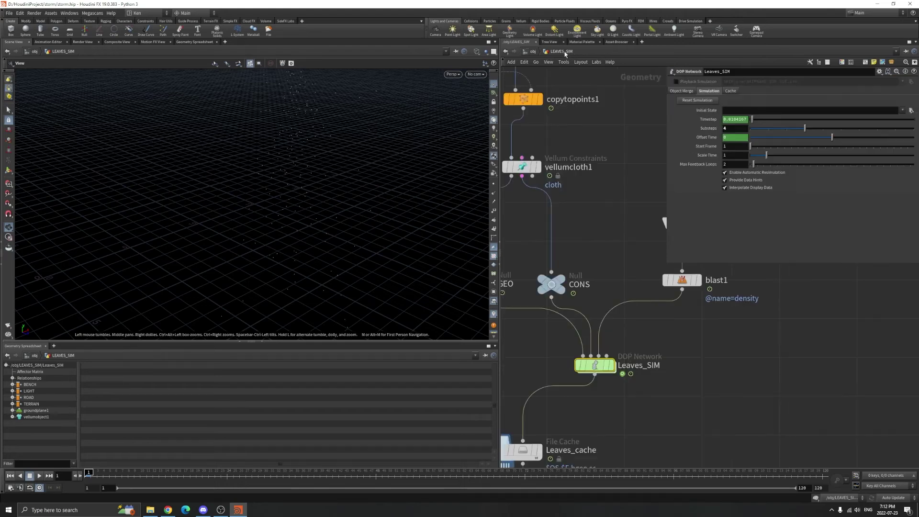
middle_click_drag(598, 425, 654, 353)
scroll(655, 353, "down", 1)
left_click(606, 374)
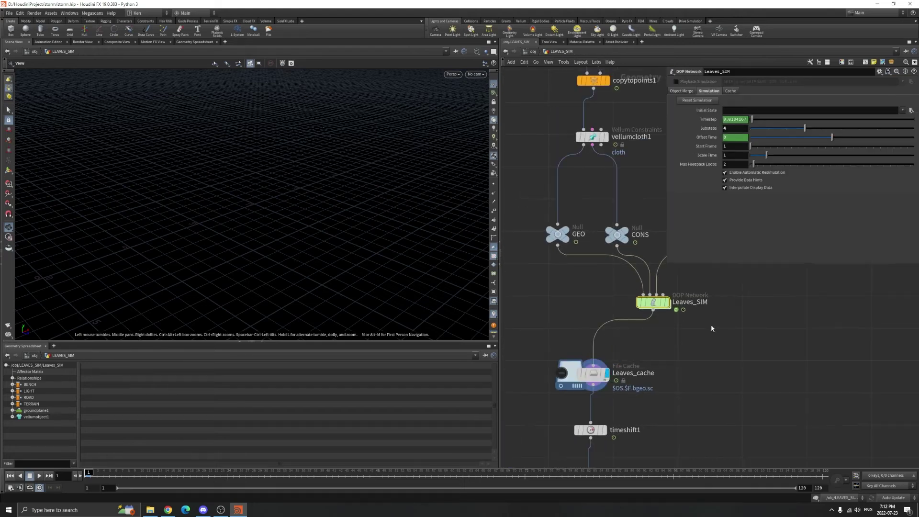
left_click(40, 477)
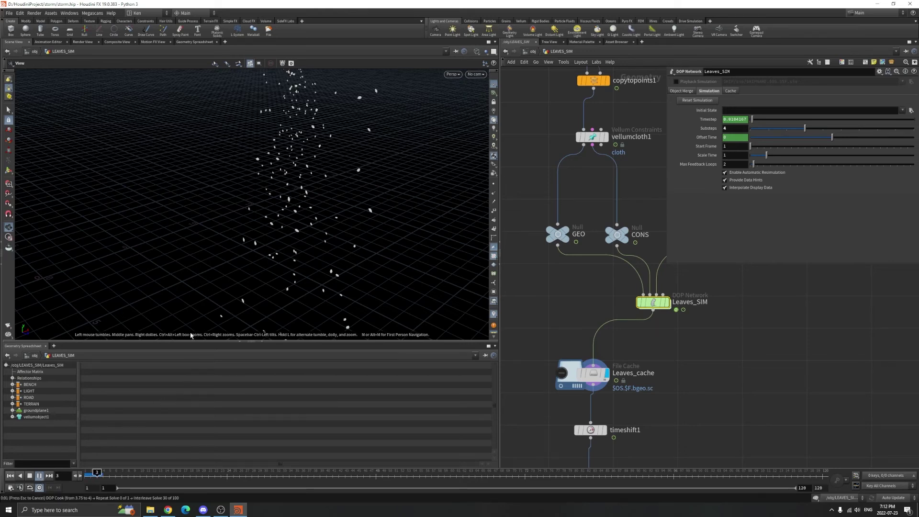
key("Escape")
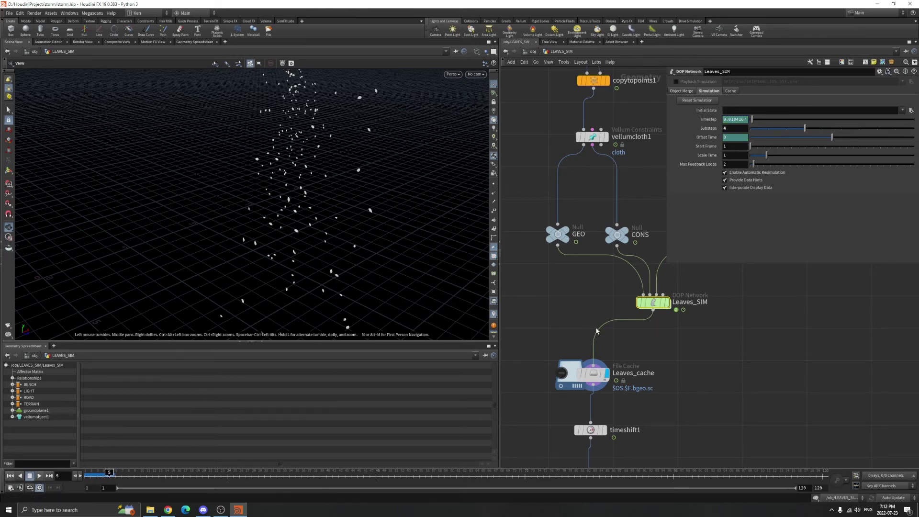
Step: Select Leaves_cache, scrub the timeline to frame 120 and examine the spread of the cached leaves
left_click(592, 373)
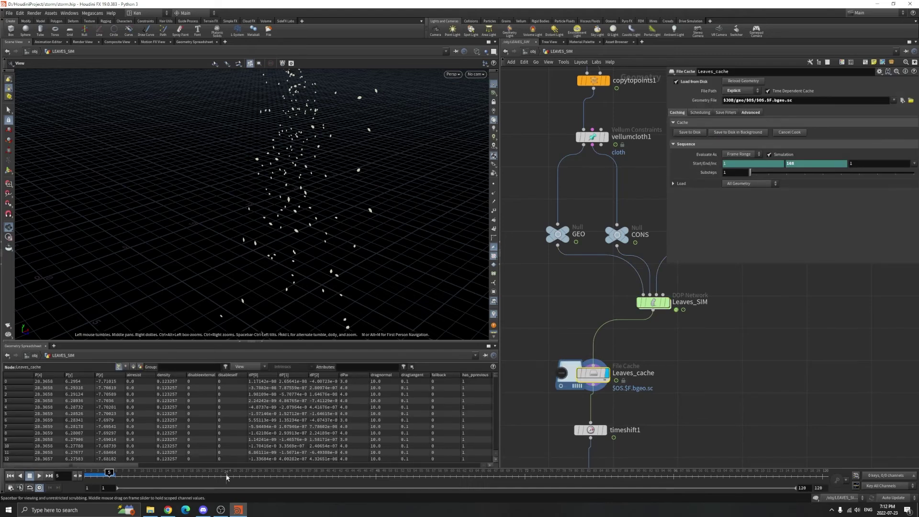
left_click_drag(158, 476, 215, 474)
left_click(215, 473)
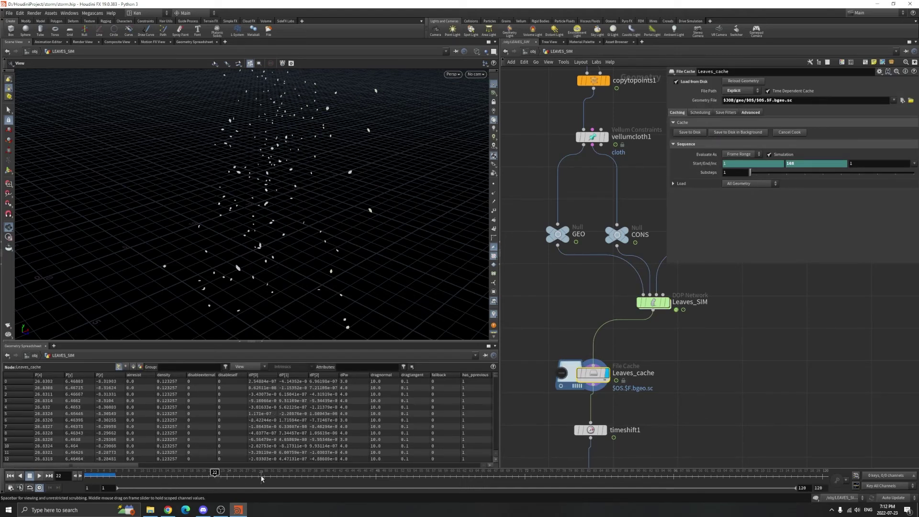
mouse_move(261, 477)
left_mouse_down()
mouse_move(318, 476)
mouse_move(307, 486)
mouse_move(105, 488)
mouse_move(835, 488)
mouse_move(120, 484)
mouse_move(823, 477)
left_mouse_up()
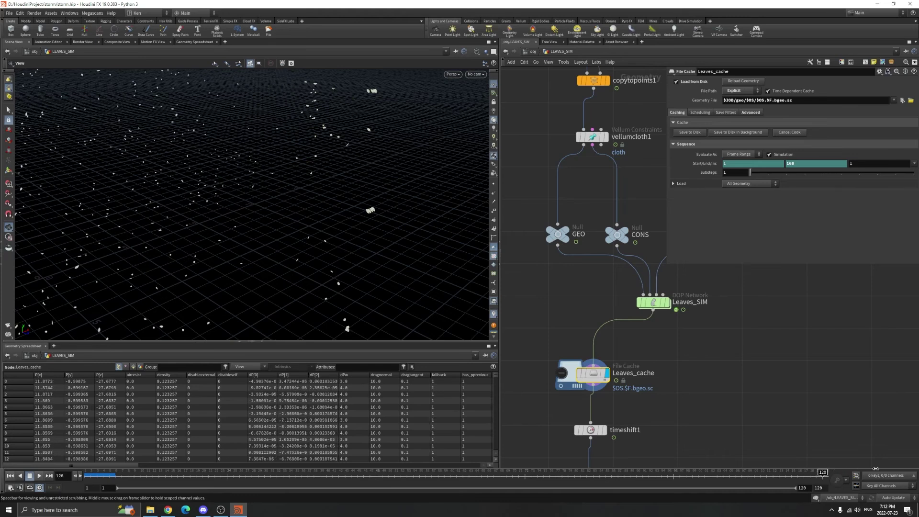
right_click_drag(400, 203, 242, 228)
left_click_drag(242, 227, 349, 210)
scroll(607, 166, "down", 5)
Step: Show the source mesh from the GET_MESH branch together with the cached leaves and compare their positions
middle_click_drag(572, 74, 560, 247)
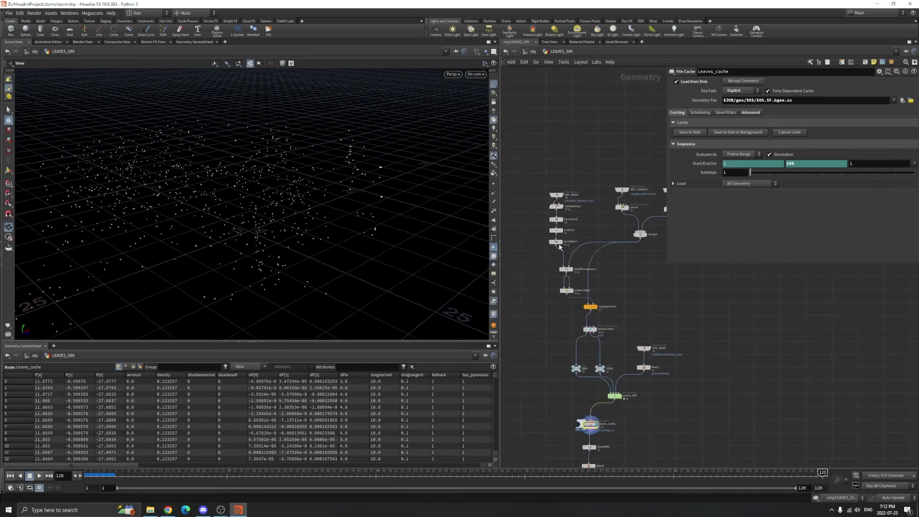
scroll(555, 187, "up", 6)
left_click(578, 231)
left_click_drag(403, 177, 316, 192)
scroll(694, 320, "down", 5)
Step: Display the GET_WIND volume together with the source mesh and examine how the cached wind extends away from it
middle_click_drag(722, 345, 533, 252)
scroll(592, 430, "up", 2)
middle_click_drag(593, 431, 609, 363)
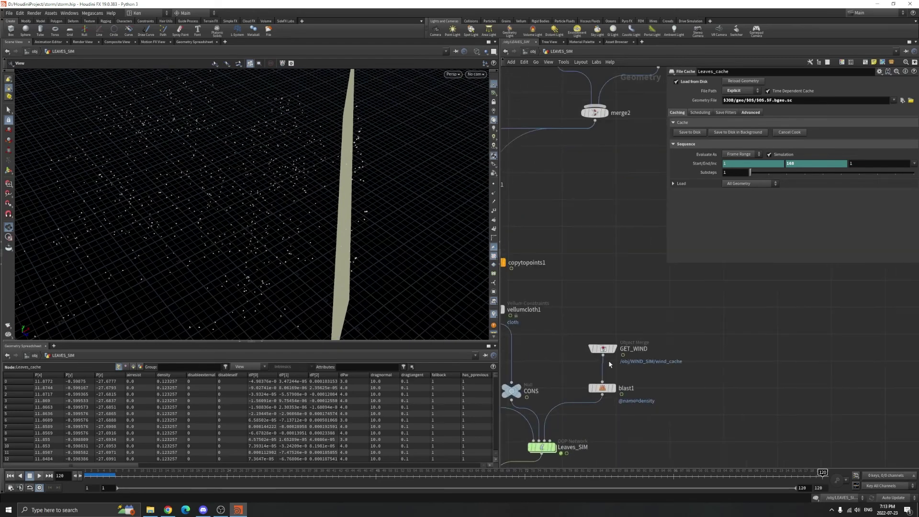
left_click(617, 351)
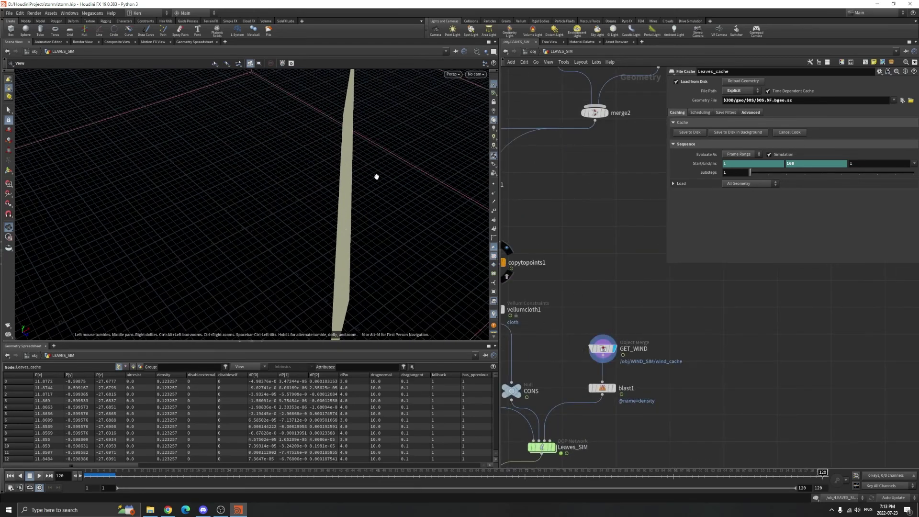
left_click_drag(377, 176, 374, 173)
key("r")
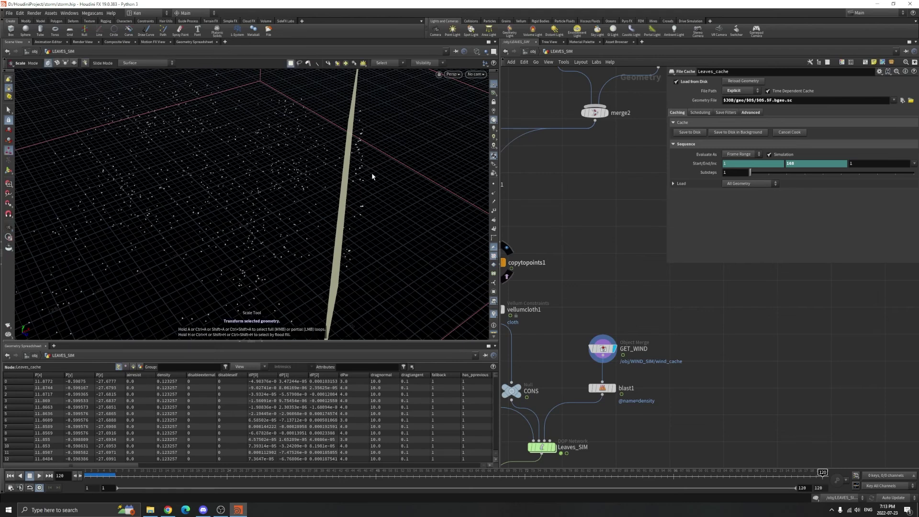
left_click(9, 227)
right_click_drag(335, 211, 222, 250)
key("w")
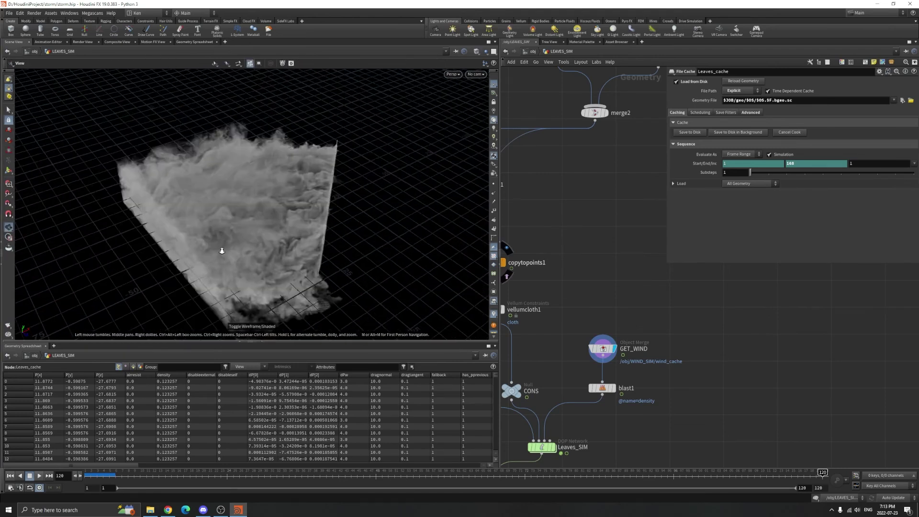
left_click_drag(222, 250, 345, 154)
left_click_drag(338, 169, 341, 150)
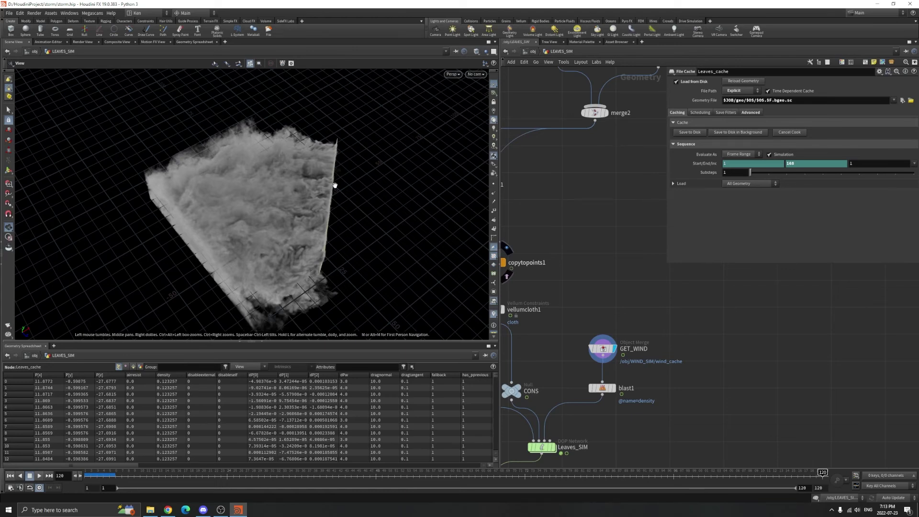
Step: Display Leaves_cache again, return to frame 1 and hide the source mesh from the GET_MESH branch
middle_click_drag(560, 431, 714, 306)
left_click(657, 383)
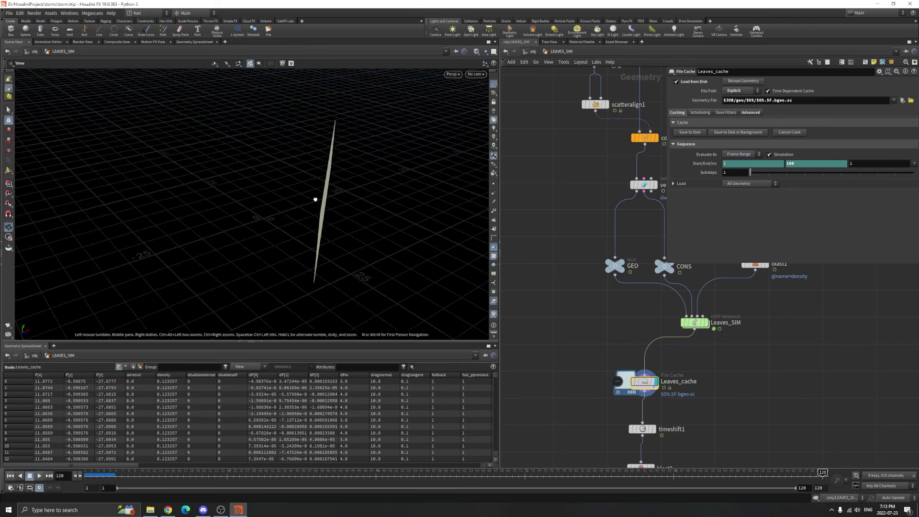
left_click_drag(123, 473, 335, 473)
key("ctrl+Up")
left_click_drag(374, 338, 300, 193)
scroll(540, 234, "down", 5)
scroll(539, 93, "up", 5)
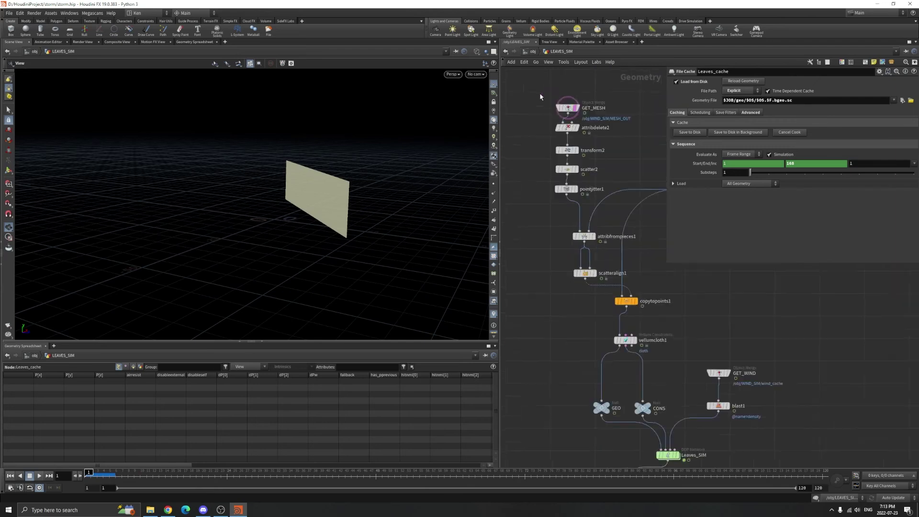
left_click(588, 126)
key("space+g")
Step: Select the timeshift1 node below Leaves_cache and examine its Frame expression
middle_click_drag(689, 399, 558, 223)
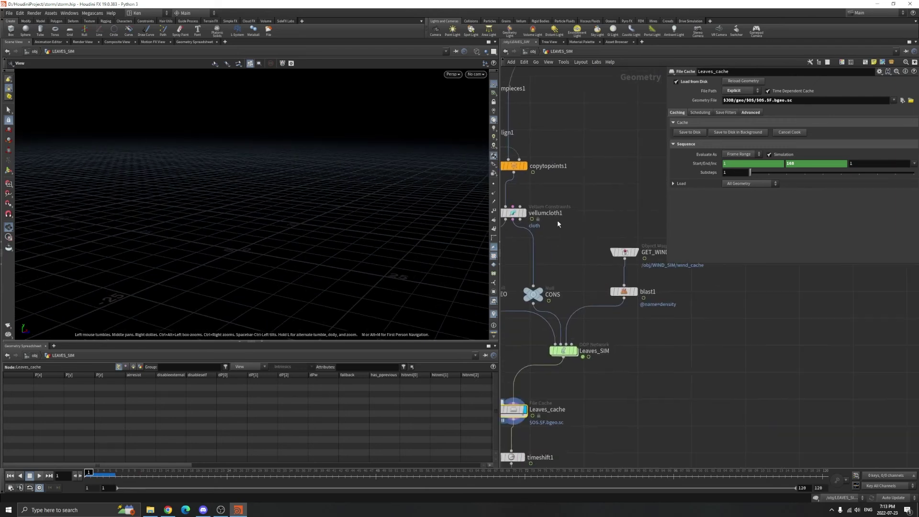
scroll(556, 218, "down", 2)
middle_click_drag(557, 349, 624, 325)
scroll(621, 376, "up", 3)
middle_click_drag(619, 378, 638, 336)
left_click_drag(536, 299, 589, 323)
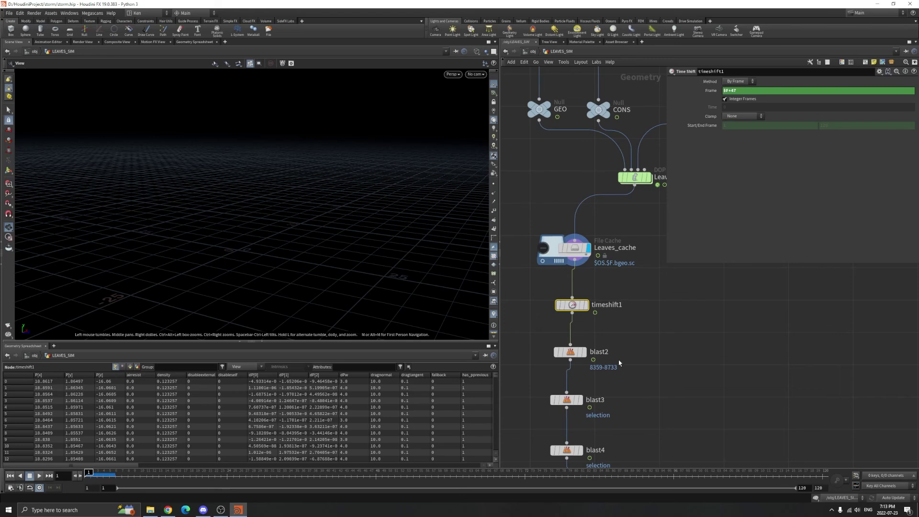
Step: Display timeshift1 and scrub the timeline to examine the time-shifted leaves
middle_click_drag(619, 363, 623, 300)
scroll(607, 337, "down", 1)
left_click(594, 260)
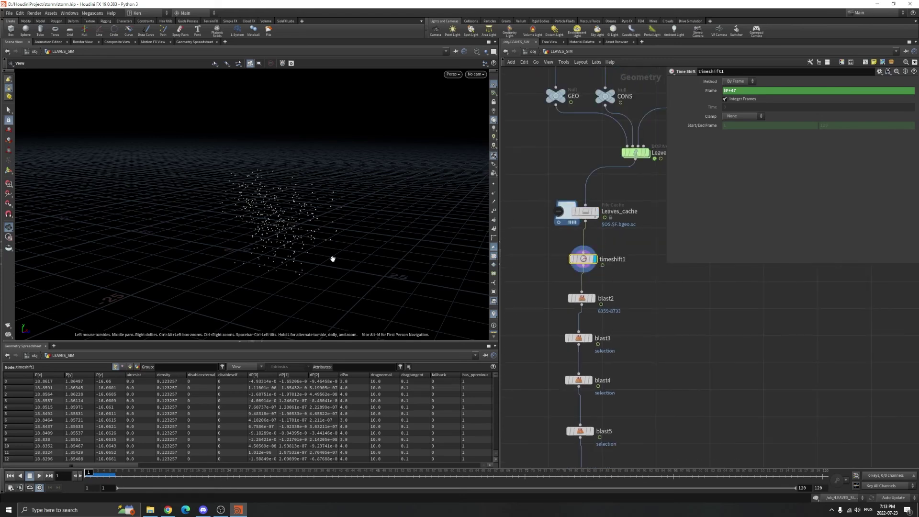
left_click_drag(332, 259, 307, 246)
left_click_drag(121, 481, 339, 485)
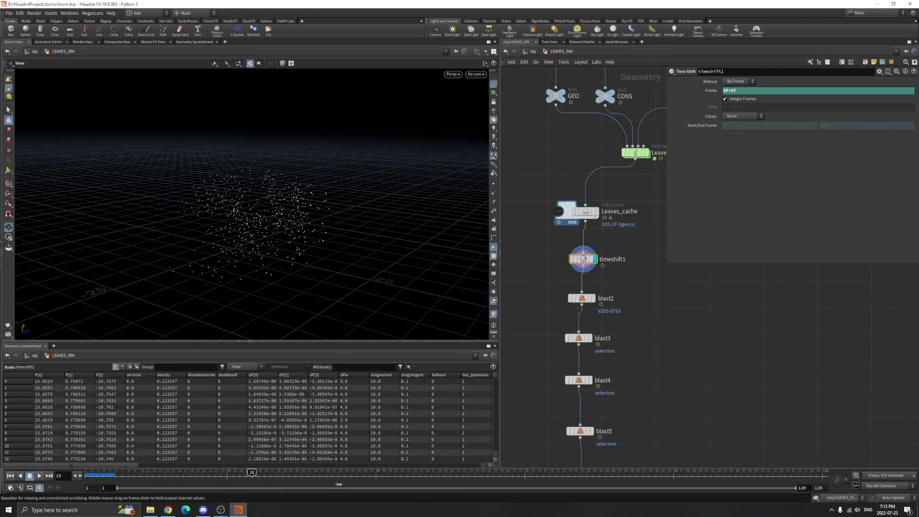
Step: Look through RNDR_CAM and compare the leaves before and after blast2
left_click(476, 74)
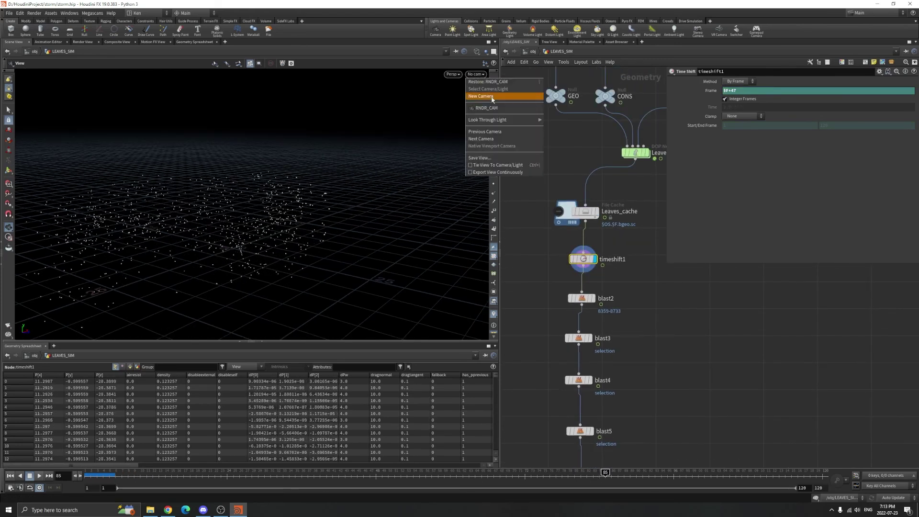
left_click(486, 108)
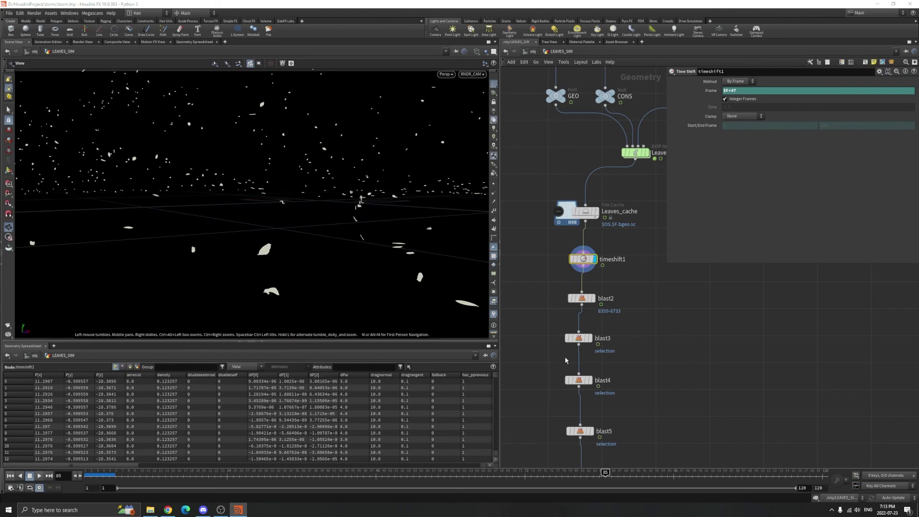
left_click(593, 298)
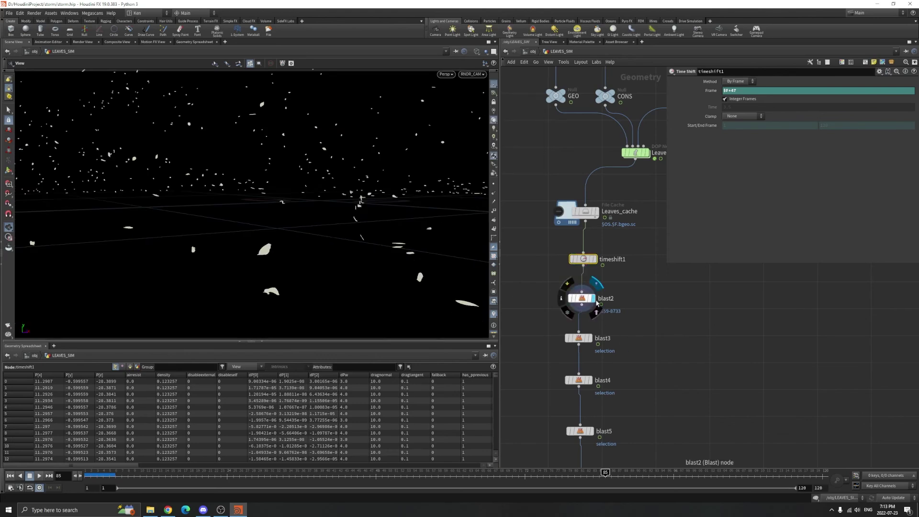
left_click(595, 259)
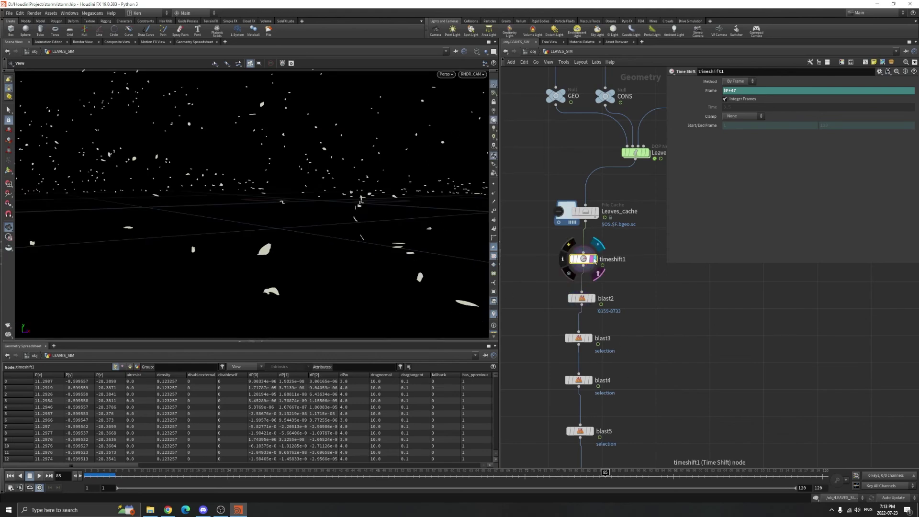
Step: Select blast2 to inspect its point group and scrub the time-shifted leaves through the render camera
middle_click_drag(644, 387, 634, 335)
scroll(633, 334, "down", 2)
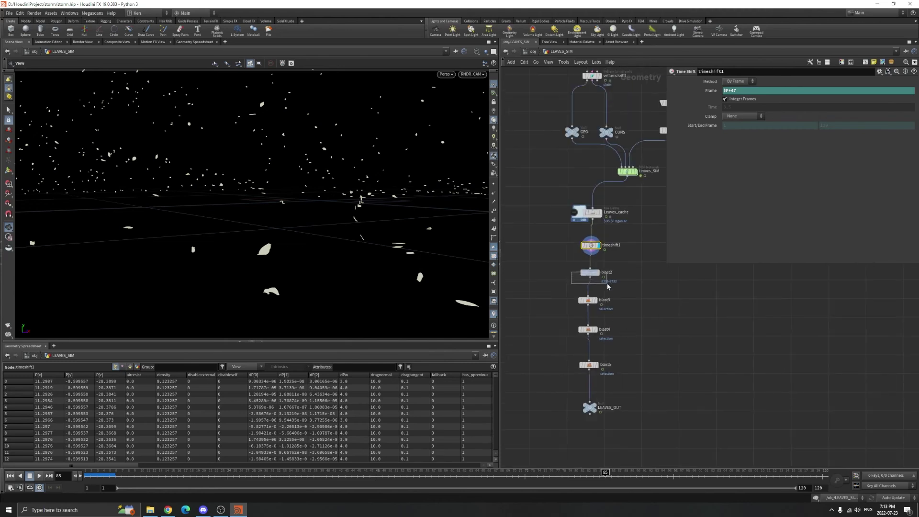
left_click_drag(607, 286, 608, 287)
left_click_drag(131, 477, 333, 492)
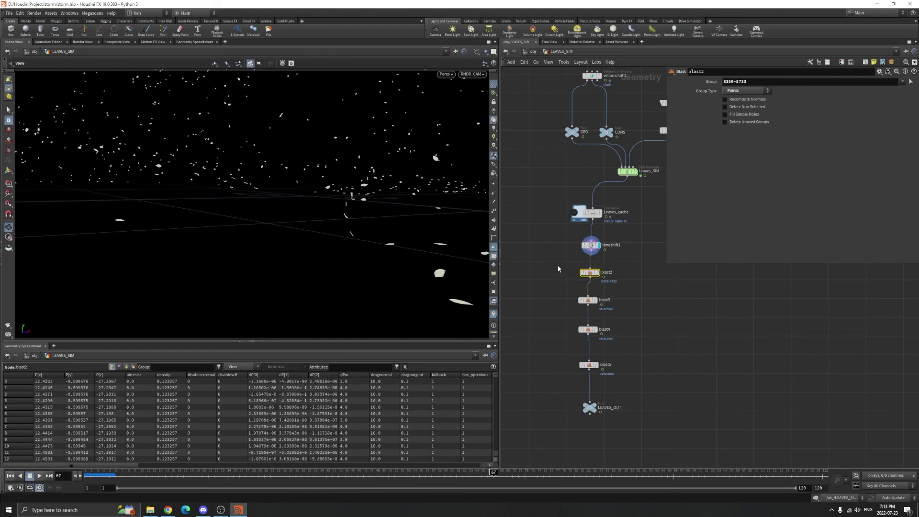
Step: Inspect blast3's point group, return to frame 1 and play the opening frames through RNDR_CAM before stopping
left_click_drag(113, 475, 42, 478)
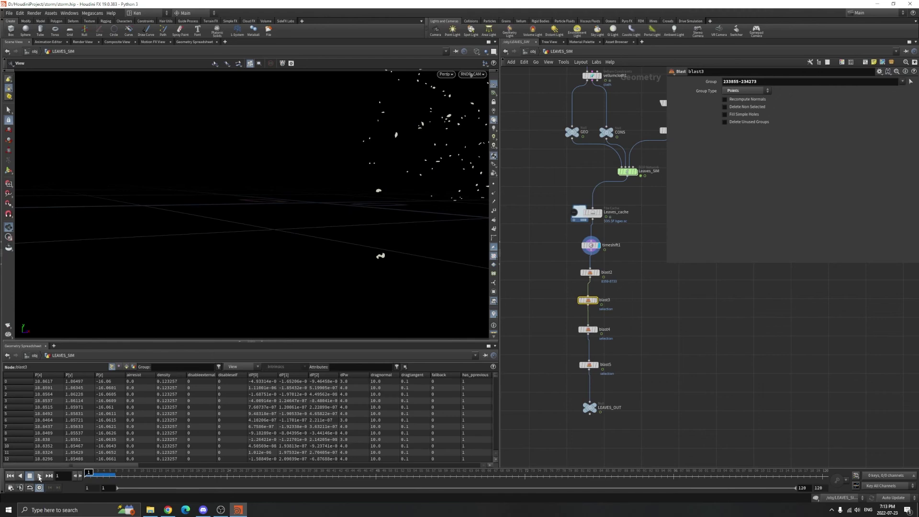
left_click(39, 475)
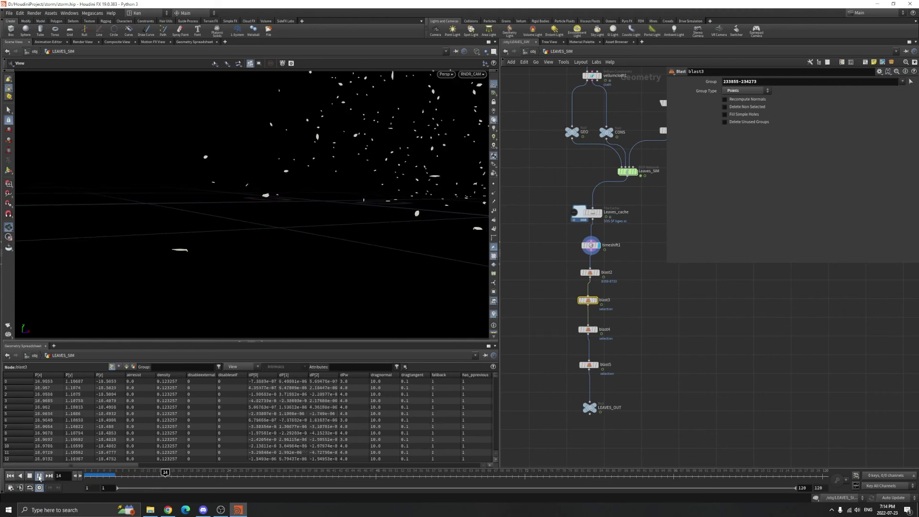
left_click(39, 476)
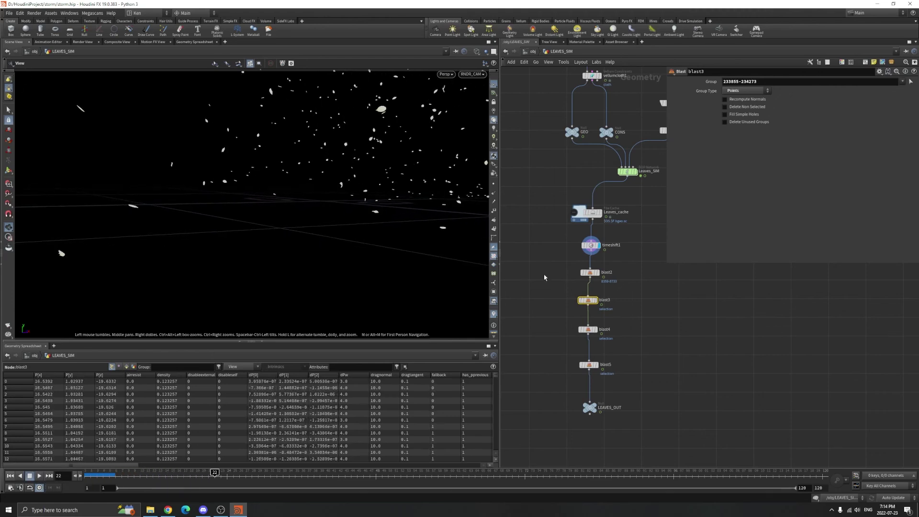
Step: Toggle the display between blast2 and timeshift1 to spot the removed leaf, scrub back and replay the early frames
mouse_move(600, 274)
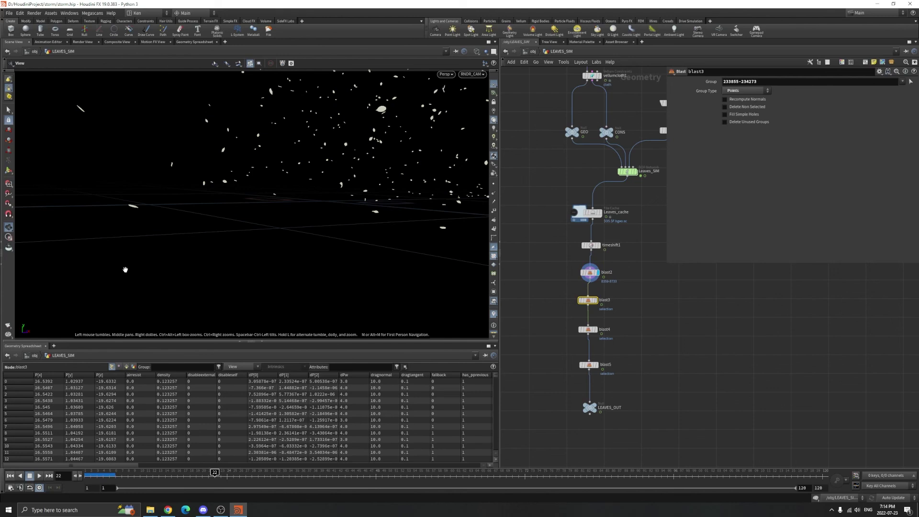
left_click(599, 246)
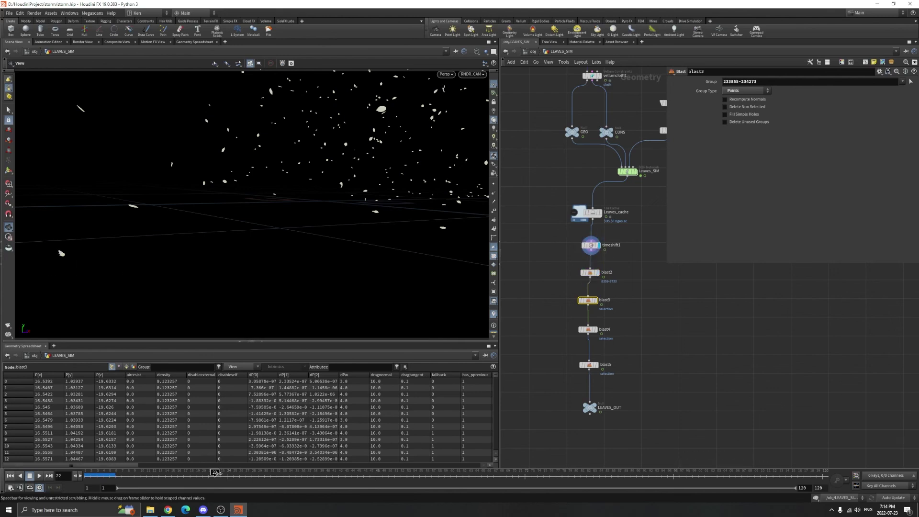
left_click_drag(216, 474, 144, 470)
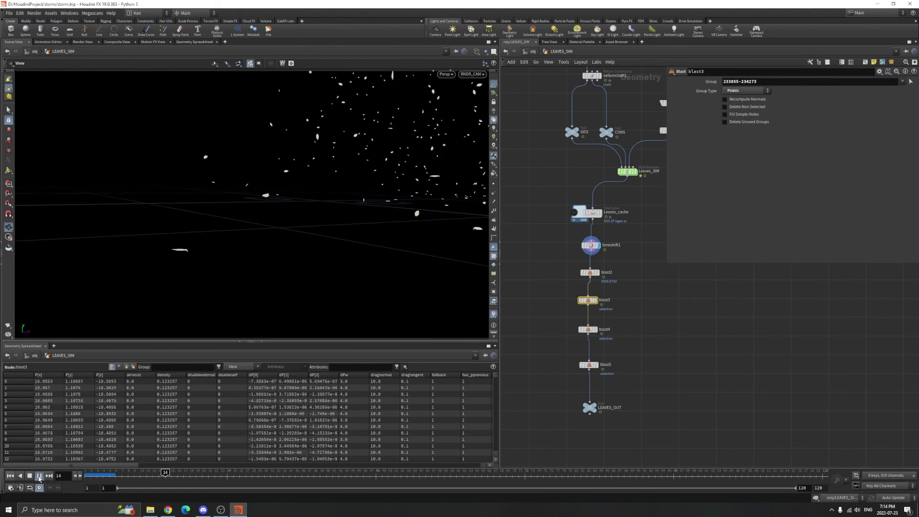
left_click(39, 475)
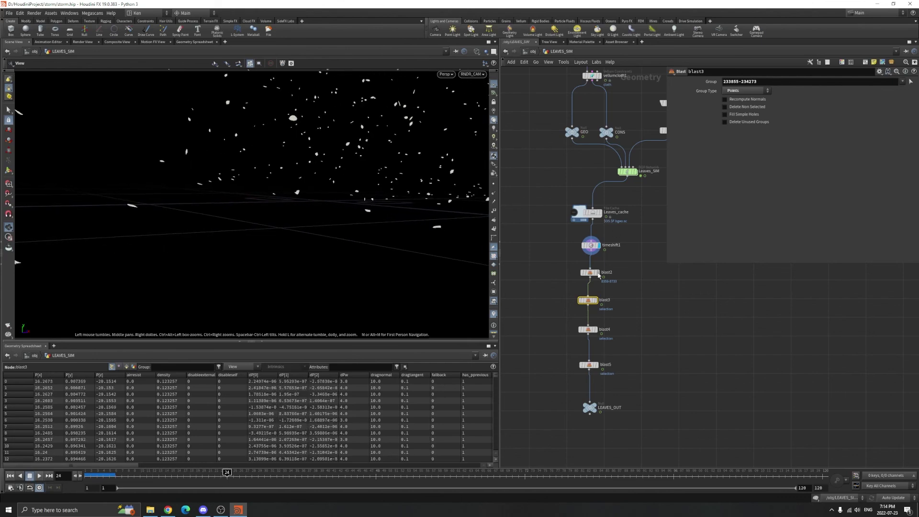
Step: Display the LEAVES_OUT null and select the blast2 to blast5 nodes to review the leaf cleanup chain
middle_click_drag(645, 312, 635, 267)
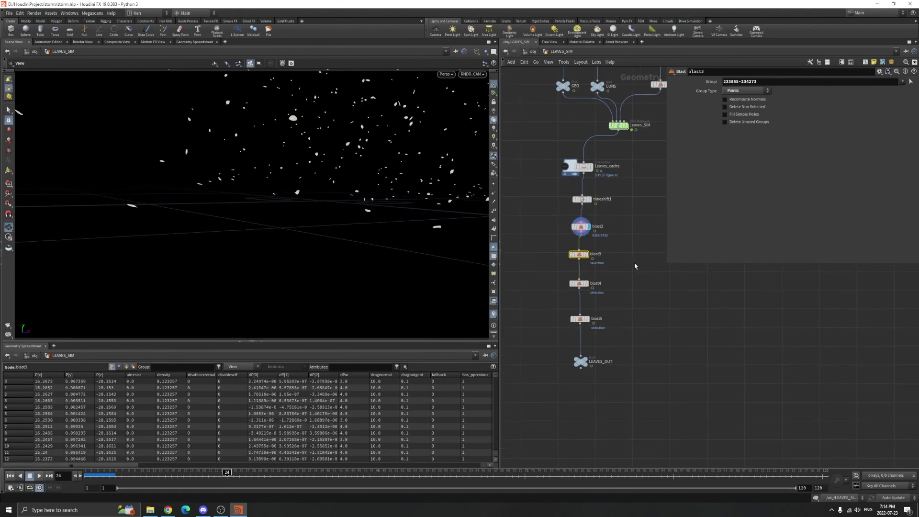
left_click_drag(594, 370, 593, 369)
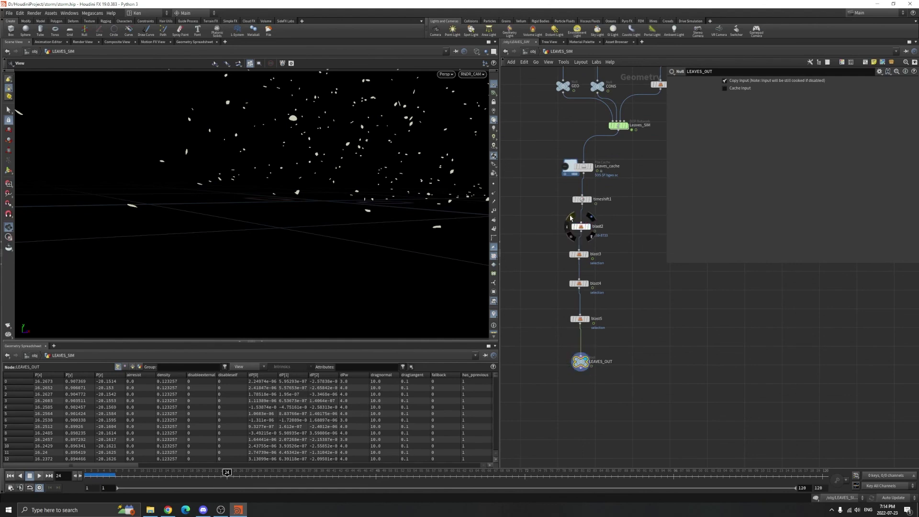
left_click_drag(564, 228, 637, 329)
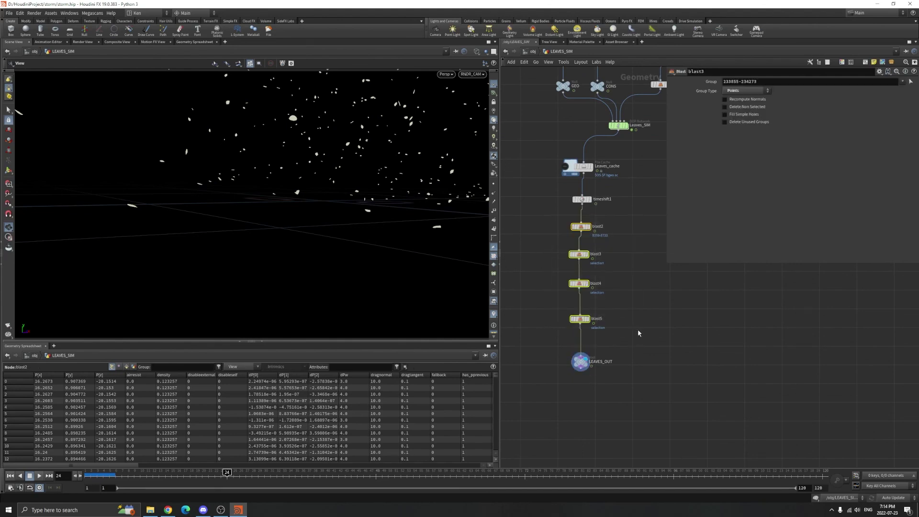
scroll(615, 383, "up", 3)
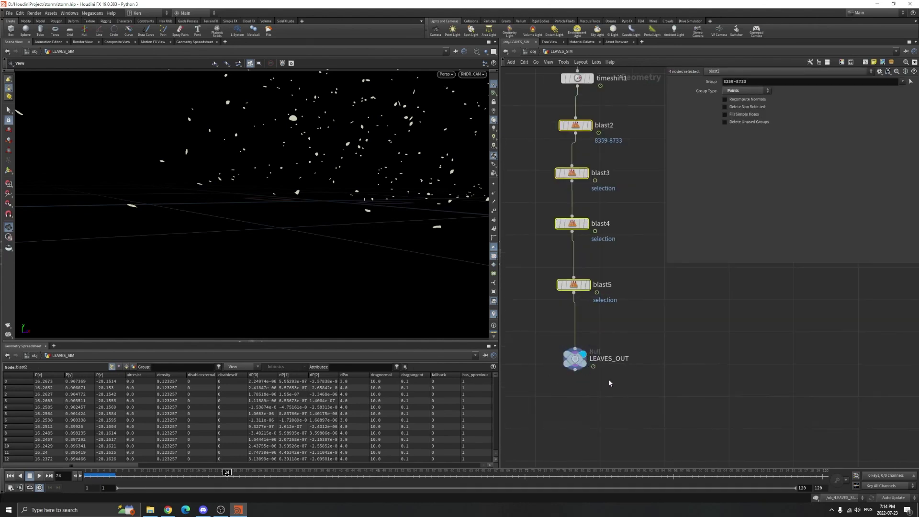
Step: Select LEAVES_OUT, leave the RNDR_CAM view and examine the final leaves from a wider, higher angle
left_click(574, 358)
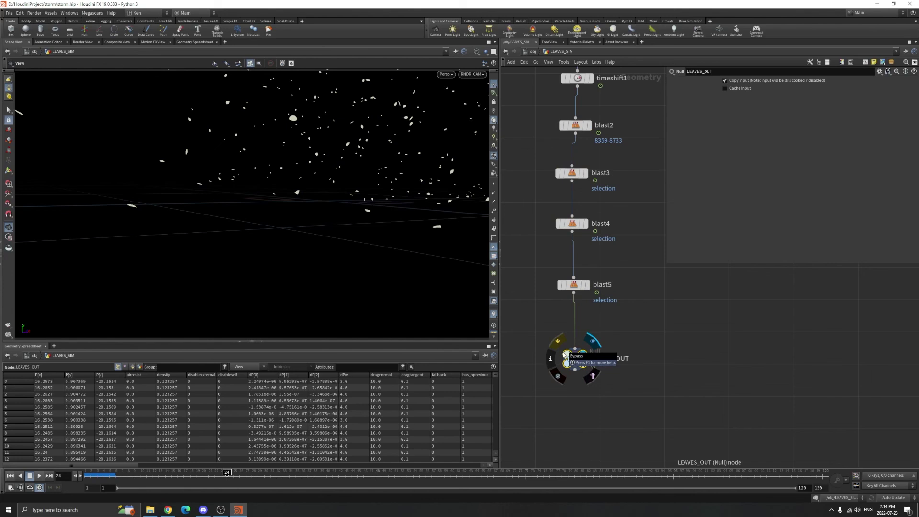
scroll(355, 179, "down", 6)
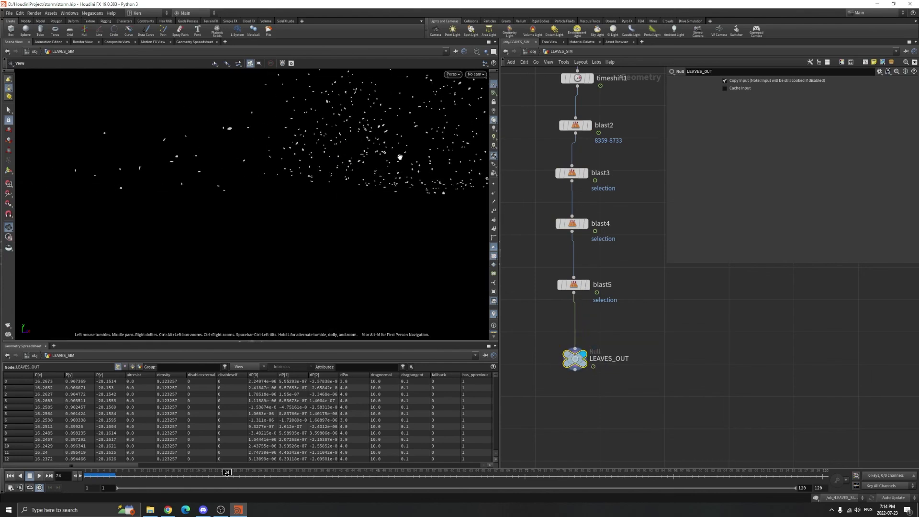
left_click_drag(398, 155, 294, 261)
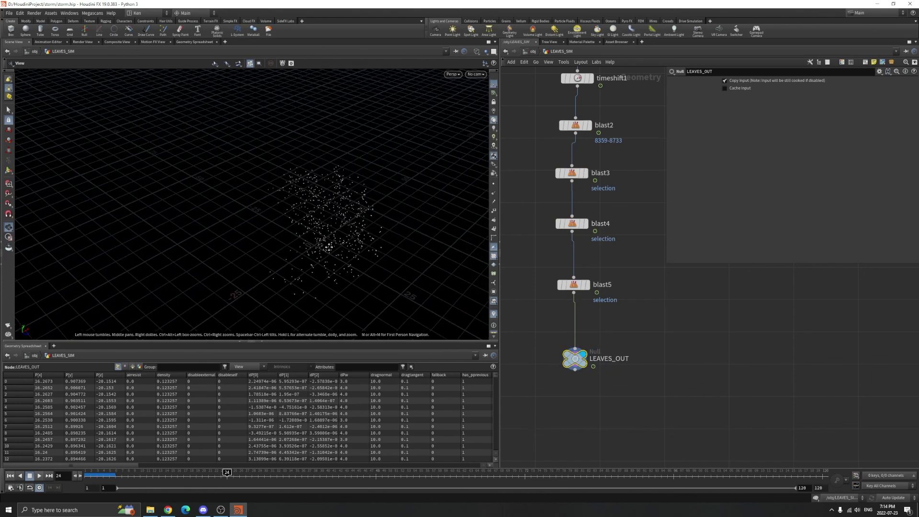